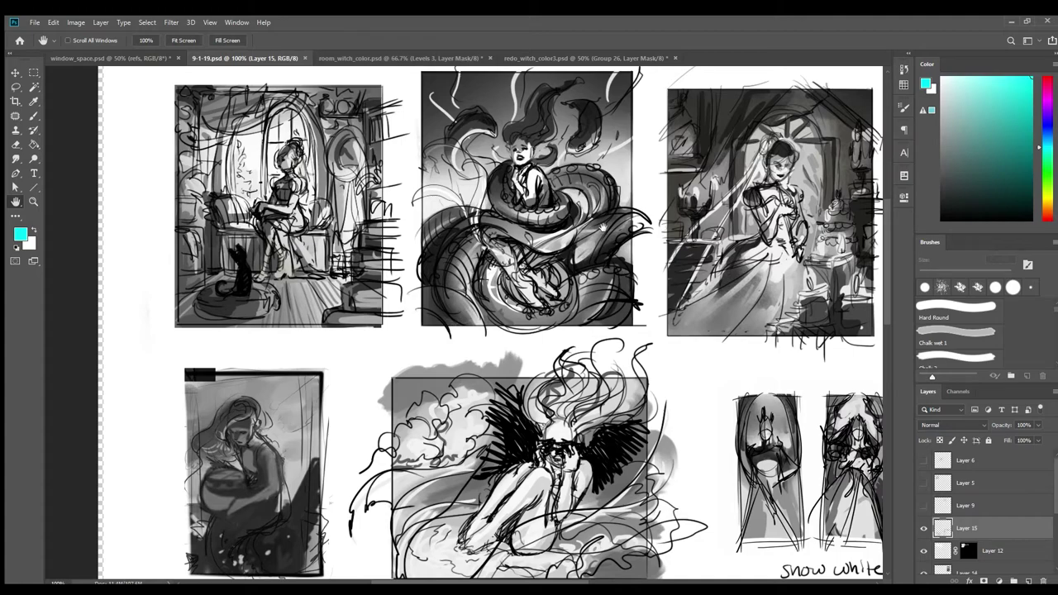
# - Examine the thumbnail sketches across the 9-1-19.psd page, including the snow white and winged-figure compositions
pyautogui.moveTo(775, 422)
pyautogui.mouseDown()
pyautogui.moveTo(448, 284)
pyautogui.moveTo(492, 253)
pyautogui.mouseUp()
pyautogui.moveTo(567, 425); pyautogui.dragTo(522, 339)
pyautogui.hscroll(-5, 520, 339)
pyautogui.scroll(3, 520, 339)
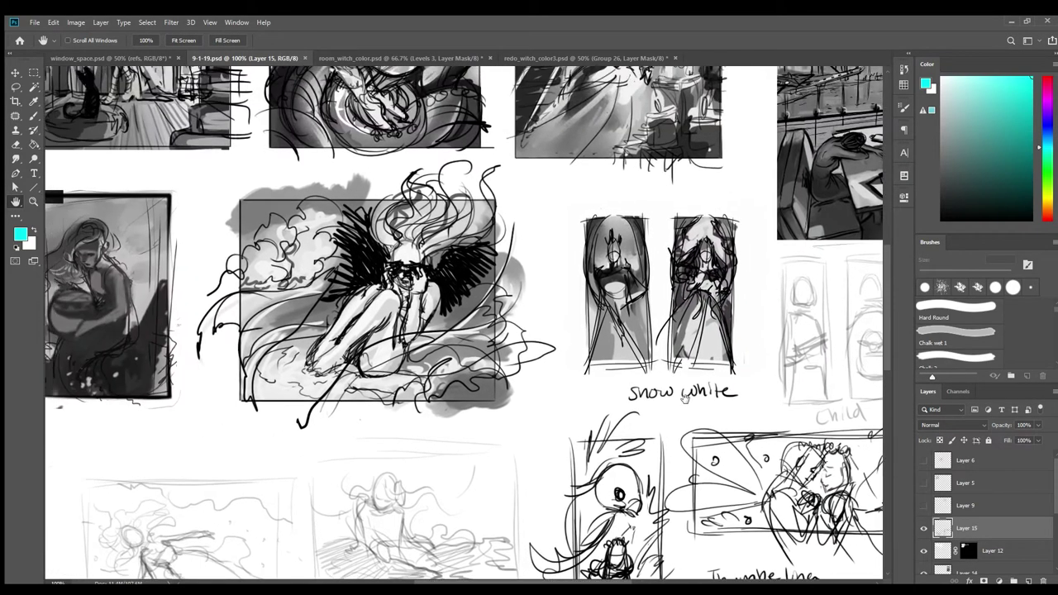
pyautogui.hscroll(-2, 521, 338)
pyautogui.scroll(3, 520, 339)
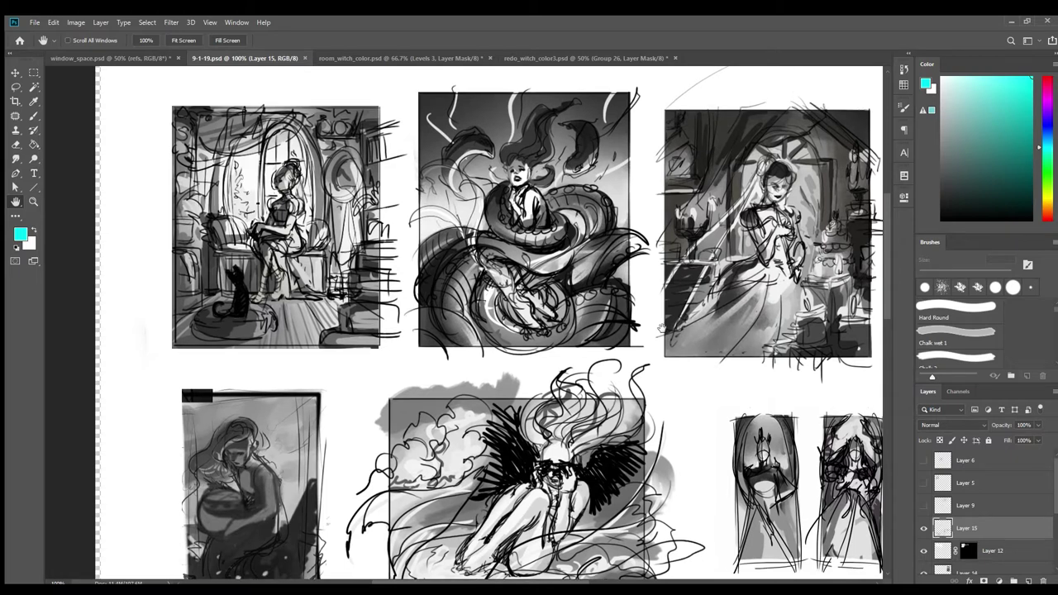
pyautogui.moveTo(662, 328); pyautogui.dragTo(646, 288)
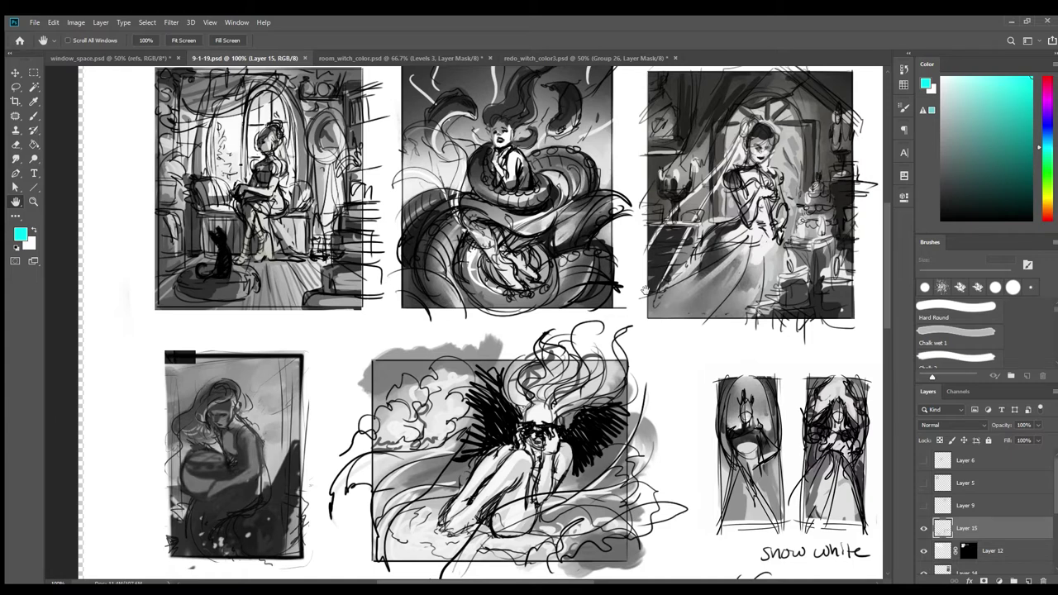
pyautogui.moveTo(674, 302); pyautogui.dragTo(659, 250)
# - Hide the grey shading on Layer 11 to view the thumbnails as bare line drawings, and show it again
pyautogui.scroll(-3, 1000, 479)
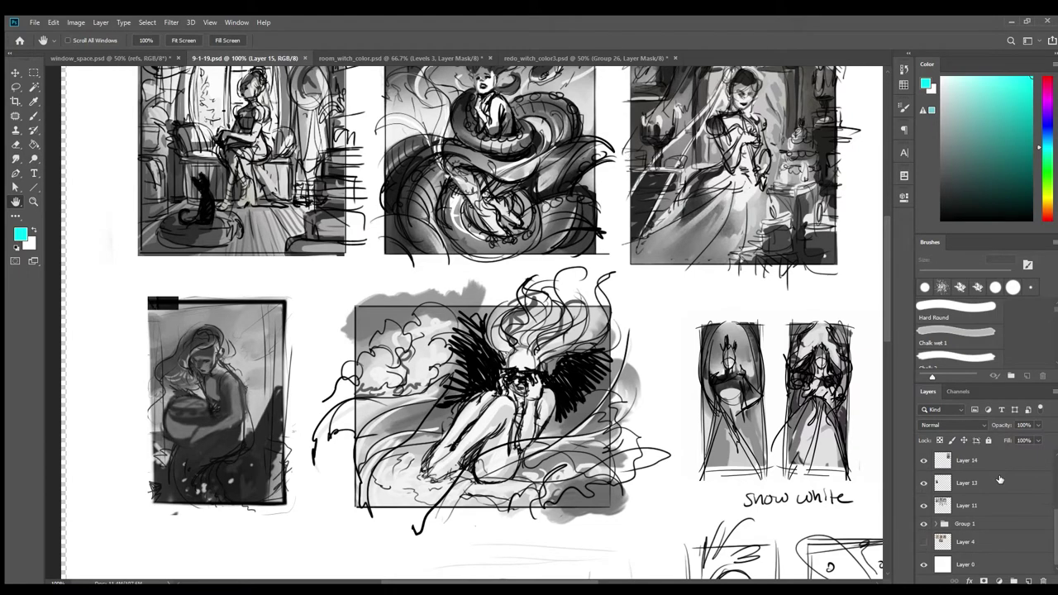
pyautogui.click(923, 505)
pyautogui.moveTo(752, 336); pyautogui.dragTo(796, 448)
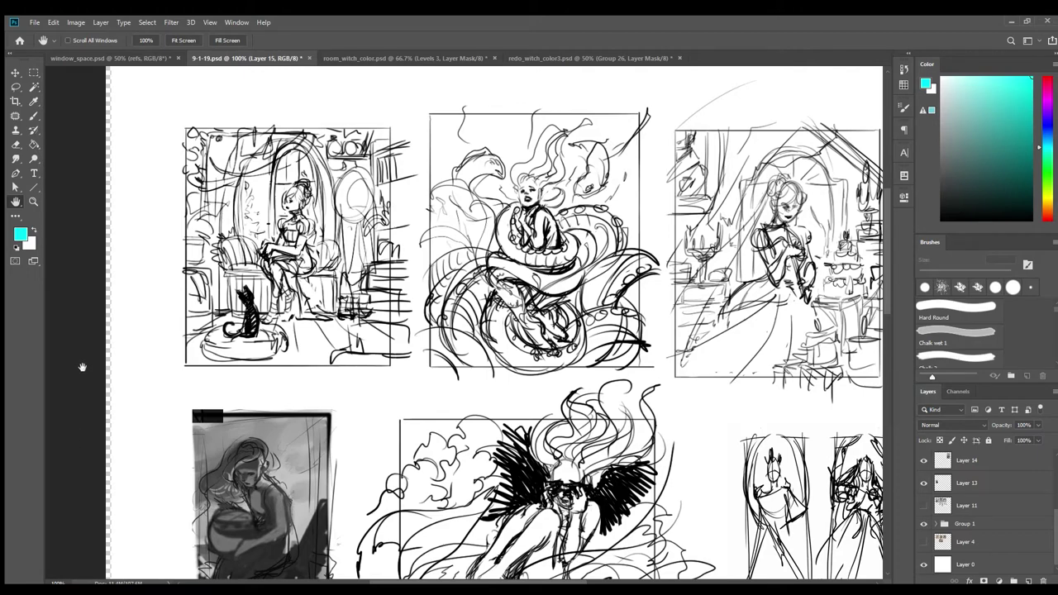
pyautogui.hotkey('ctrl', '-')
pyautogui.hotkey('ctrl', '-')
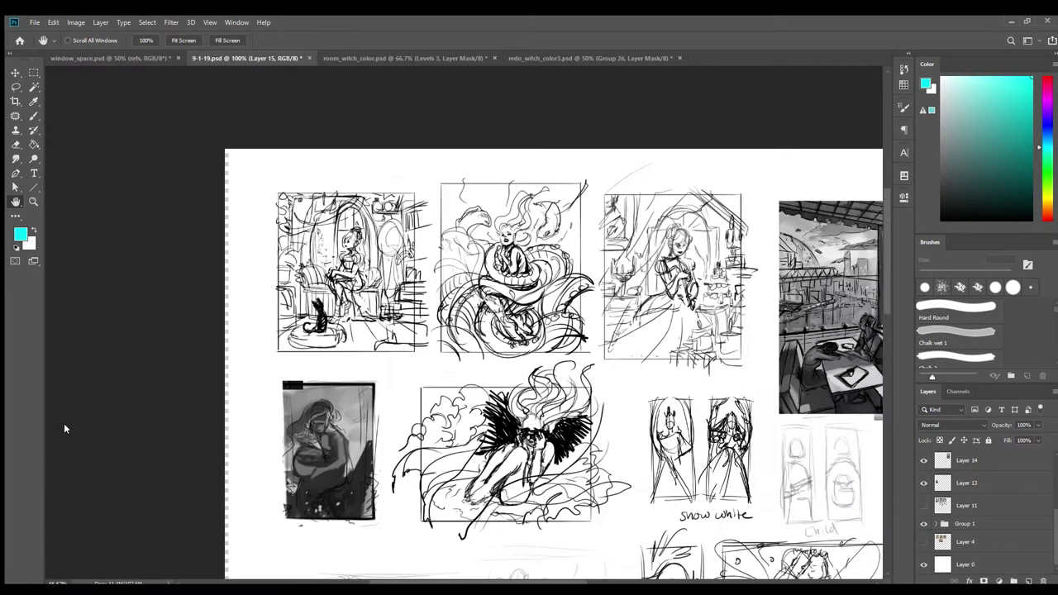
pyautogui.moveTo(760, 442); pyautogui.dragTo(739, 397)
pyautogui.scroll(-1, 765, 402)
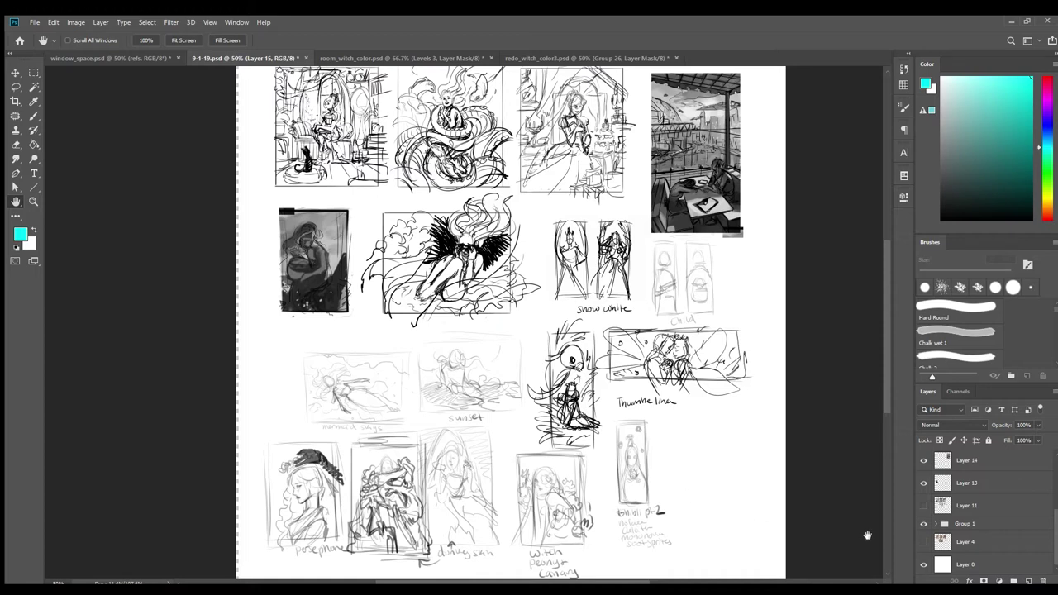
pyautogui.click(924, 505)
pyautogui.moveTo(663, 292); pyautogui.dragTo(668, 336)
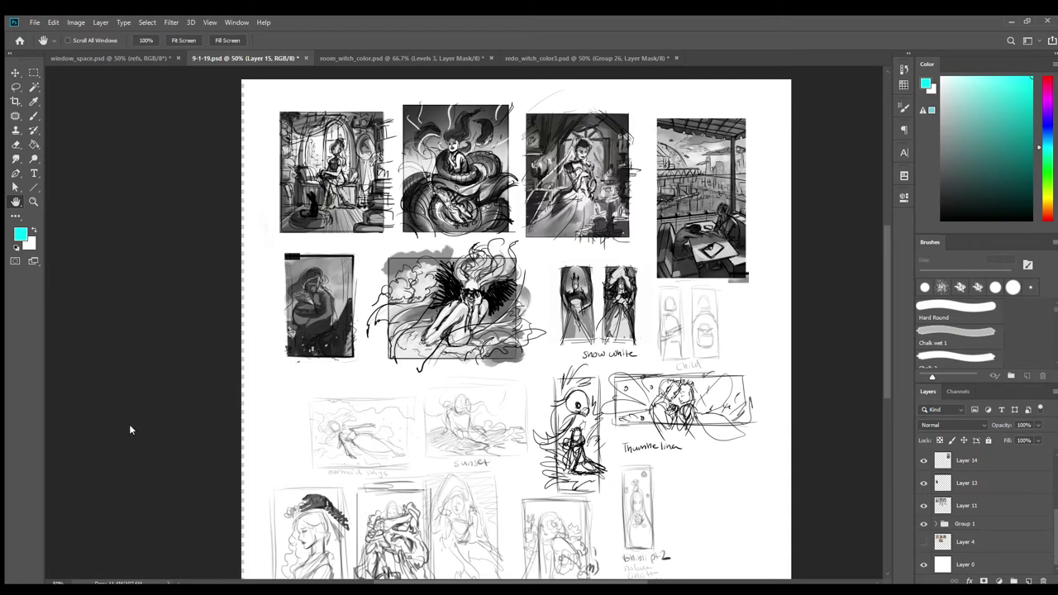
# - Examine the shaded thumbnails in the upper row up close, focusing on the seated witch with the cat
pyautogui.hotkey('ctrl', '+')
pyautogui.moveTo(229, 385); pyautogui.dragTo(232, 433)
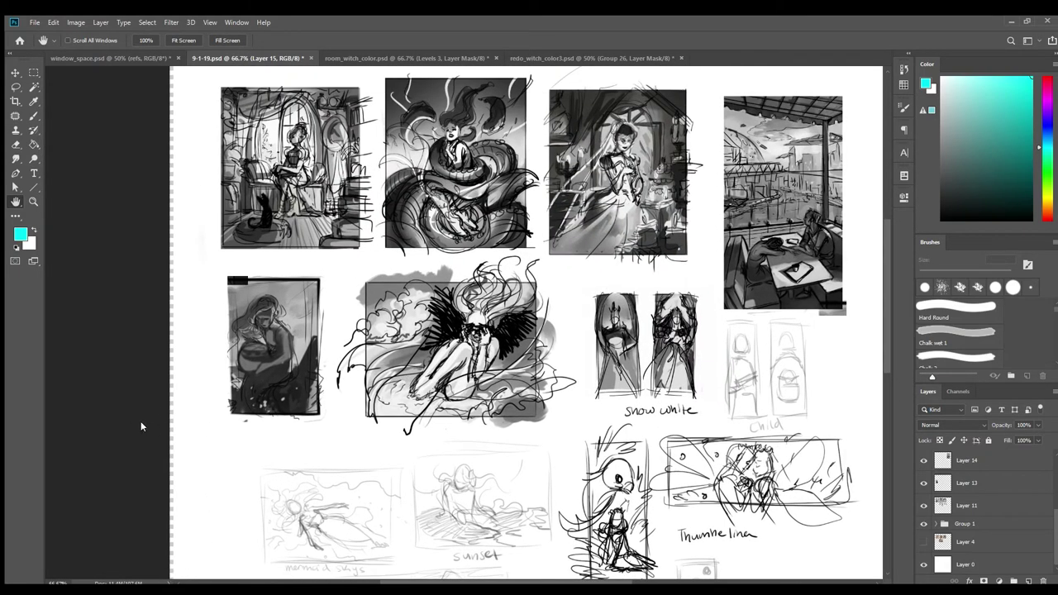
pyautogui.hotkey('ctrl', '+')
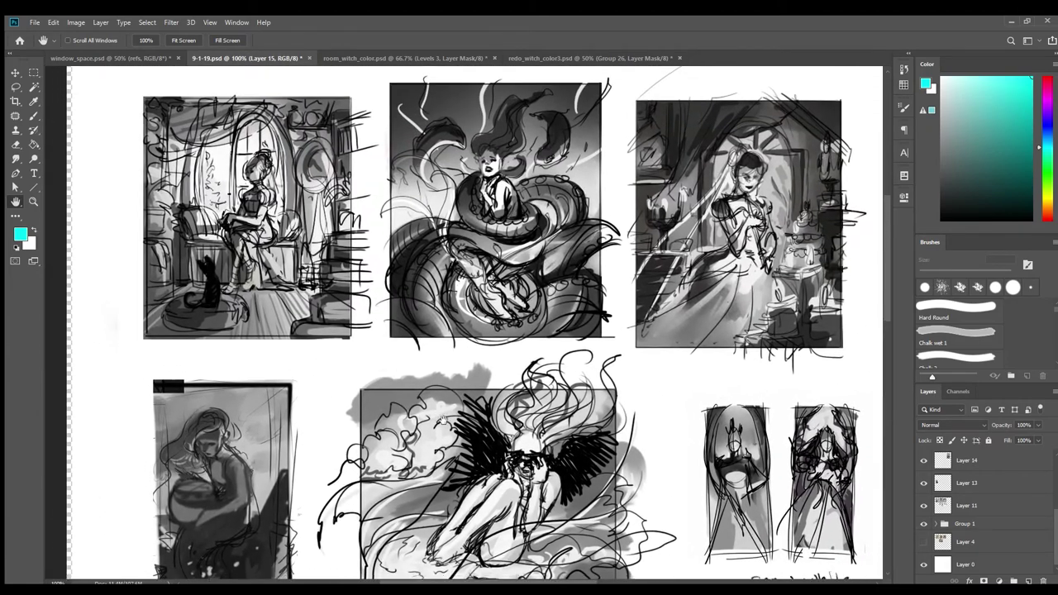
pyautogui.moveTo(596, 372); pyautogui.dragTo(574, 356)
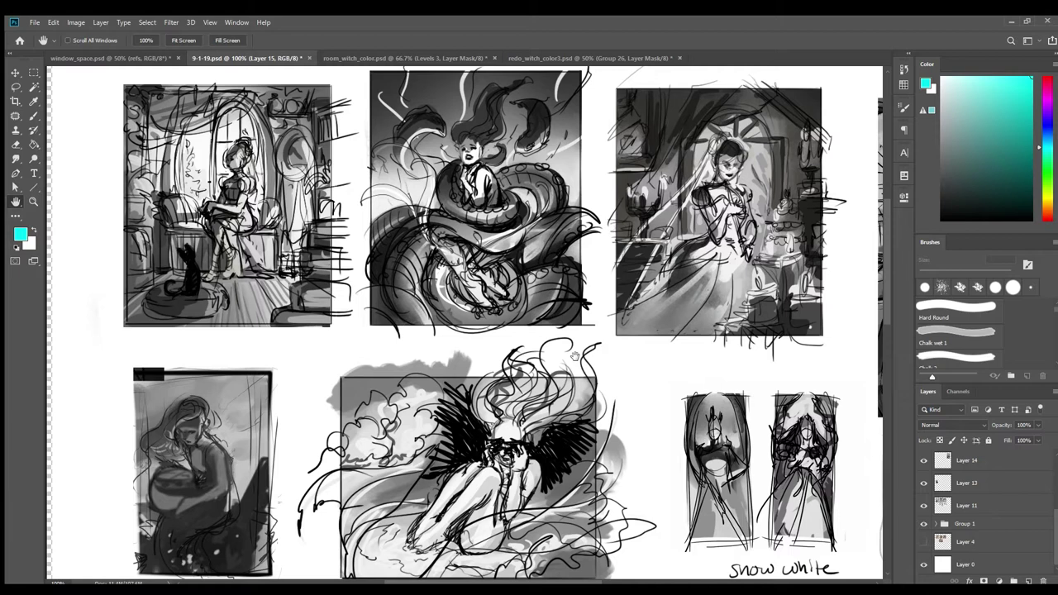
pyautogui.moveTo(576, 355); pyautogui.dragTo(724, 413)
pyautogui.moveTo(559, 332); pyautogui.dragTo(573, 314)
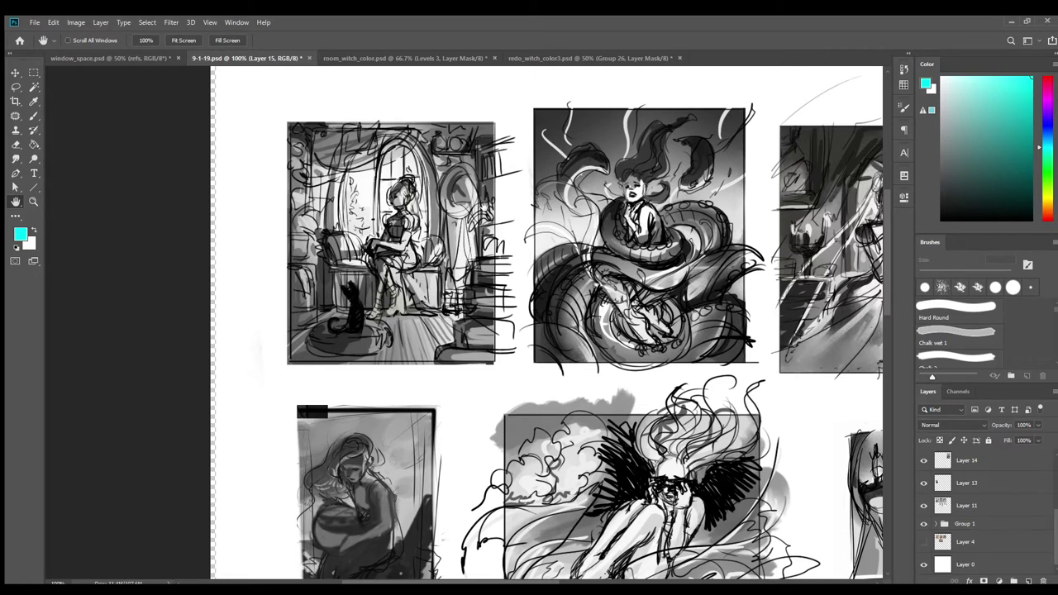
pyautogui.moveTo(484, 208); pyautogui.dragTo(459, 208)
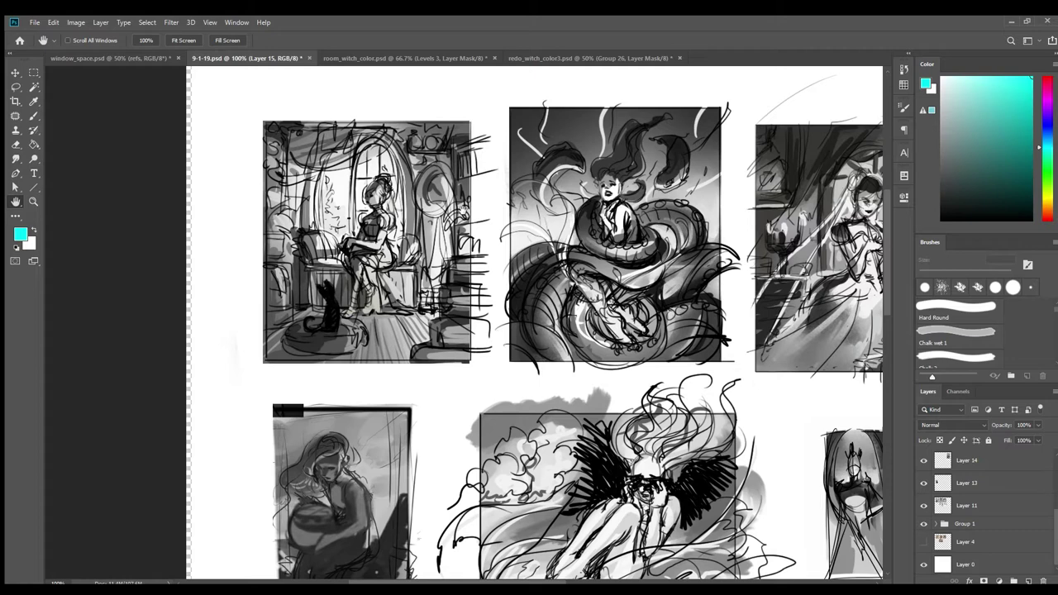
pyautogui.moveTo(431, 199); pyautogui.dragTo(441, 207)
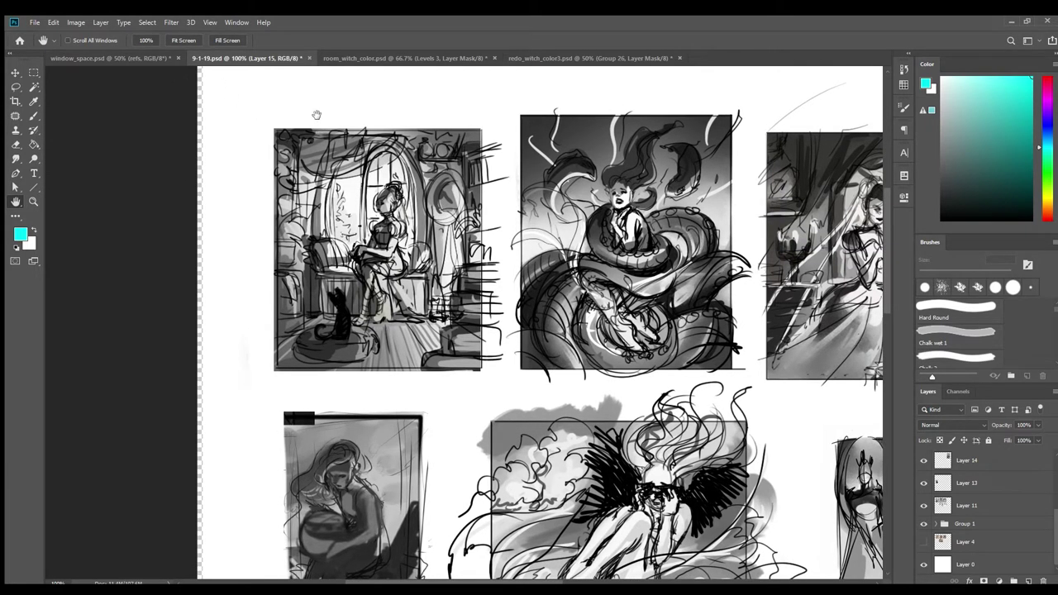
pyautogui.moveTo(417, 189); pyautogui.dragTo(388, 183)
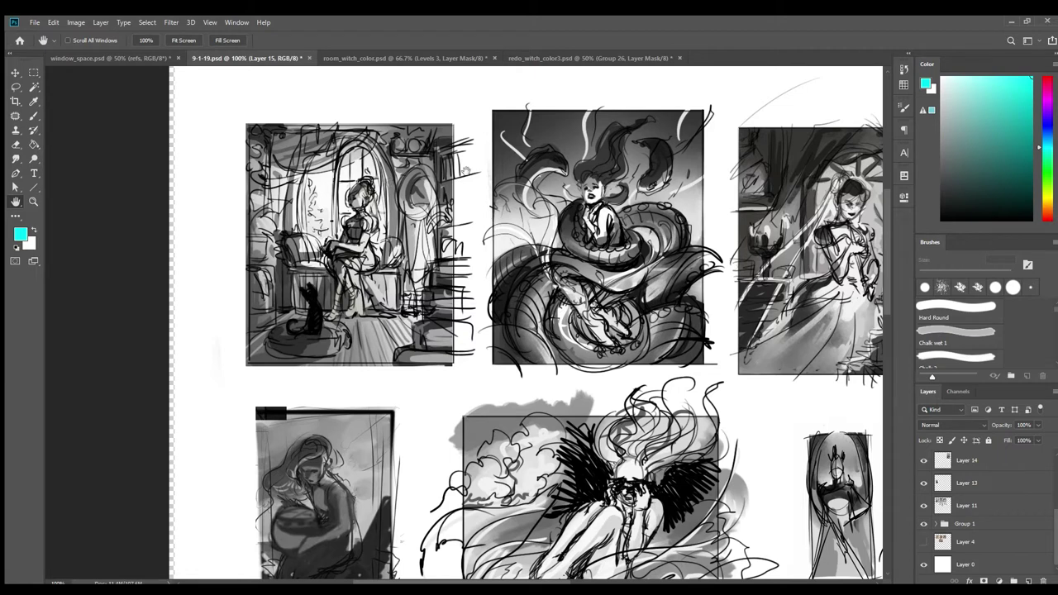
# - View the three colour studies in room_witch_color.psd and switch to the redo_witch_color3.psd painting
pyautogui.click(560, 59)
pyautogui.click(471, 57)
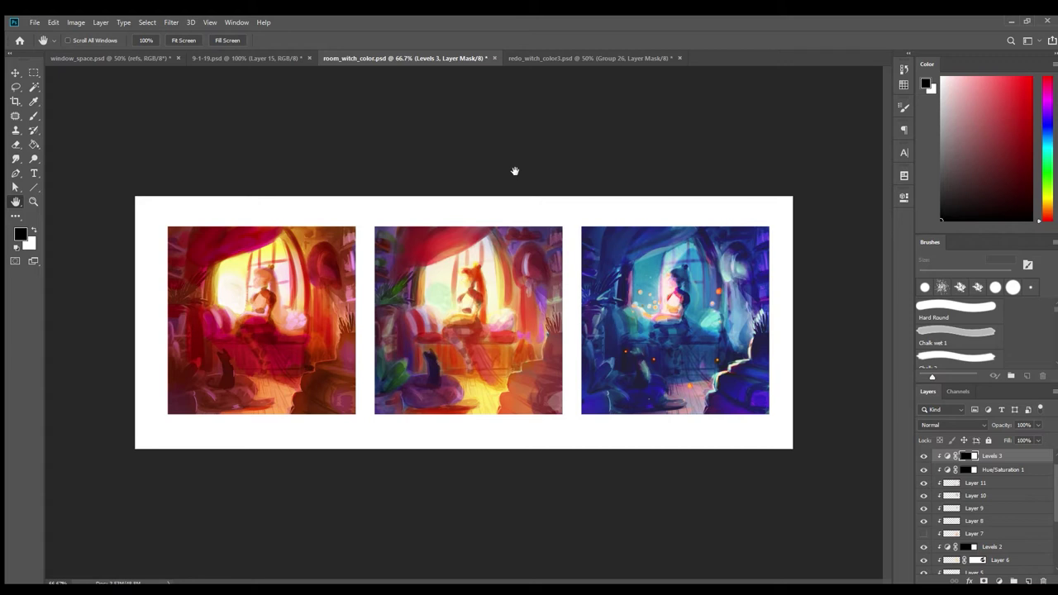
pyautogui.click(581, 52)
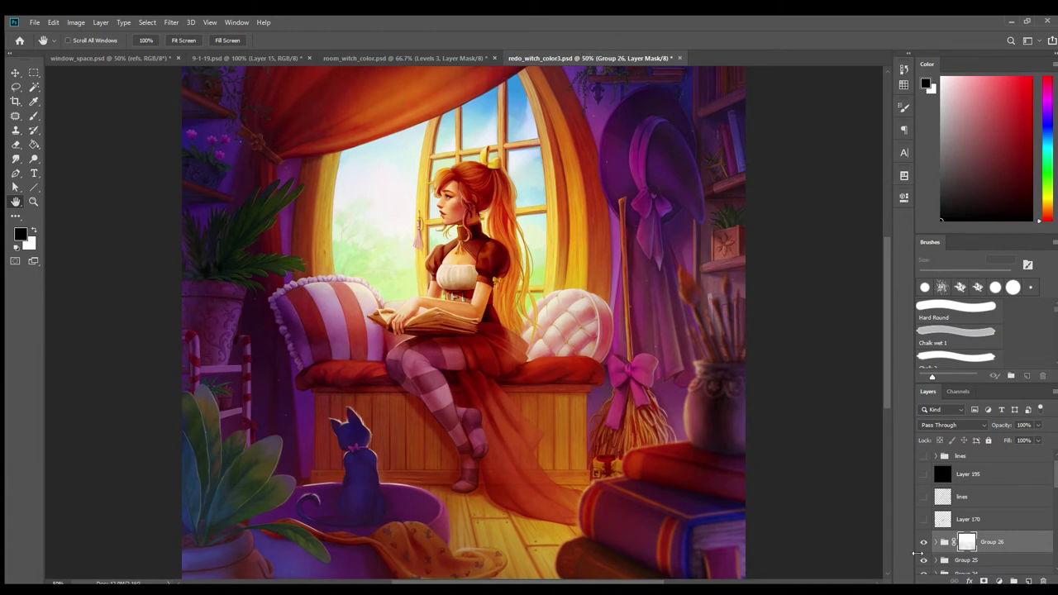
# - Hide Groups 26, 25, 24, 23 and 20 to strip the finishing effects and rendered figure from the painting
pyautogui.scroll(-1, 1008, 537)
pyautogui.scroll(-2, 1009, 537)
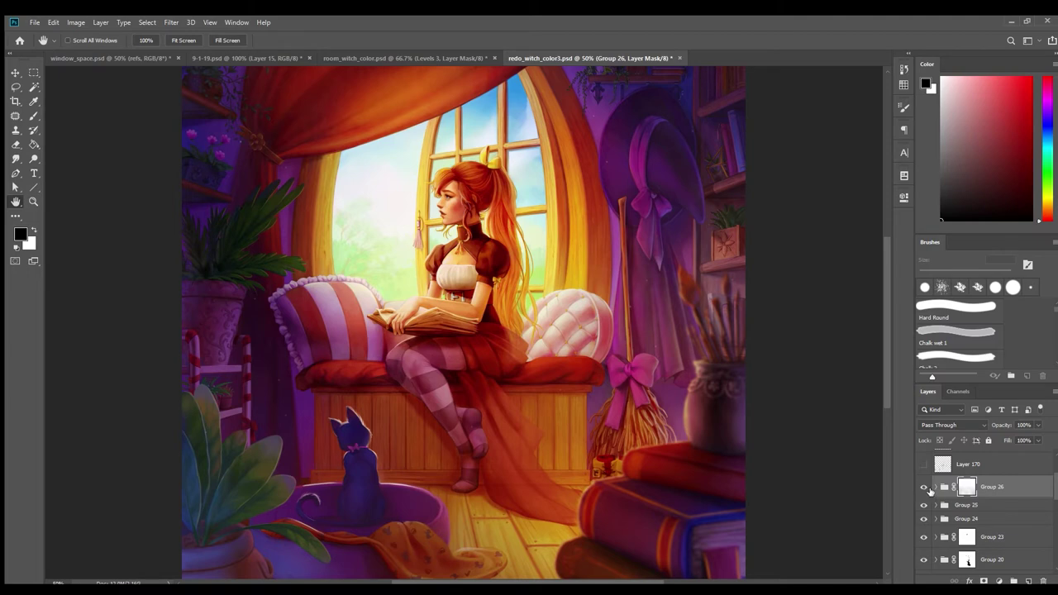
pyautogui.moveTo(925, 487); pyautogui.dragTo(925, 518)
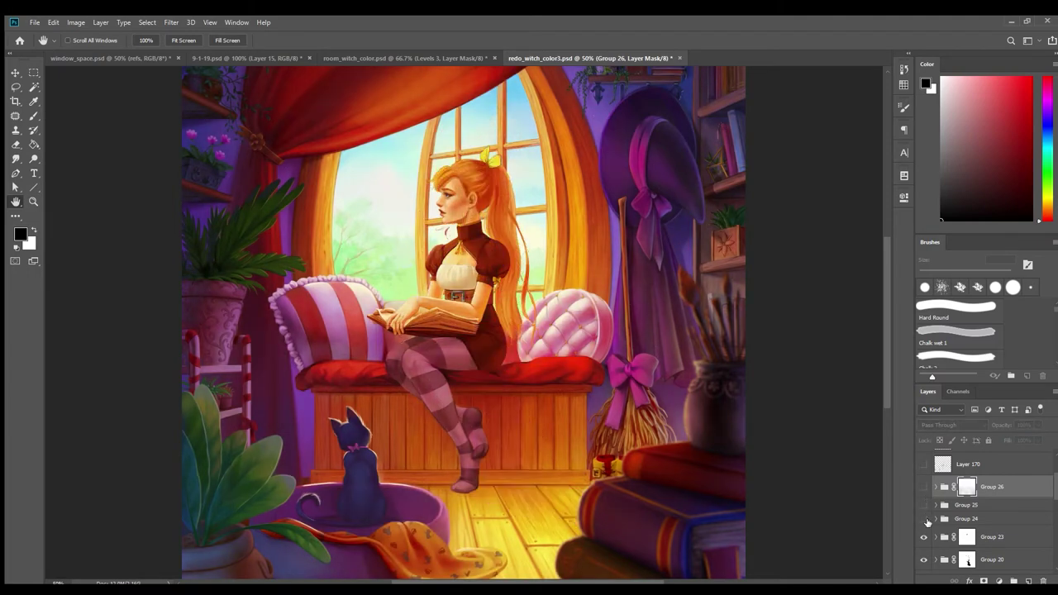
pyautogui.scroll(-2, 923, 497)
pyautogui.click(924, 495)
pyautogui.click(923, 518)
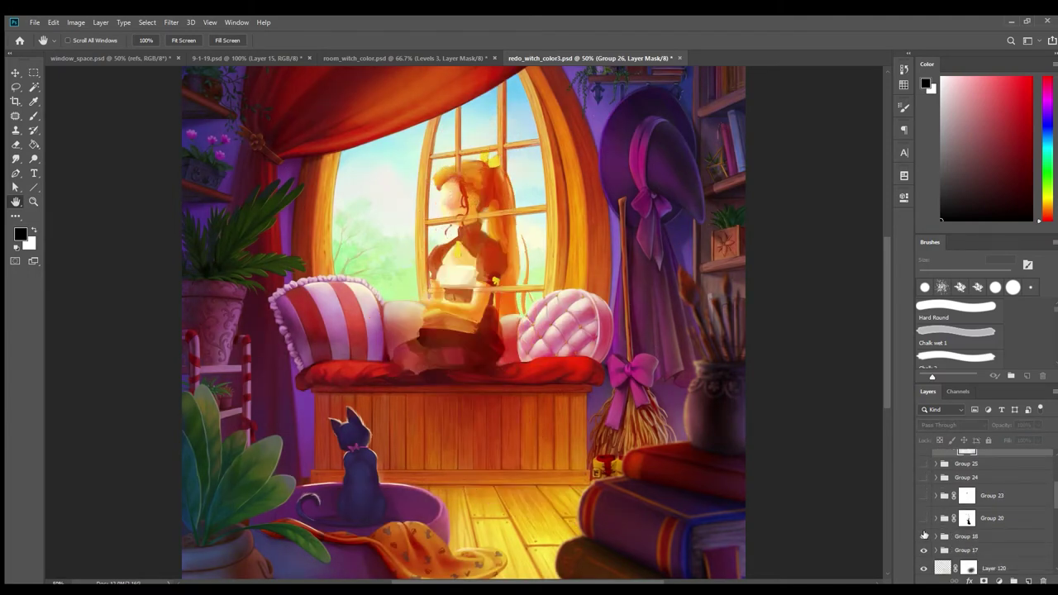
# - Hide Group 18, Group 17, Layer 120, Group 12 and Group 10 to remove more rendered props and furniture
pyautogui.click(924, 536)
pyautogui.click(924, 549)
pyautogui.scroll(-2, 923, 545)
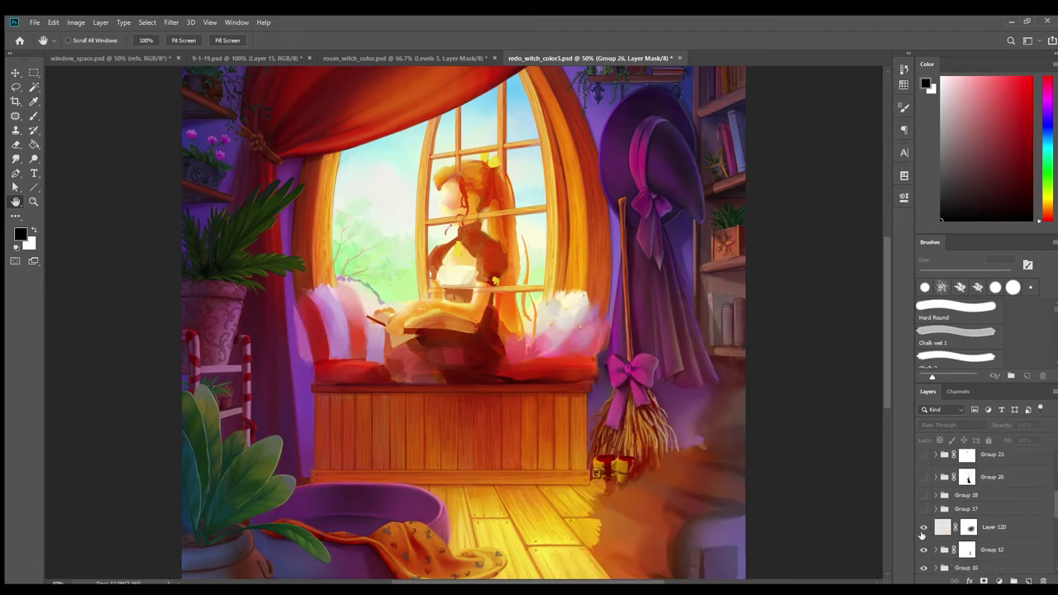
pyautogui.click(922, 529)
pyautogui.click(924, 550)
pyautogui.scroll(-2, 923, 550)
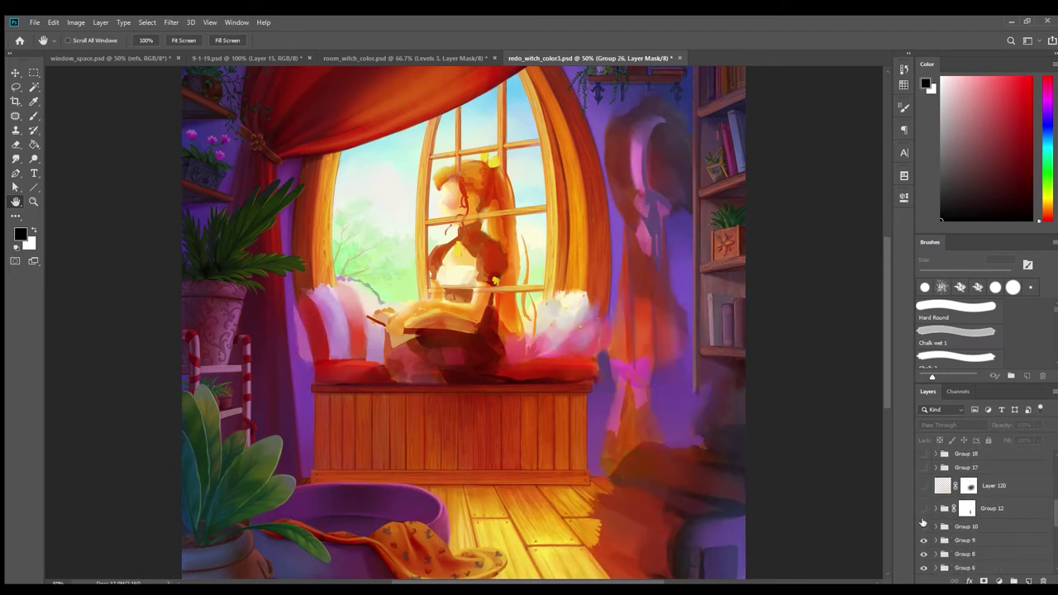
pyautogui.click(923, 526)
# - Hide Groups 9, 8, 6 and 5, the bg group and Group 3 to reveal the rough colour block-in
pyautogui.scroll(-2, 923, 541)
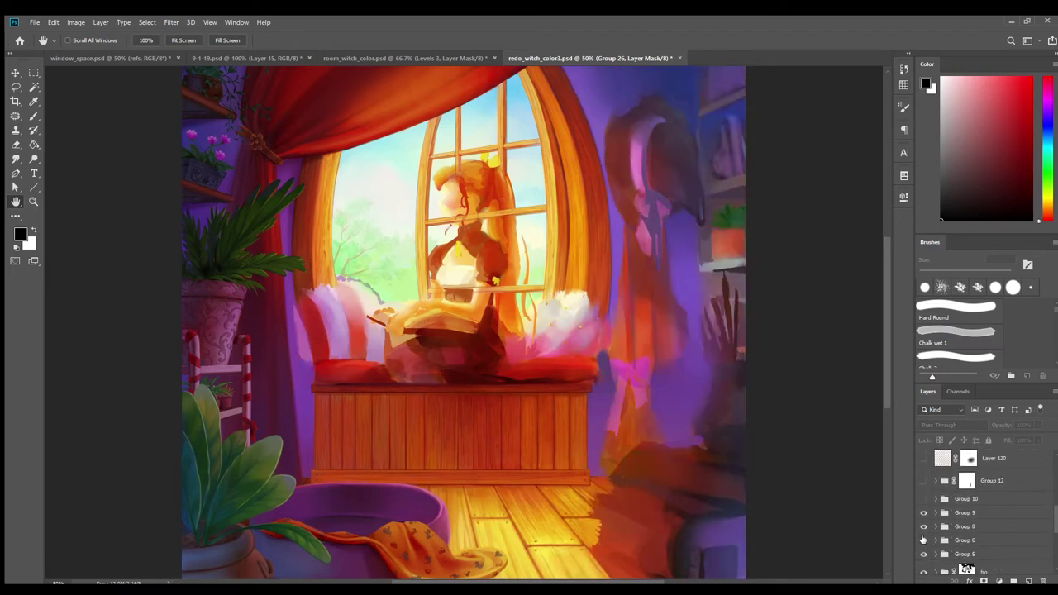
pyautogui.click(923, 513)
pyautogui.click(923, 526)
pyautogui.click(923, 540)
pyautogui.scroll(-3, 923, 540)
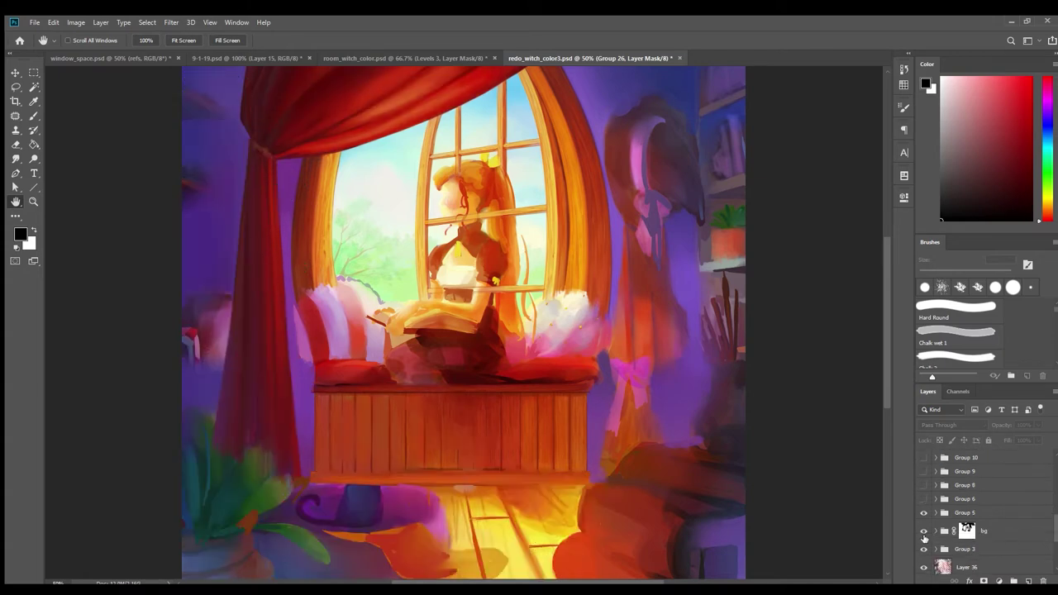
pyautogui.click(923, 512)
pyautogui.click(923, 531)
pyautogui.click(924, 549)
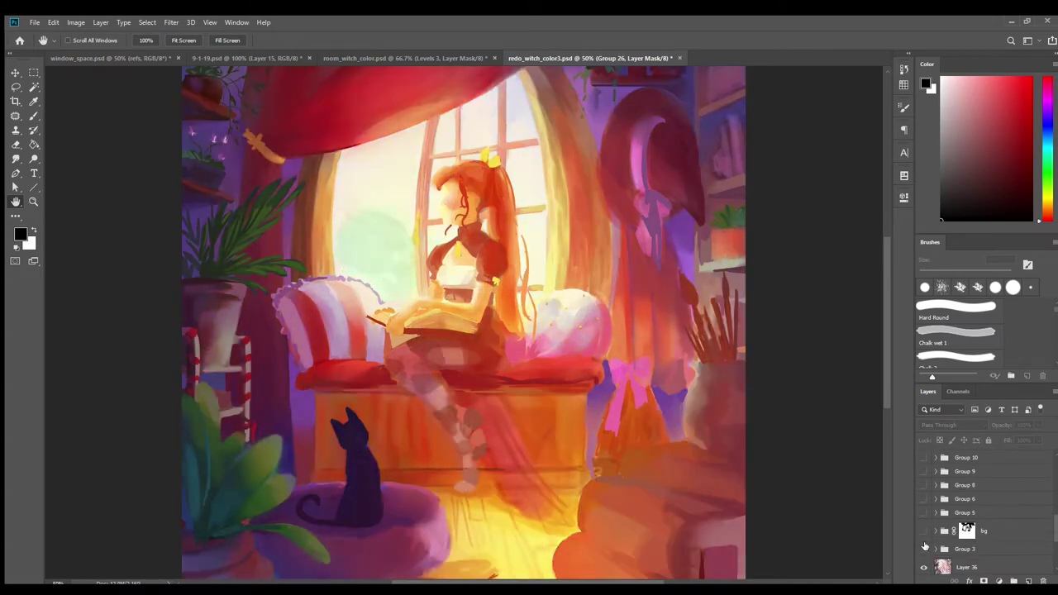
# - Select Group 3 and look through the stack of hidden layer groups above the colour block-in
pyautogui.scroll(-3, 925, 545)
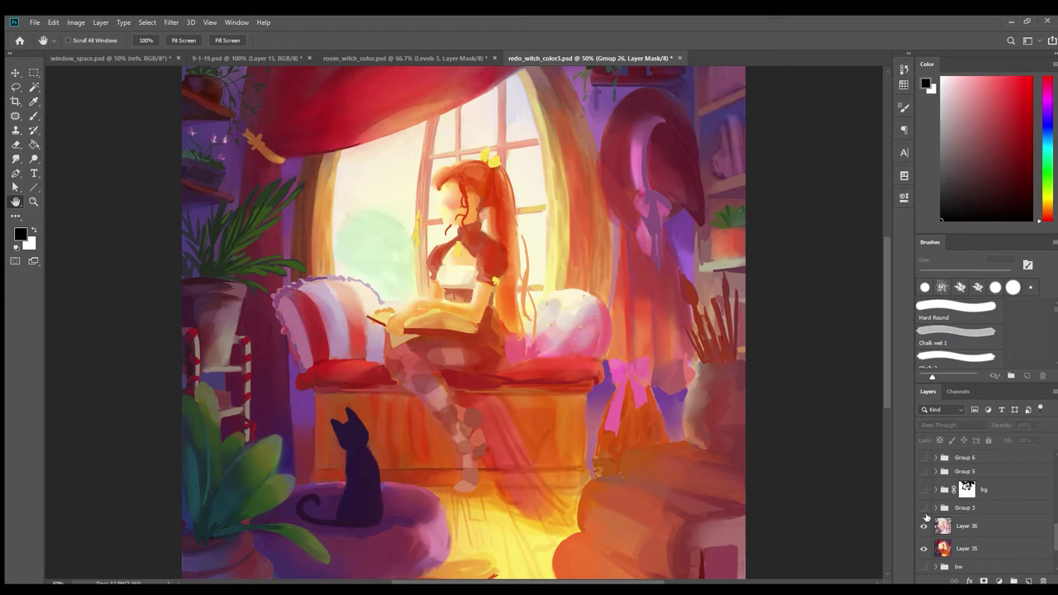
pyautogui.click(968, 507)
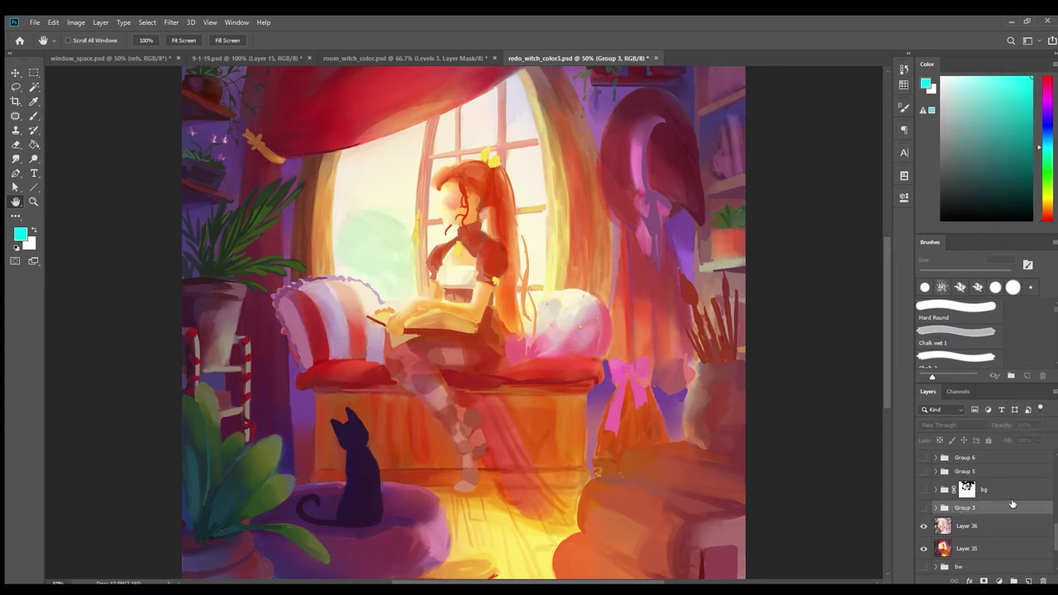
pyautogui.scroll(4, 1003, 513)
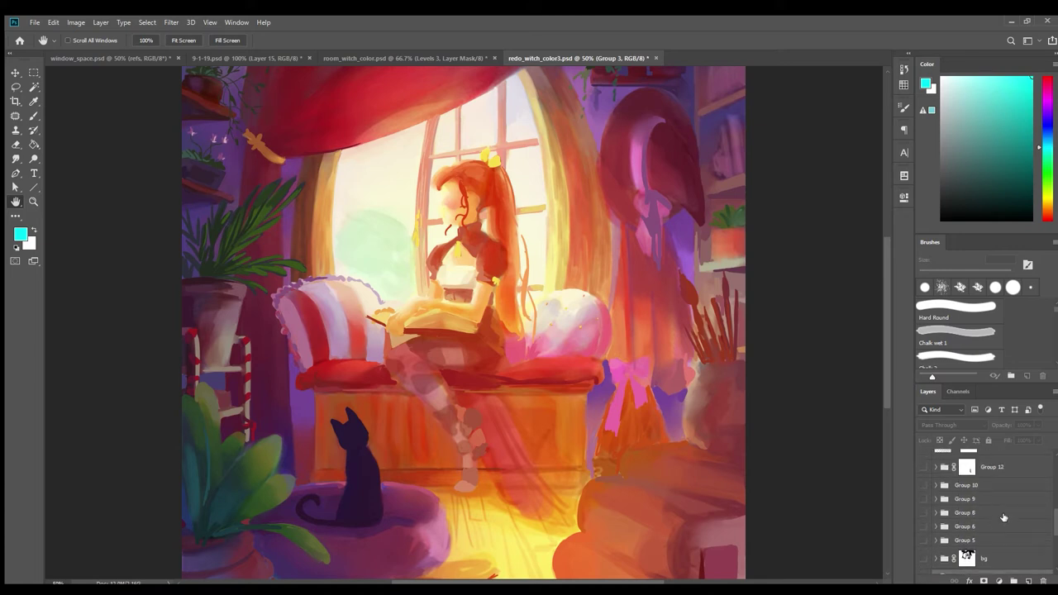
pyautogui.scroll(1, 1002, 517)
pyautogui.scroll(1, 1002, 519)
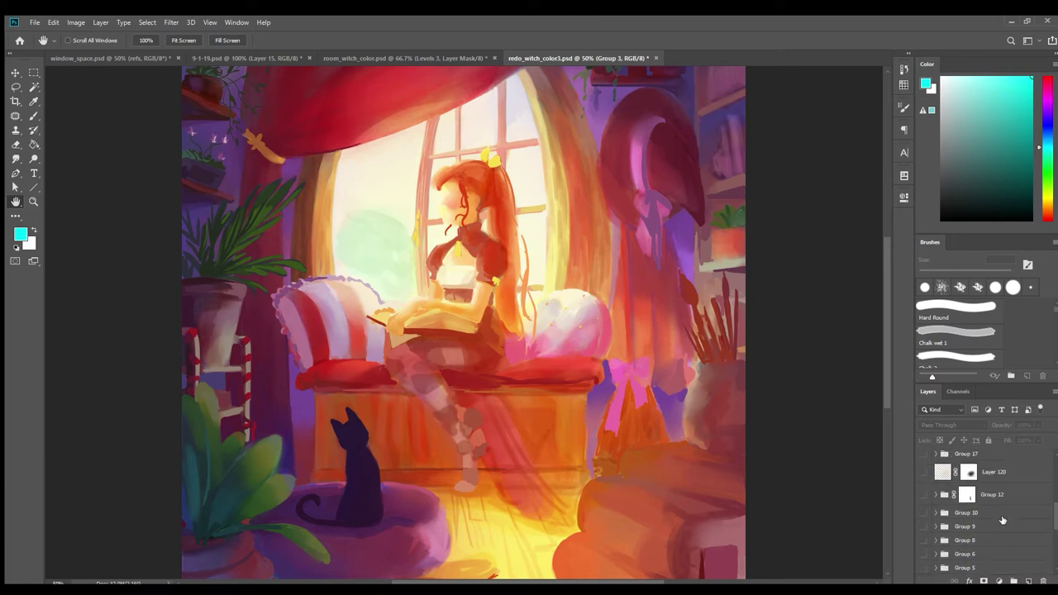
pyautogui.scroll(1, 1003, 519)
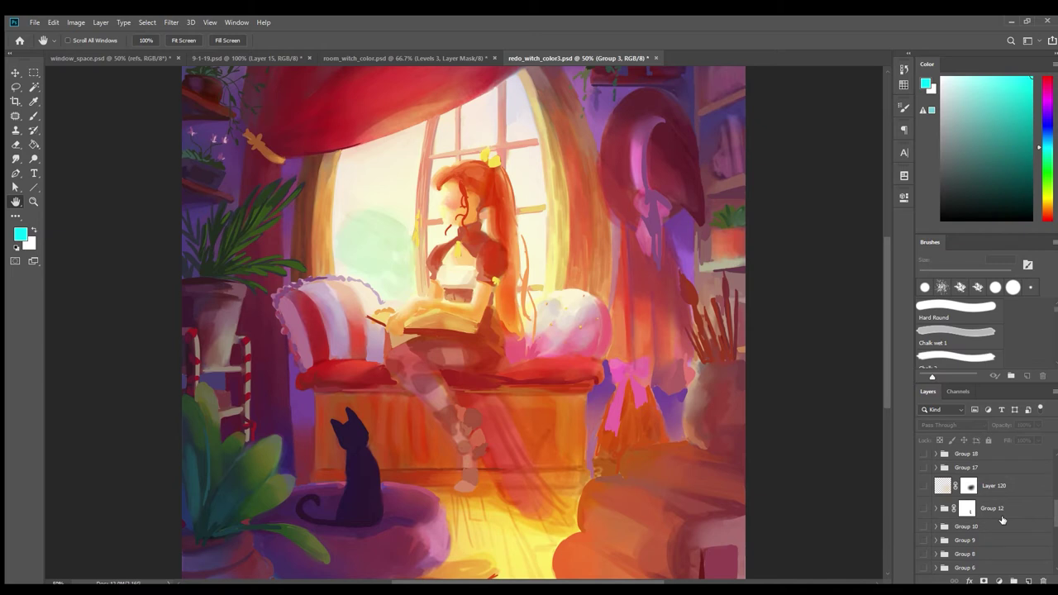
pyautogui.scroll(1, 1002, 519)
pyautogui.scroll(-5, 996, 496)
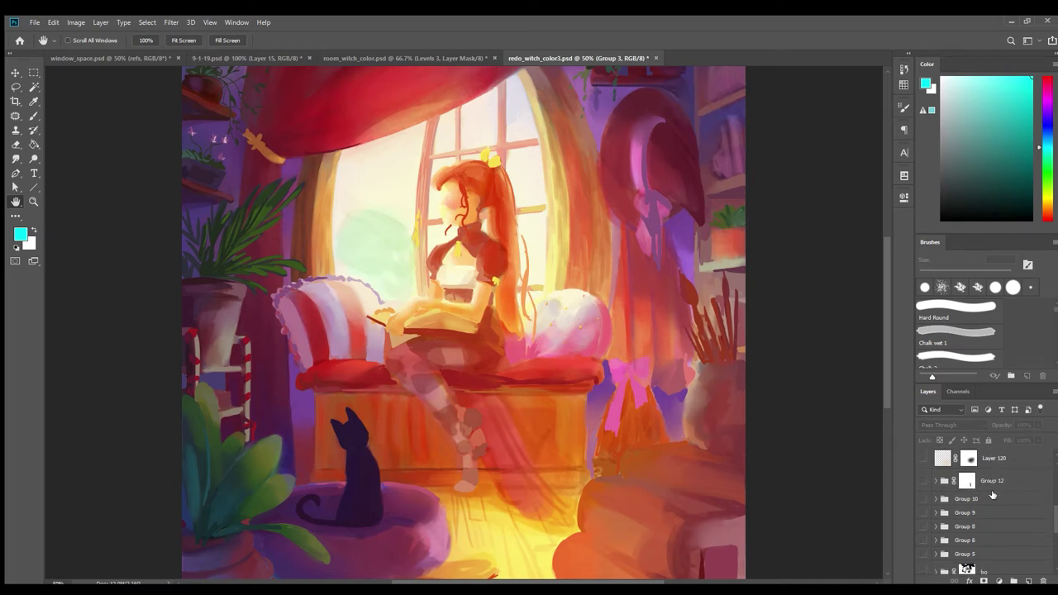
pyautogui.scroll(3, 980, 500)
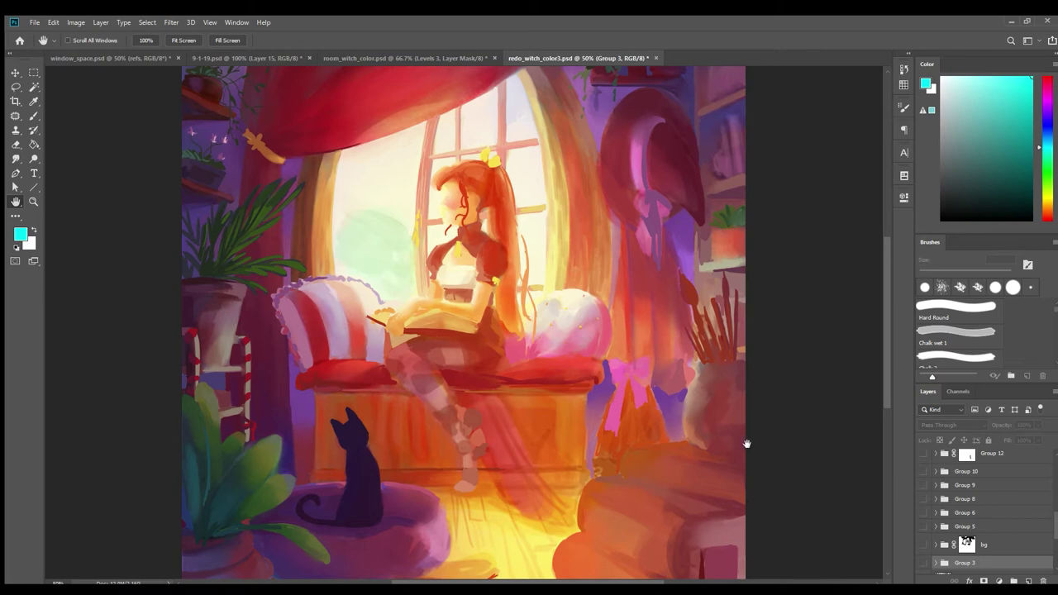
# - Return to the 9-1-19.psd sketch page and look over the winged-figure and embracing-couple thumbnails
pyautogui.click(262, 60)
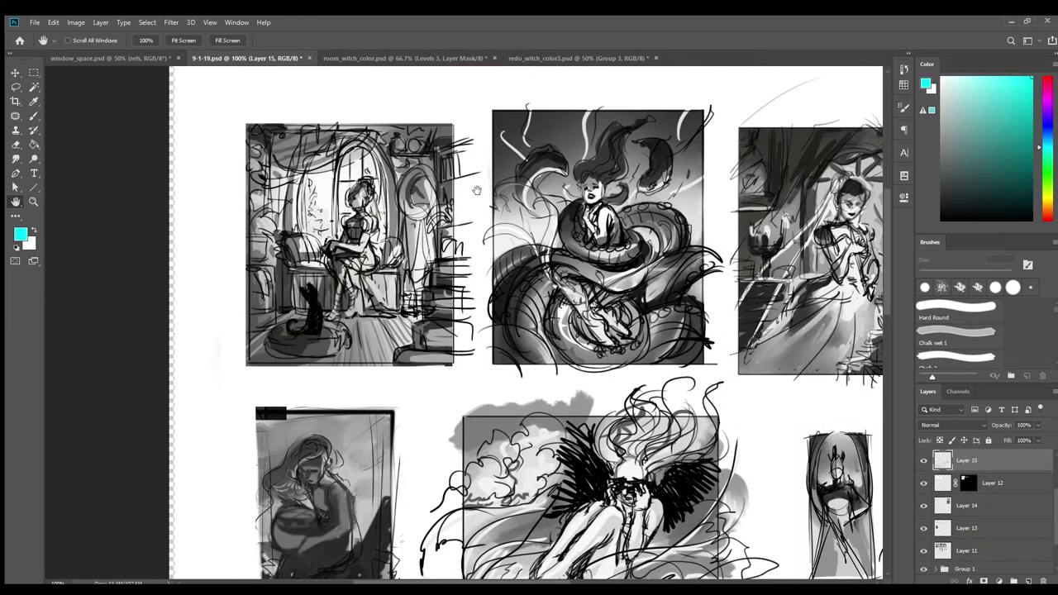
pyautogui.scroll(-1, 590, 234)
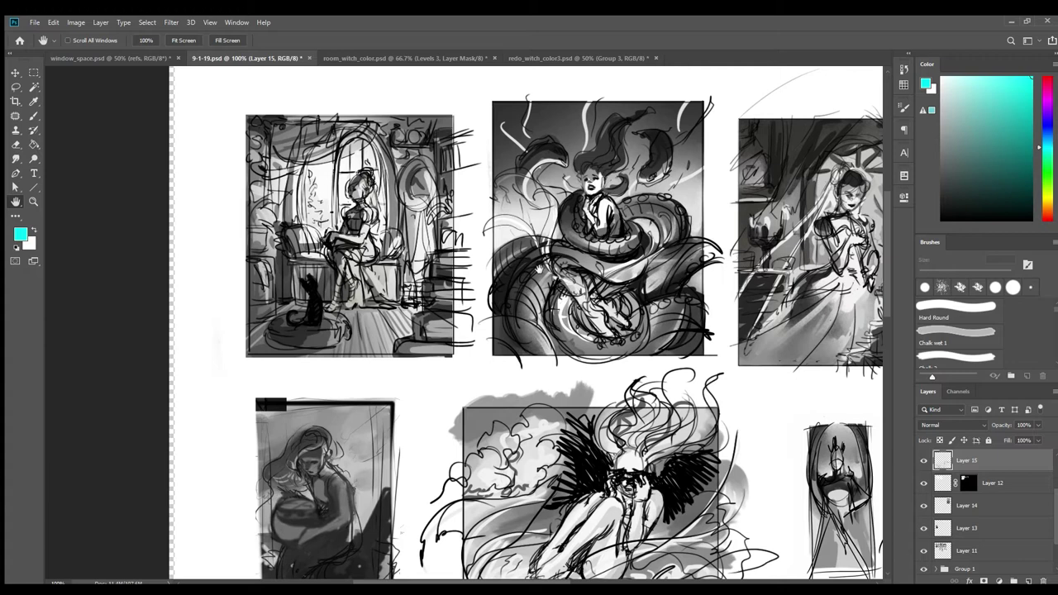
pyautogui.scroll(-3, 674, 407)
pyautogui.hscroll(1, 674, 407)
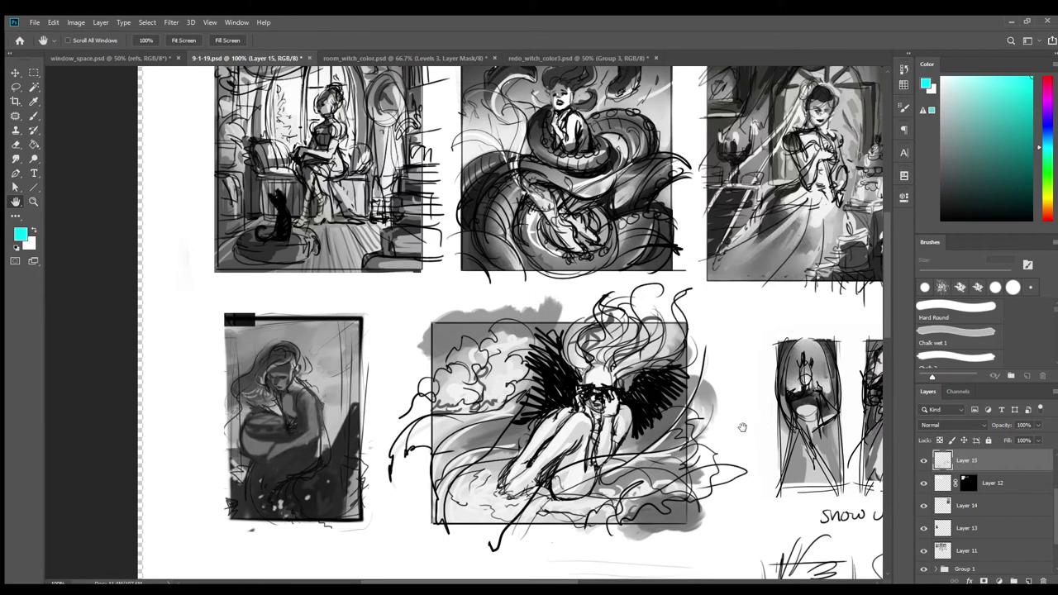
# - Look over the upper row of thumbnails in 9-1-19.psd and the three colour studies in room_witch_color.psd
pyautogui.moveTo(646, 246); pyautogui.dragTo(639, 308)
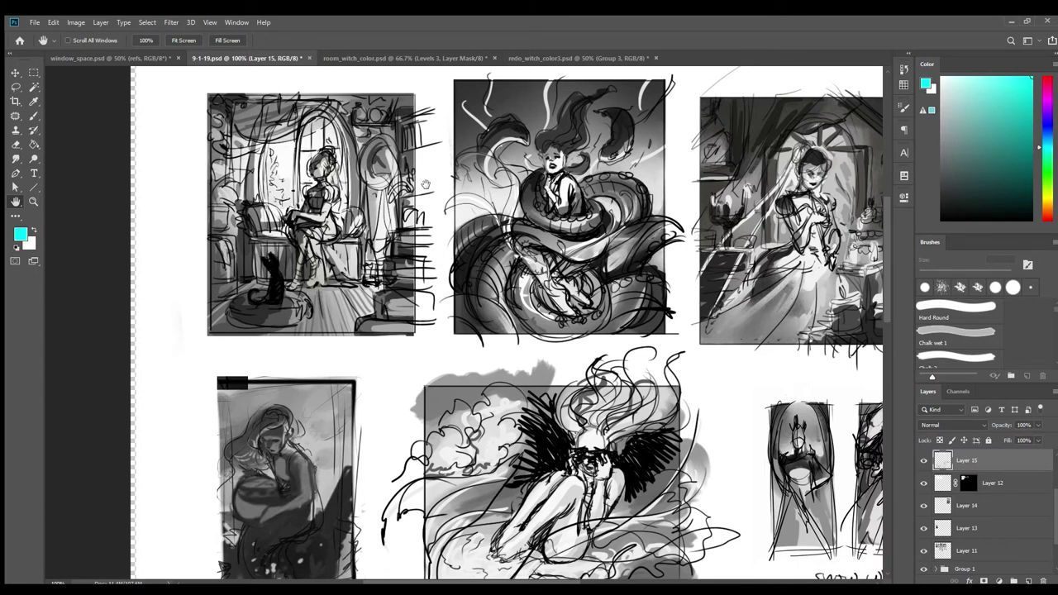
pyautogui.click(352, 49)
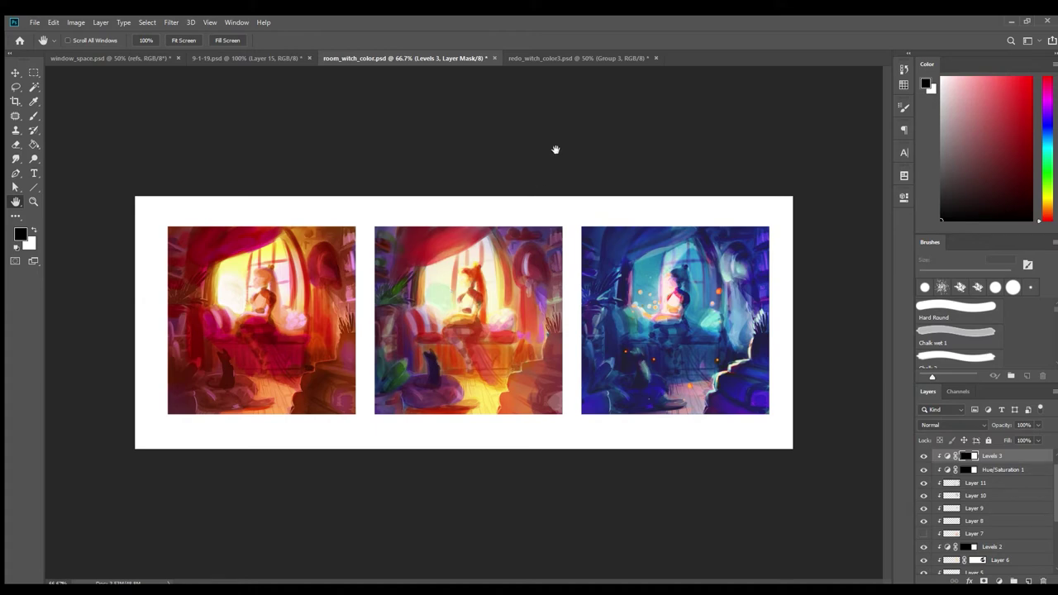
# - Return to redo_witch_color3.psd and show the top lines group over the colour block-in
pyautogui.click(571, 58)
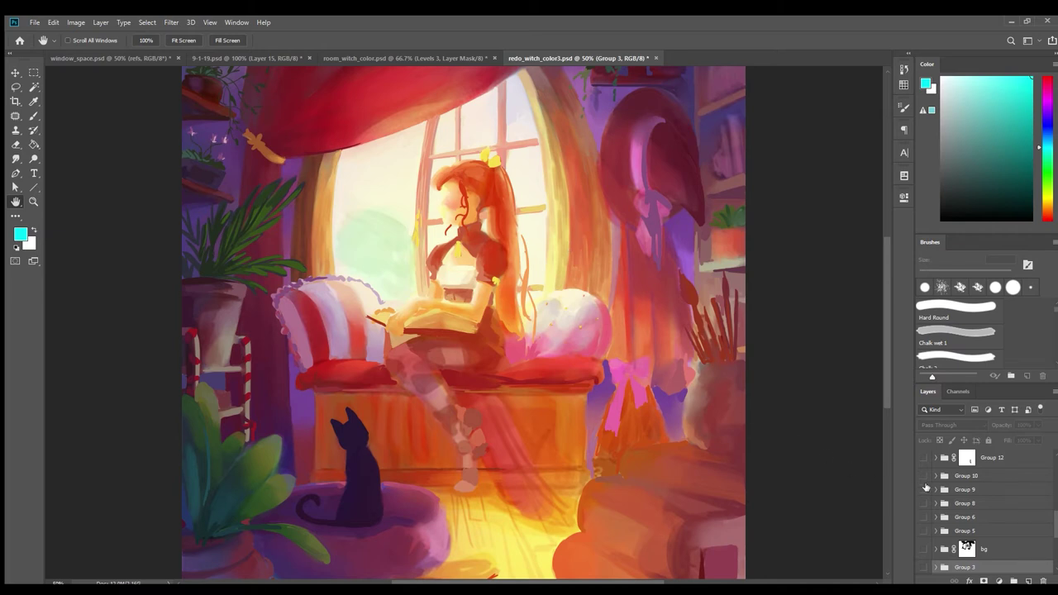
pyautogui.scroll(-2, 925, 488)
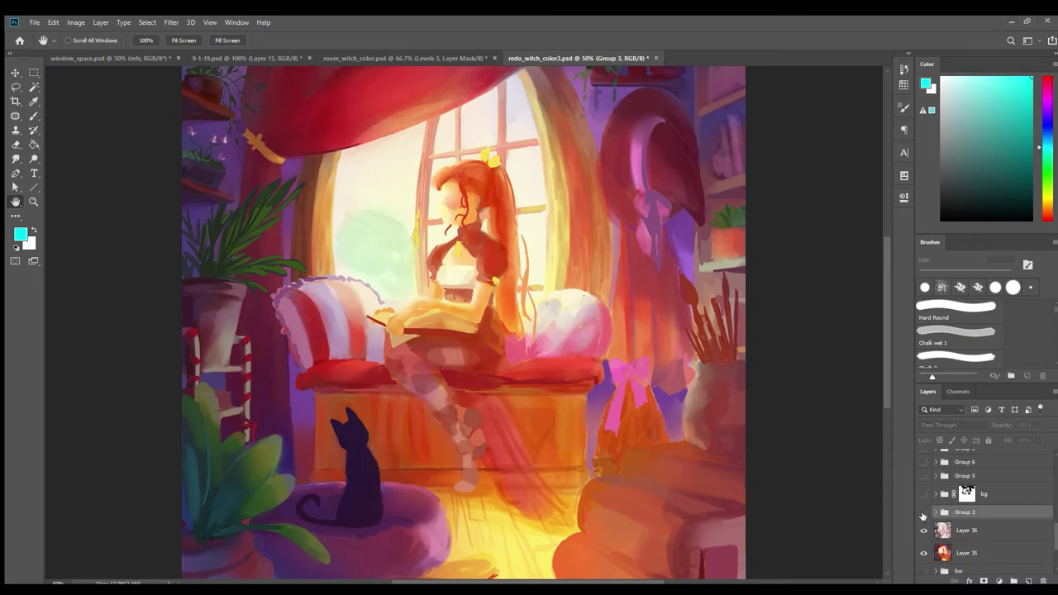
pyautogui.scroll(3, 980, 506)
pyautogui.scroll(3, 980, 504)
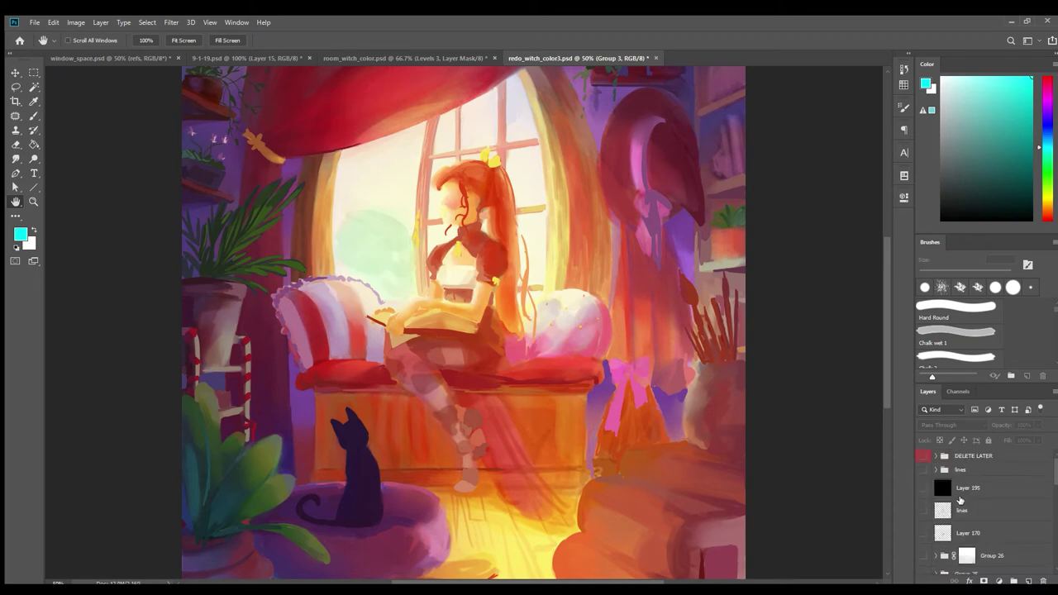
pyautogui.click(925, 470)
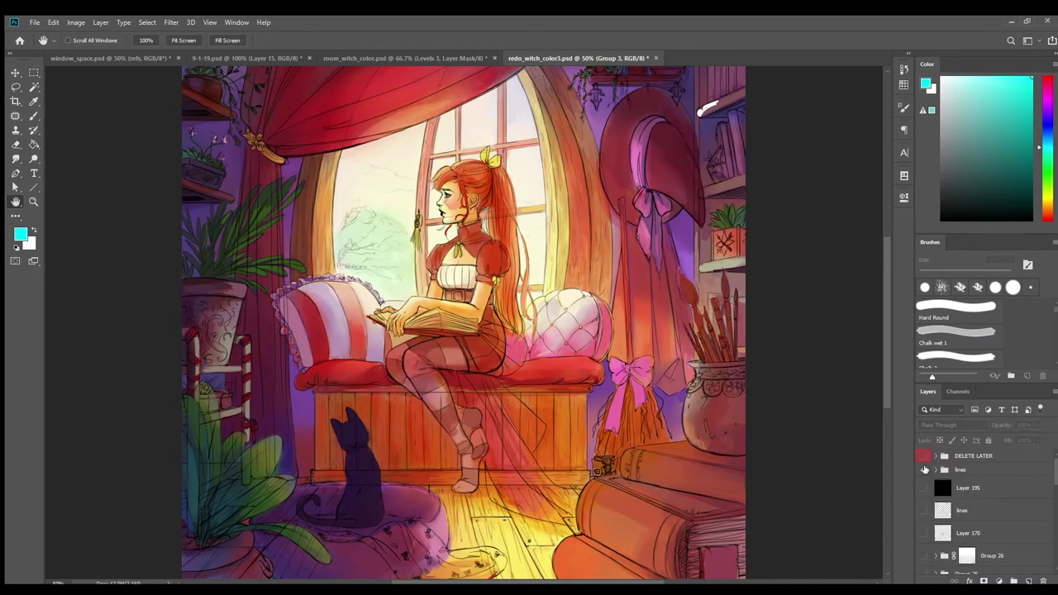
# - Toggle Group 3 on and off, hide Layer 36, and select Layer 35 beneath the line art
pyautogui.scroll(-5, 939, 488)
pyautogui.scroll(-2, 938, 496)
pyautogui.scroll(2, 934, 487)
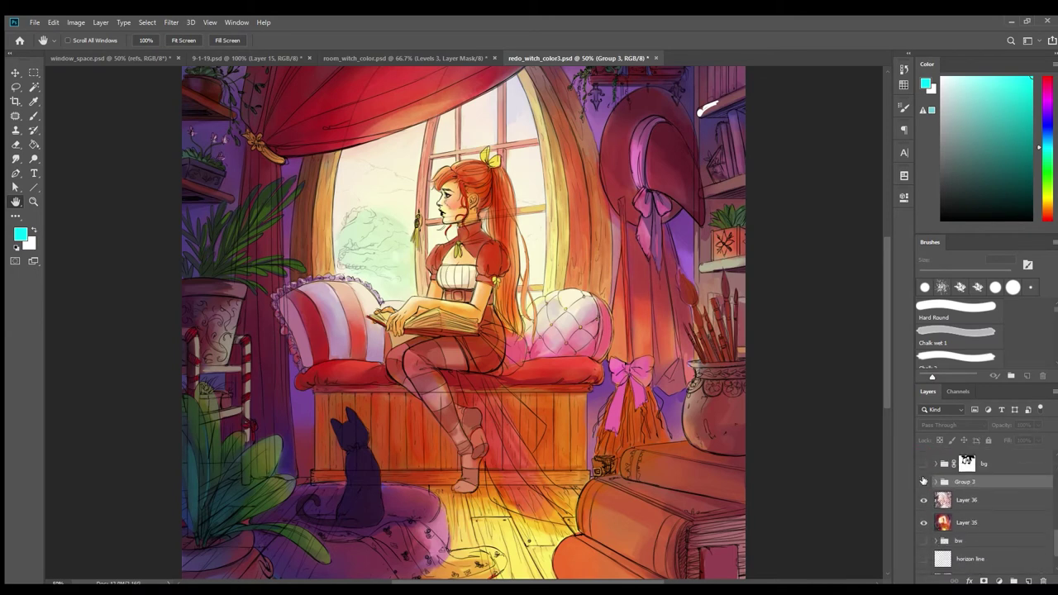
pyautogui.click(923, 481)
pyautogui.click(924, 481)
pyautogui.click(923, 498)
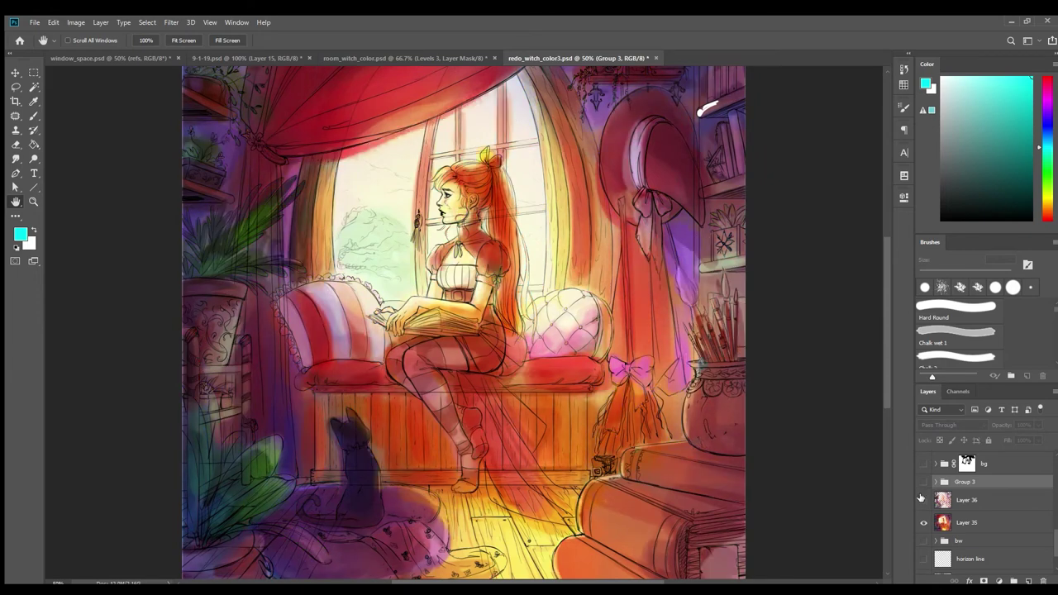
pyautogui.click(965, 522)
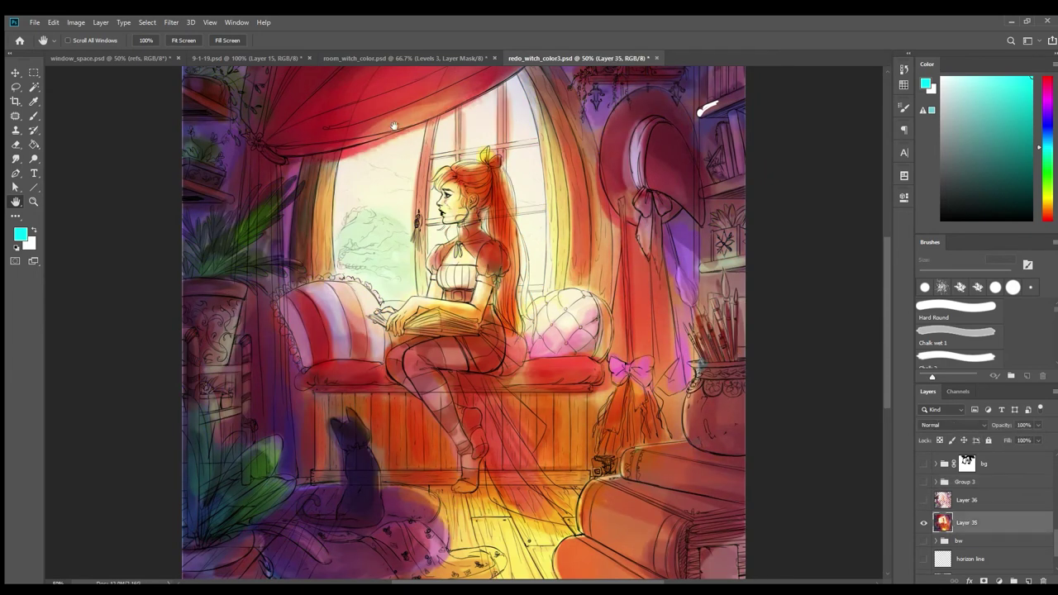
# - Check the colour studies in room_witch_color.psd, and show Layer 36 again in redo_witch_color3.psd
pyautogui.click(347, 57)
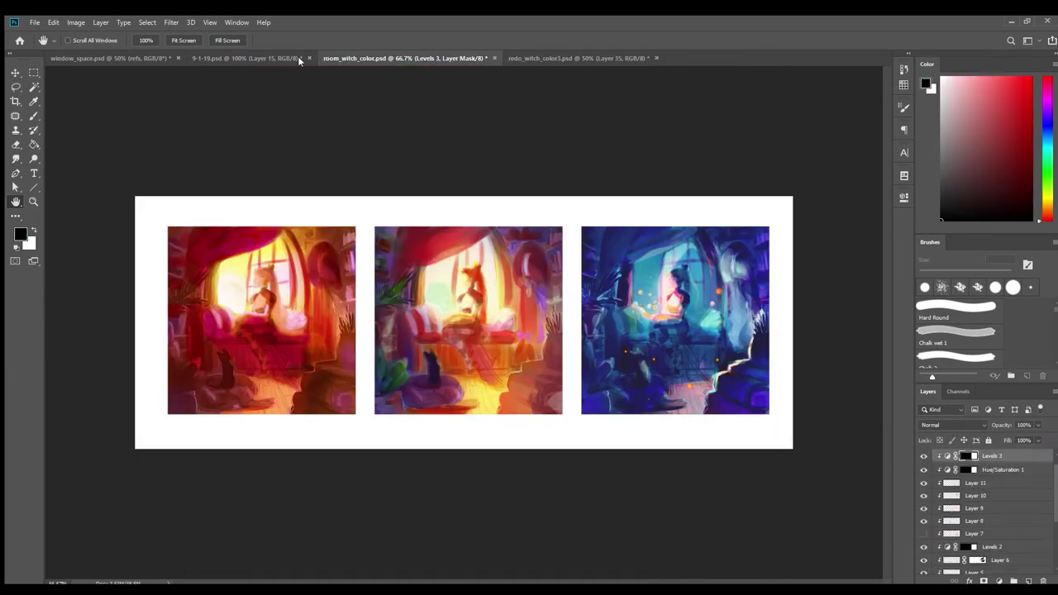
pyautogui.click(543, 59)
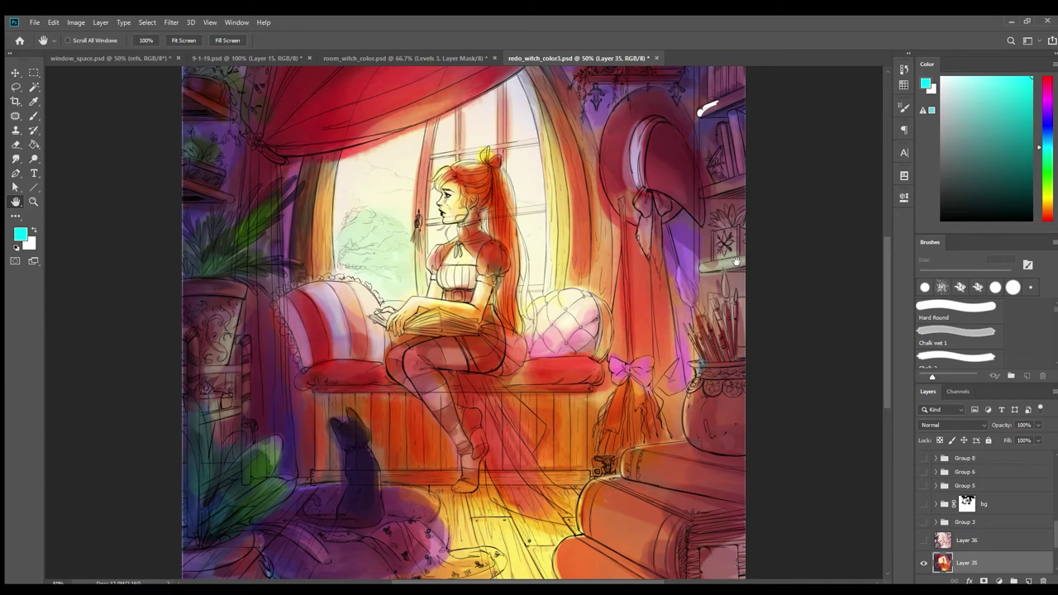
pyautogui.scroll(-2, 987, 508)
pyautogui.click(989, 512)
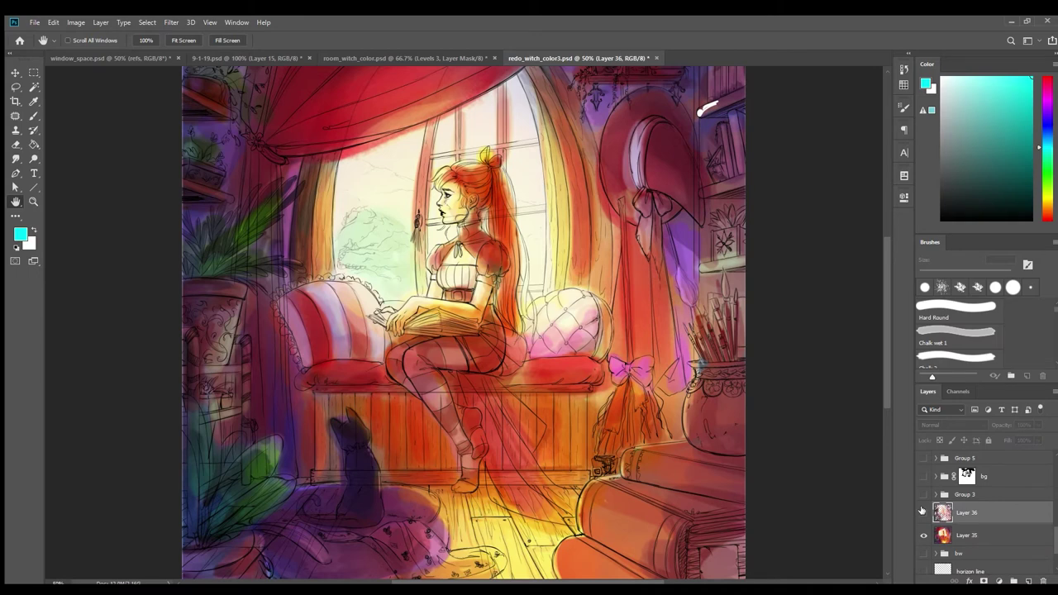
pyautogui.click(924, 512)
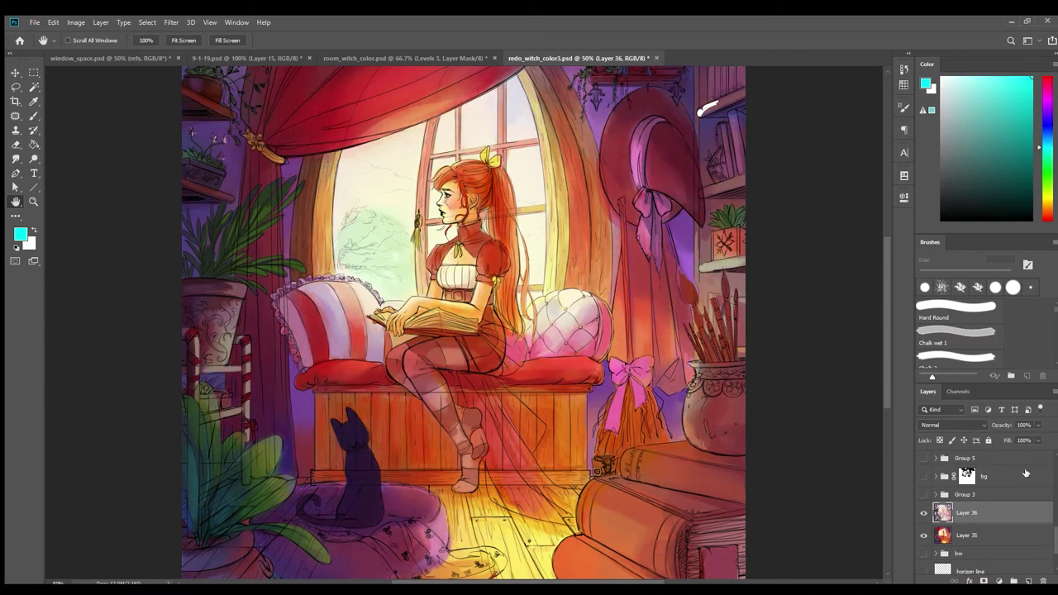
# - Select Layer 195 and hide the top lines group to view the colour block-in without line art
pyautogui.scroll(5, 1000, 488)
pyautogui.scroll(5, 989, 489)
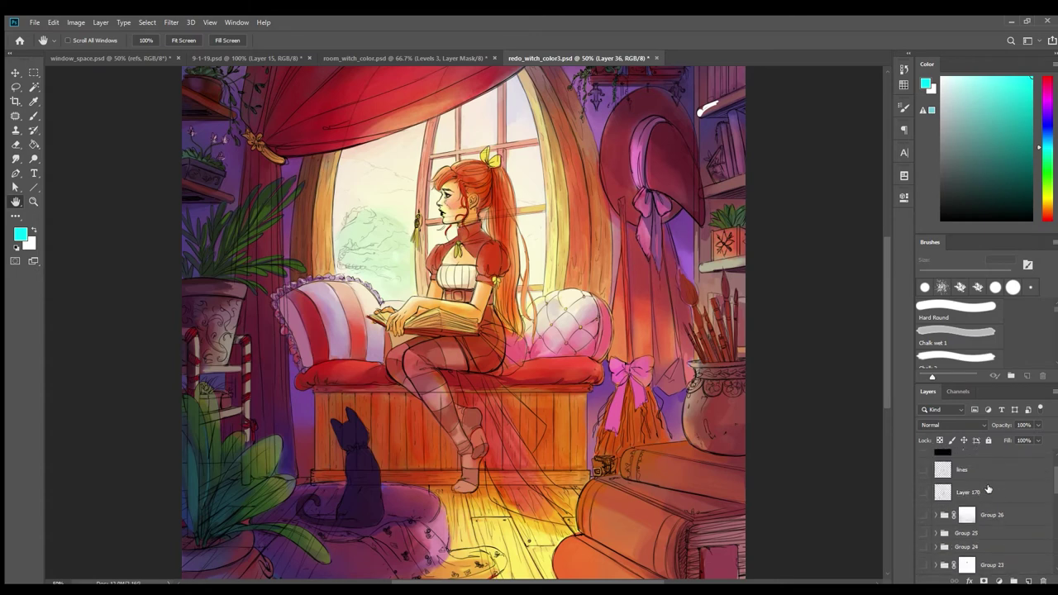
pyautogui.click(975, 488)
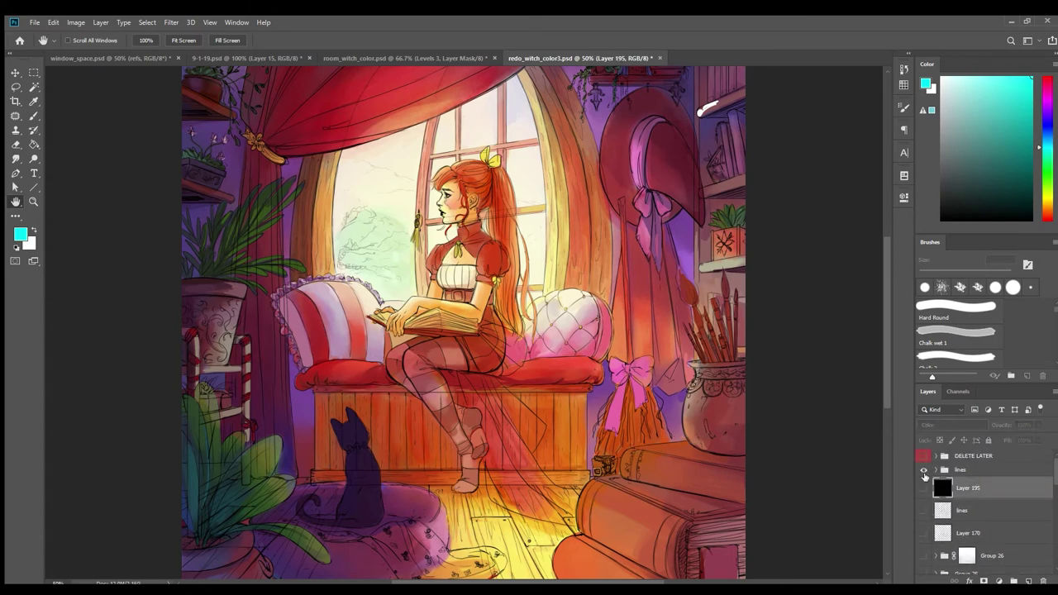
pyautogui.click(923, 469)
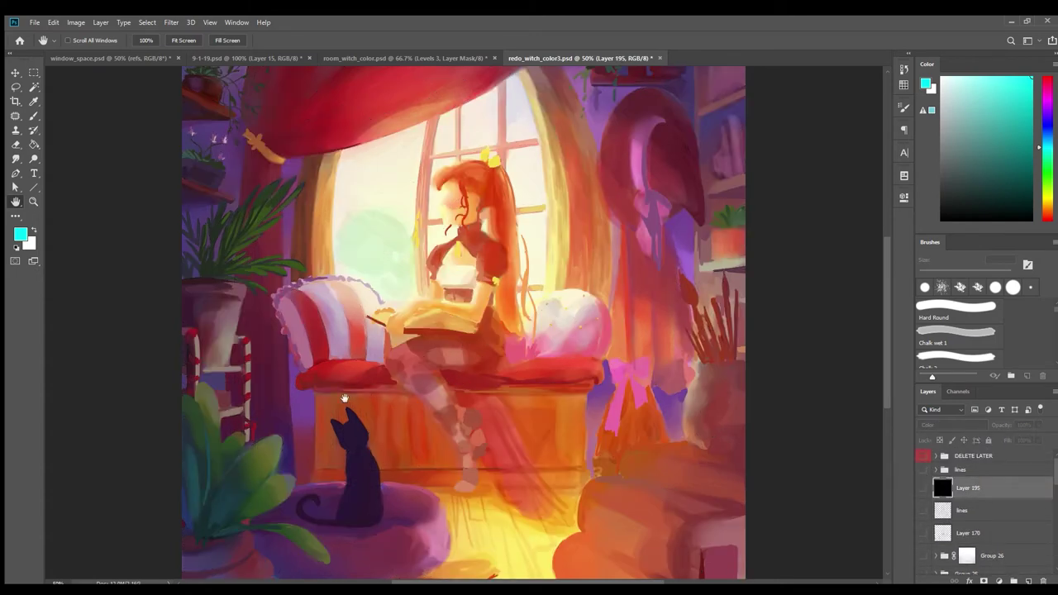
# - Compare the 9-1-19.psd thumbnails and the room_witch_color.psd studies with the colour block-in in redo_witch_color3.psd
pyautogui.click(263, 59)
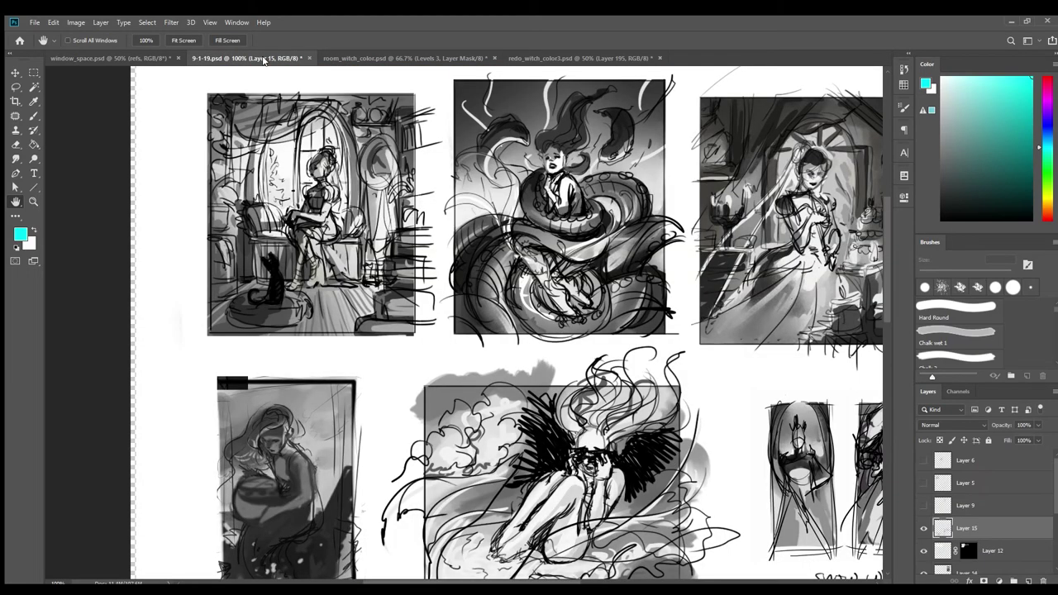
pyautogui.click(363, 58)
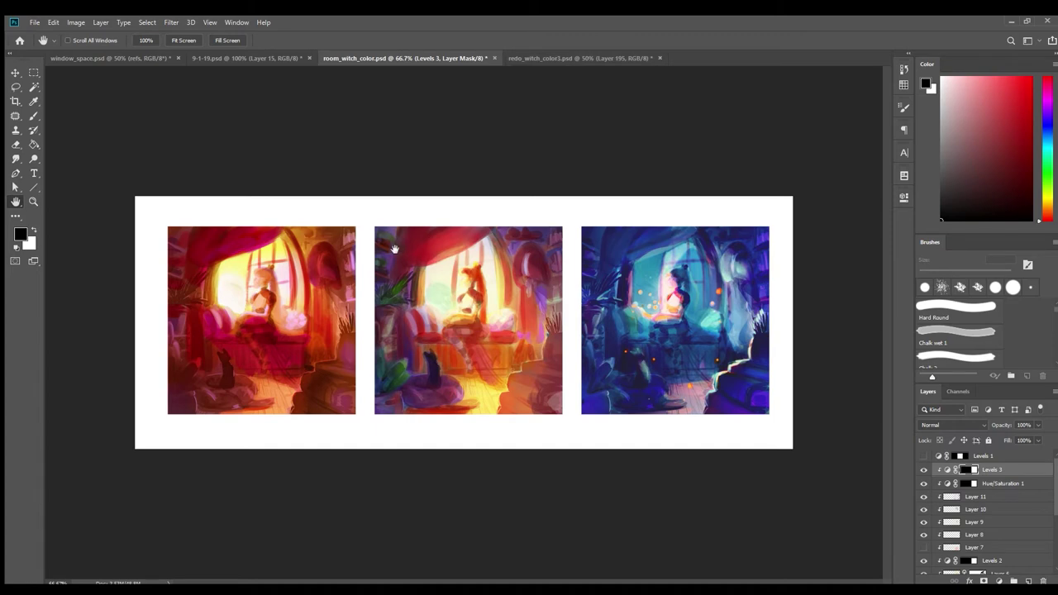
pyautogui.click(577, 57)
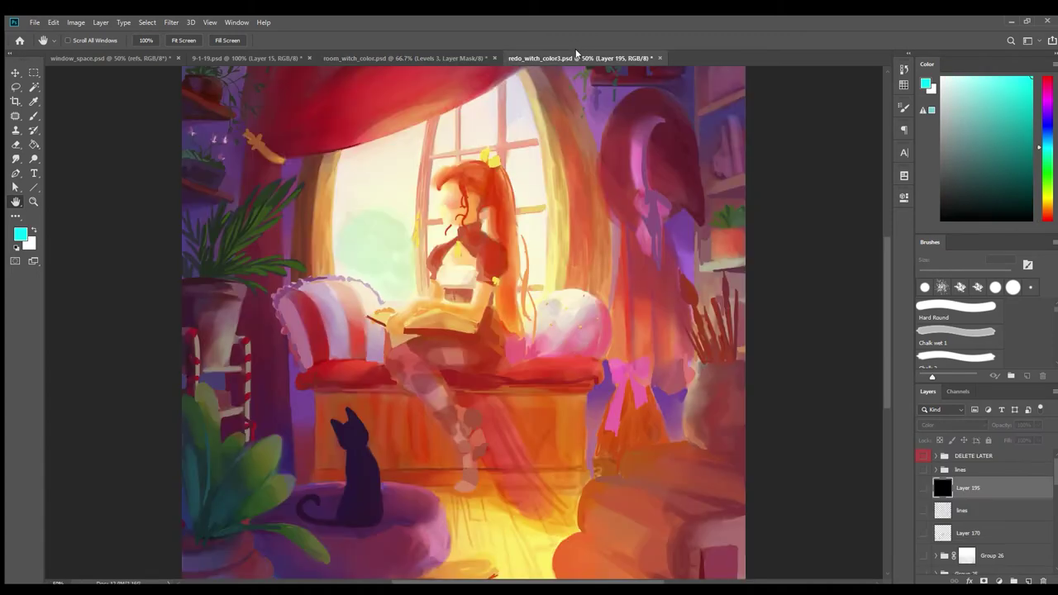
# - Show Group 3 above Layer 36 and view the whole painting at 33.3% zoom
pyautogui.scroll(-10, 984, 529)
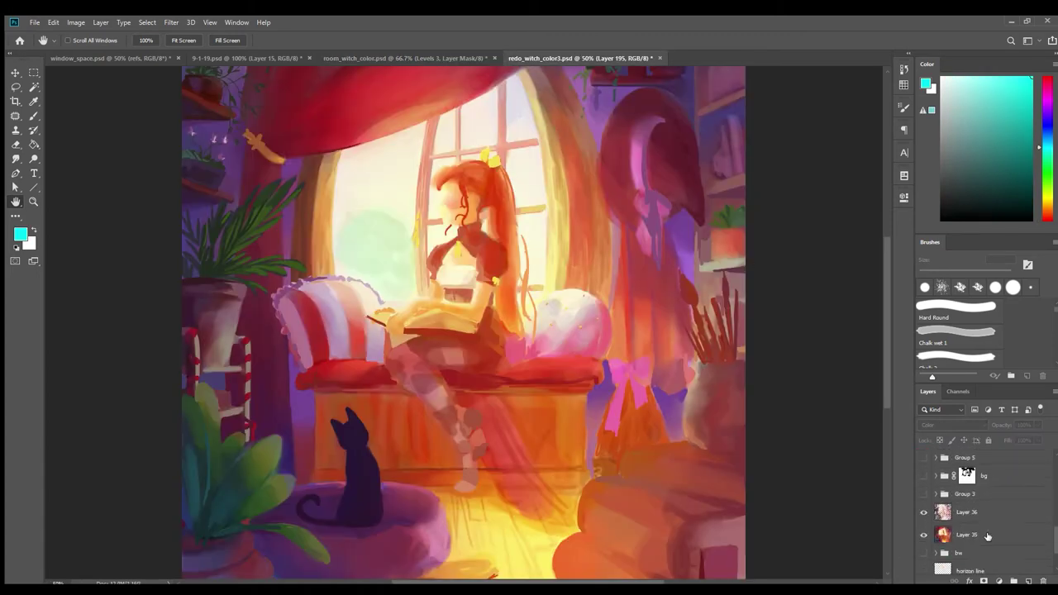
pyautogui.click(924, 494)
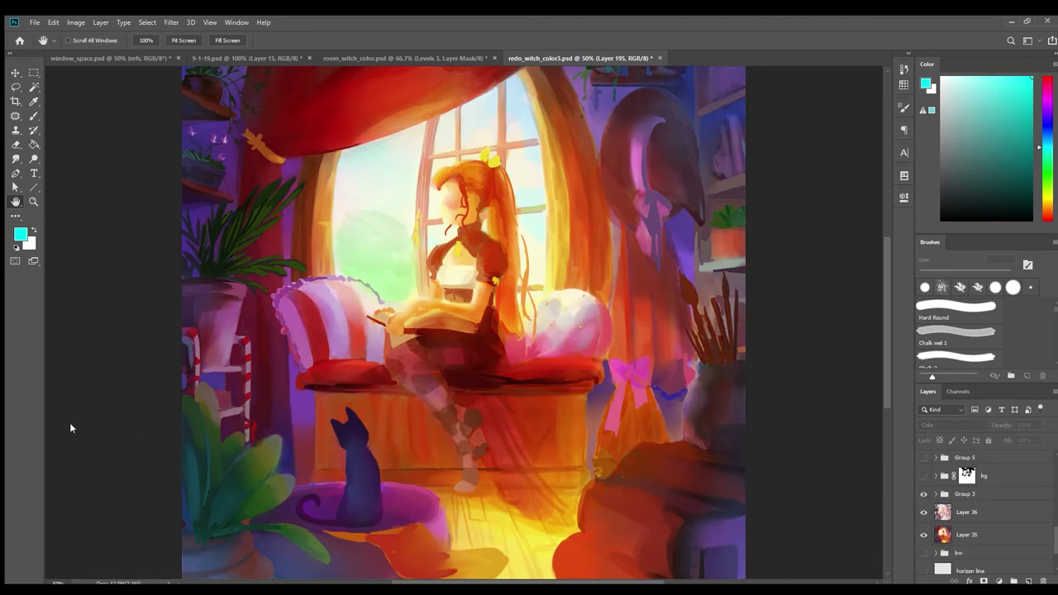
pyautogui.hotkey('ctrl', '-')
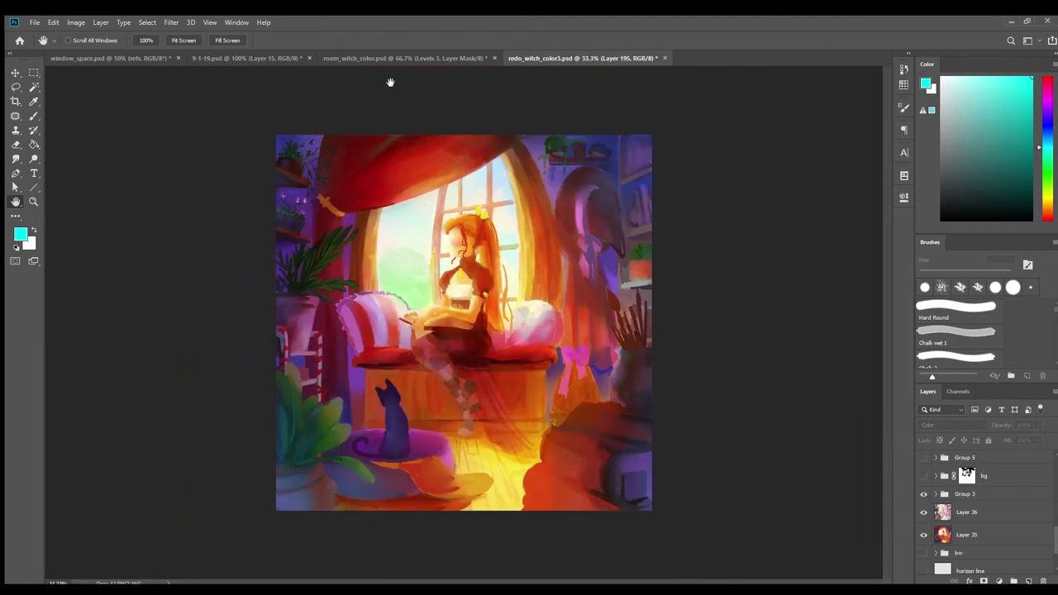
# - Close the window_space.psd painting and the 9-1-19.psd thumbnail page
pyautogui.click(285, 58)
pyautogui.click(431, 57)
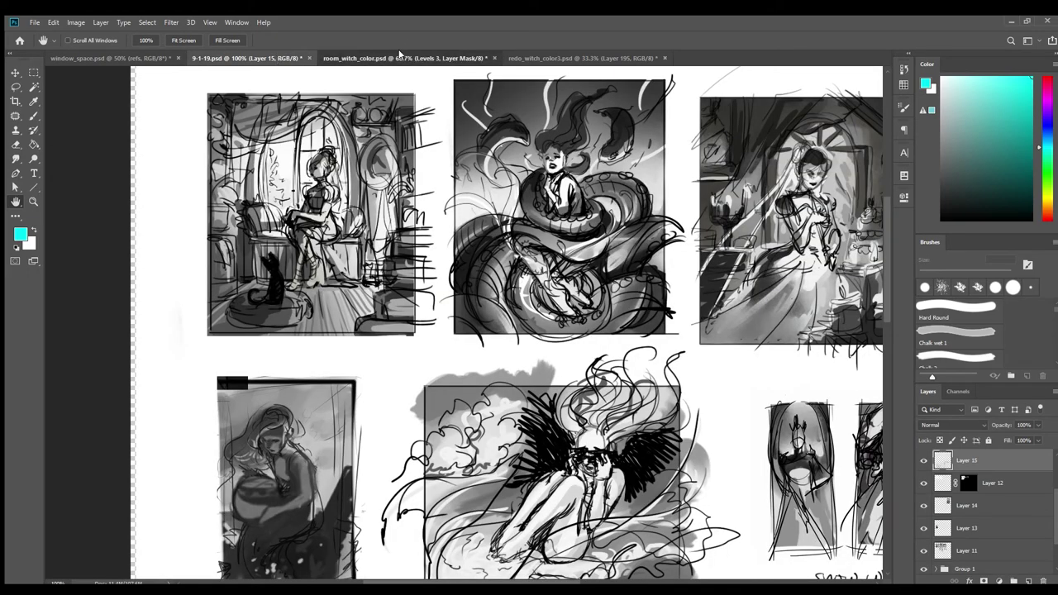
pyautogui.click(116, 58)
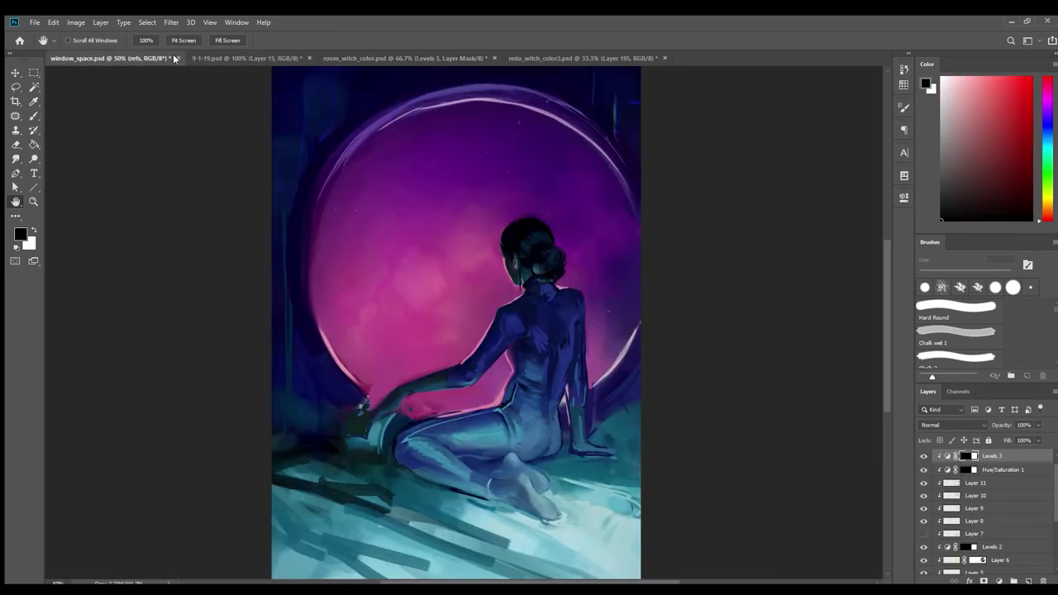
pyautogui.hotkey('ctrl', 'w')
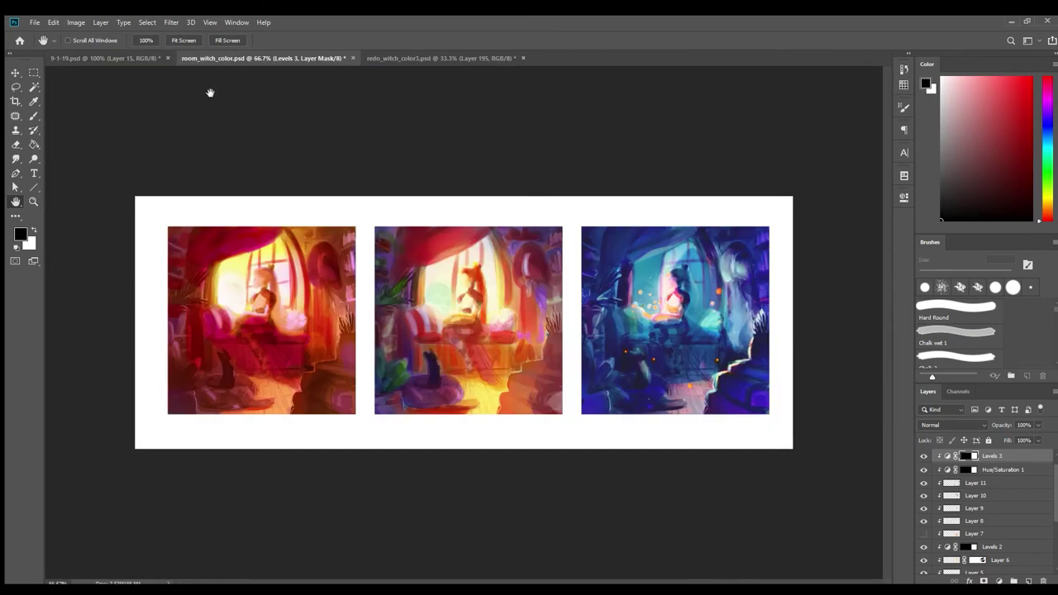
pyautogui.click(146, 59)
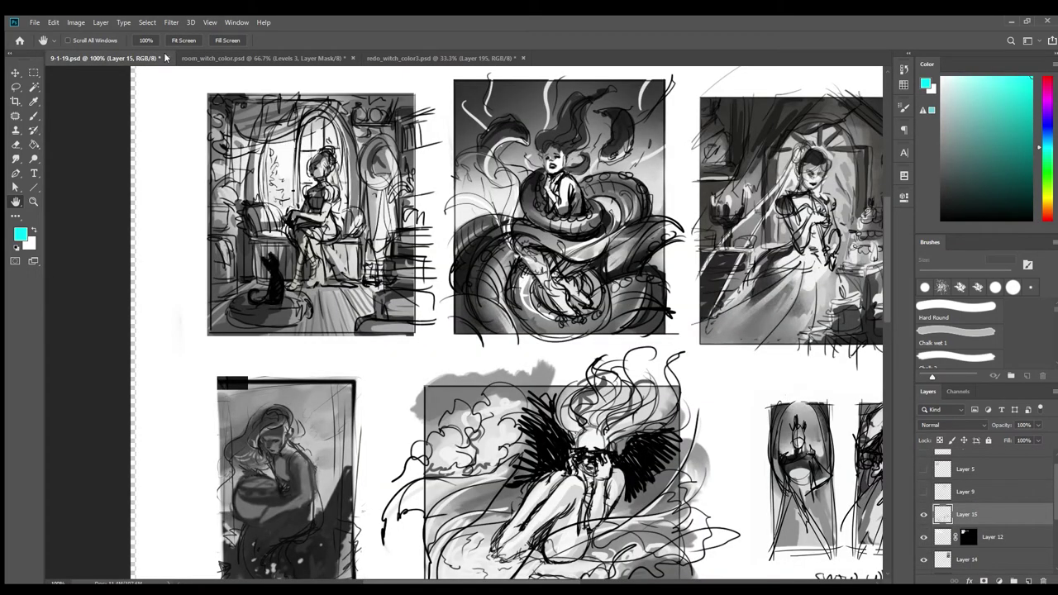
pyautogui.hotkey('ctrl', 'w')
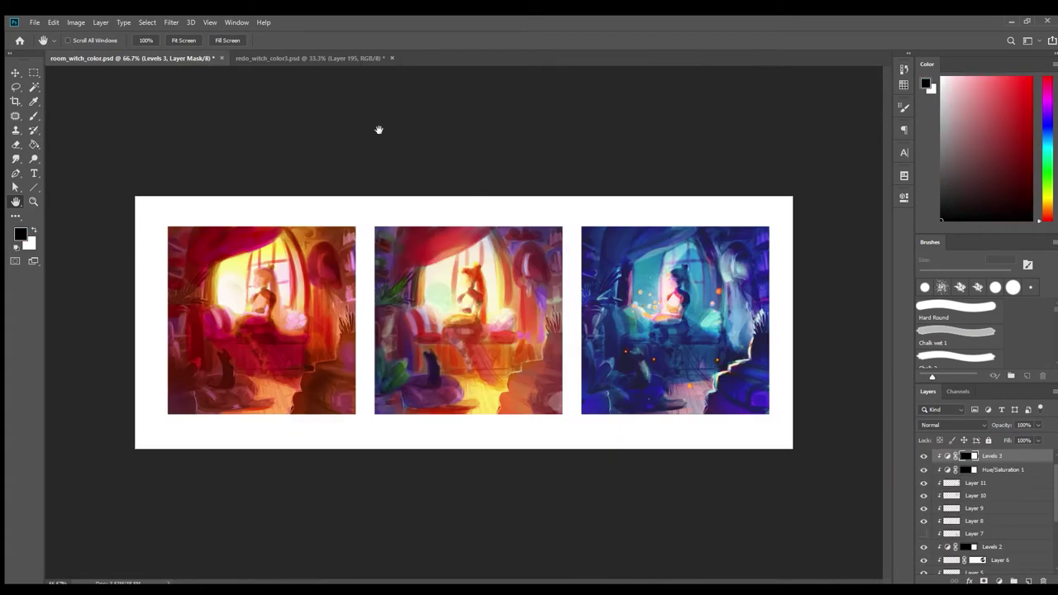
# - Compare redo_witch_color3.psd with the room_witch_color.psd studies and look through the painting's layer stack
pyautogui.click(323, 59)
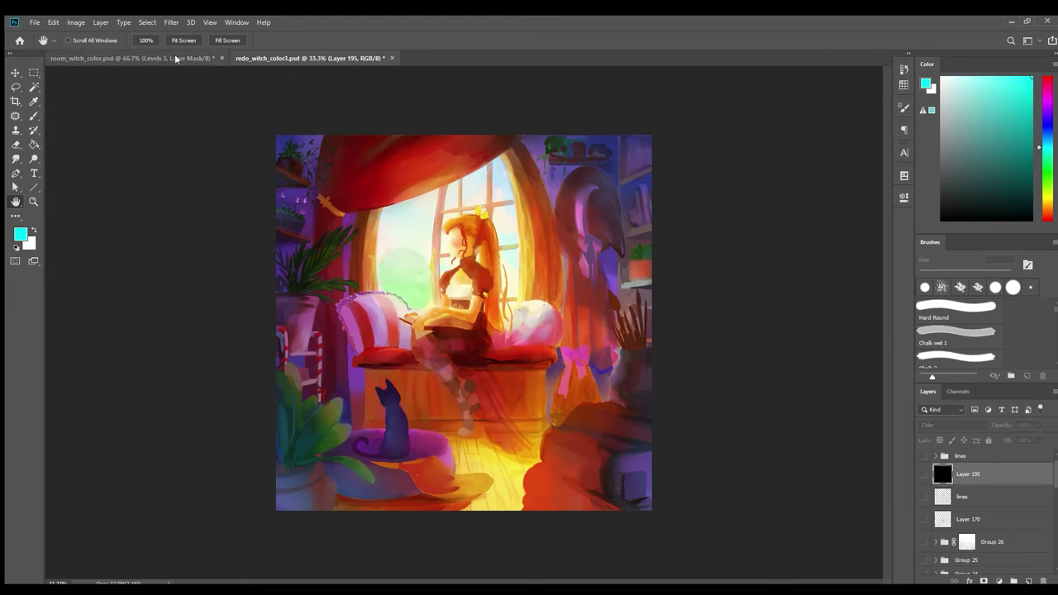
pyautogui.click(204, 59)
pyautogui.click(301, 58)
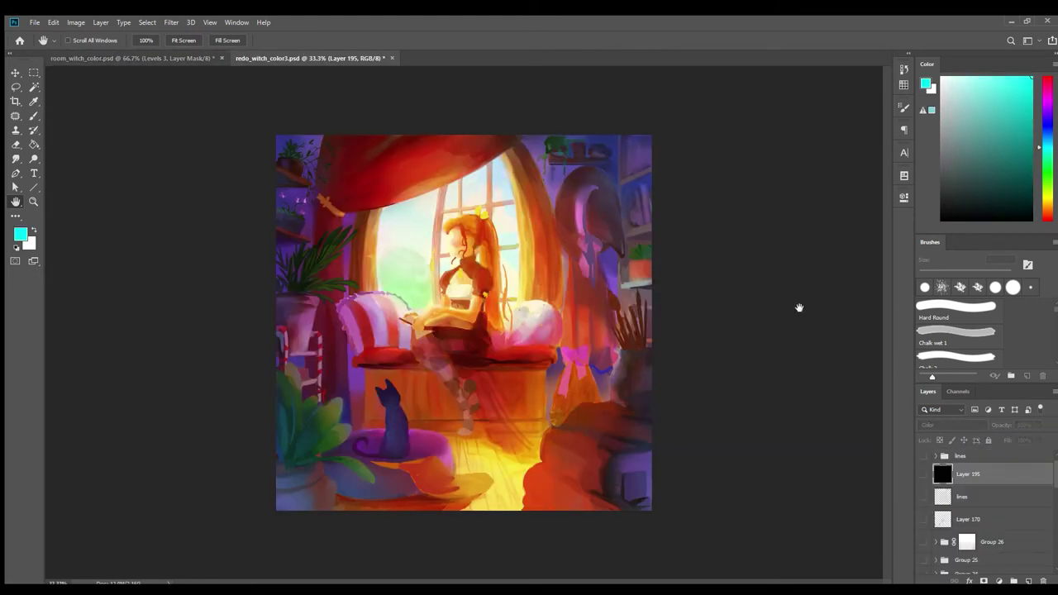
pyautogui.scroll(-3, 1023, 495)
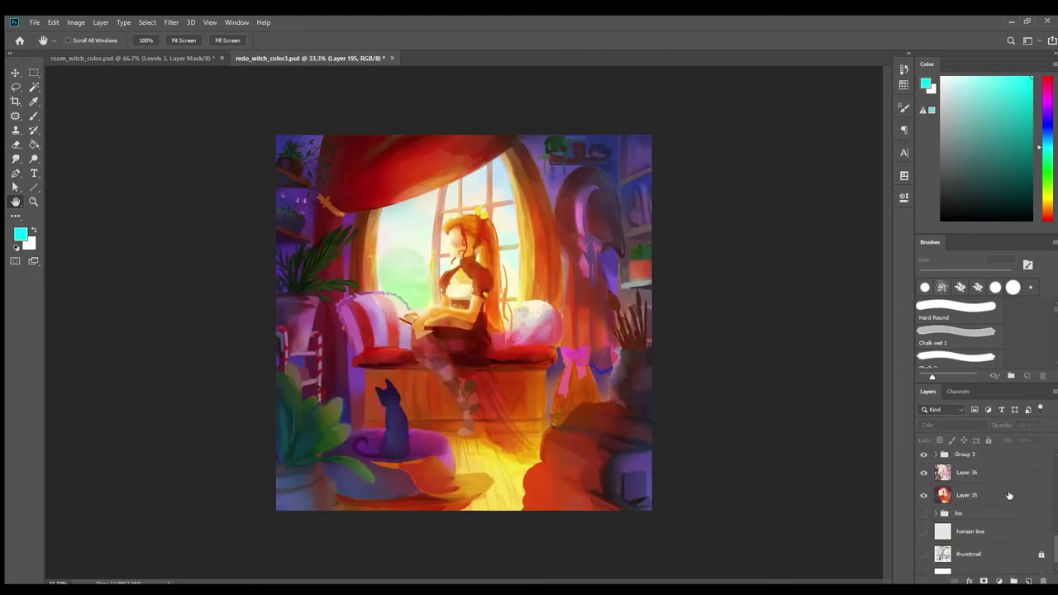
pyautogui.scroll(10, 1013, 514)
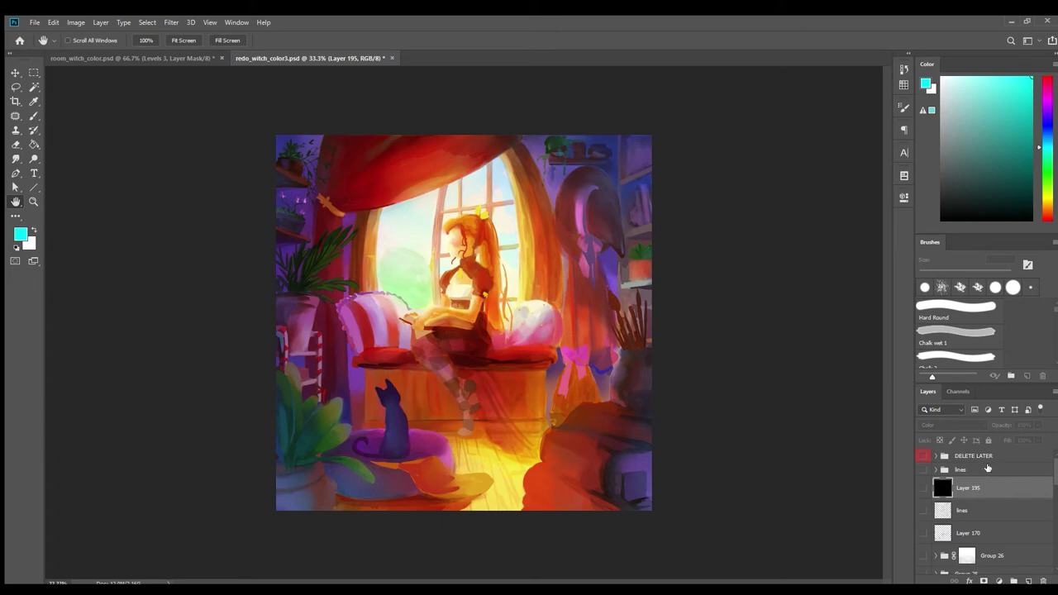
# - Expand the DELETE LATER group to examine its sketch layers, collapse it, and select Layer 195
pyautogui.click(985, 460)
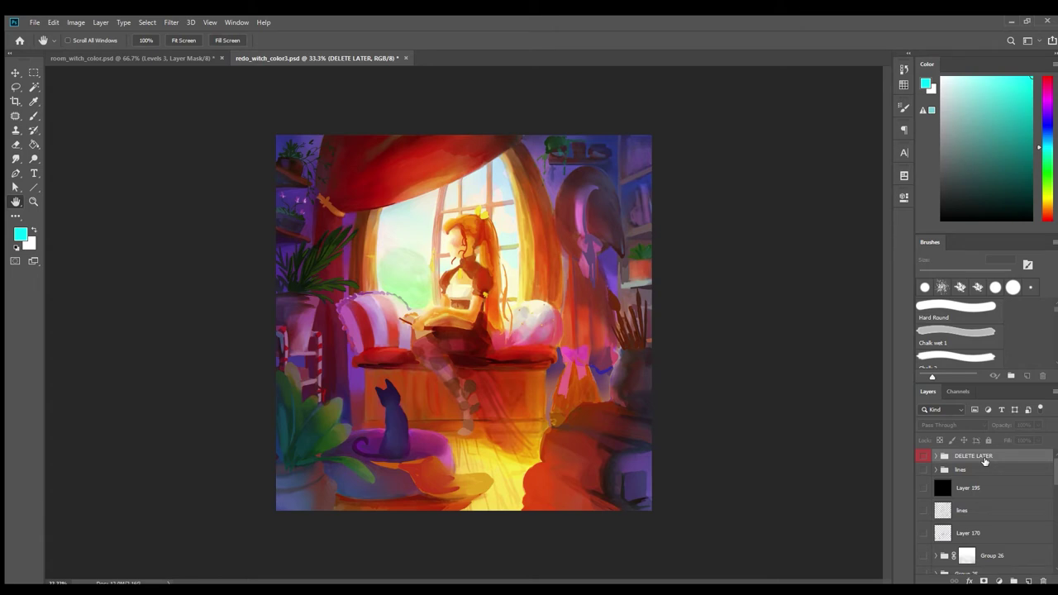
pyautogui.click(936, 456)
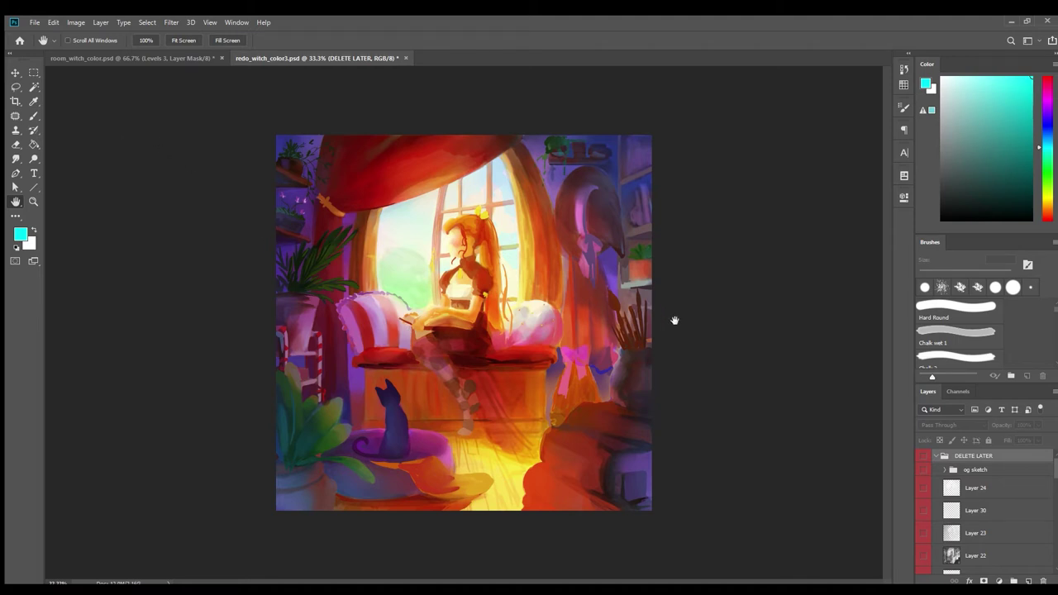
pyautogui.click(938, 457)
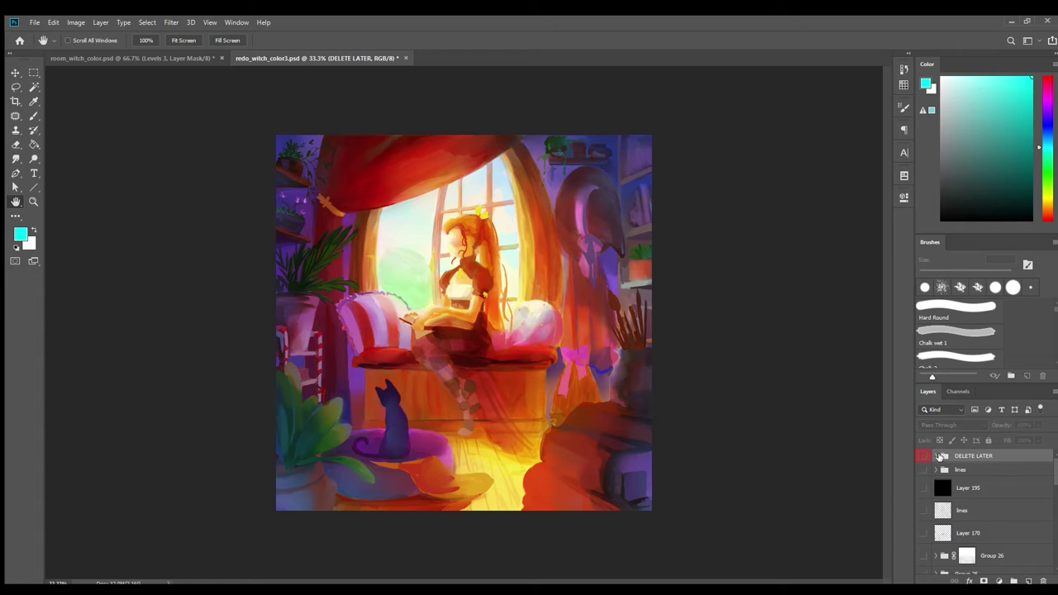
pyautogui.click(937, 456)
pyautogui.click(989, 486)
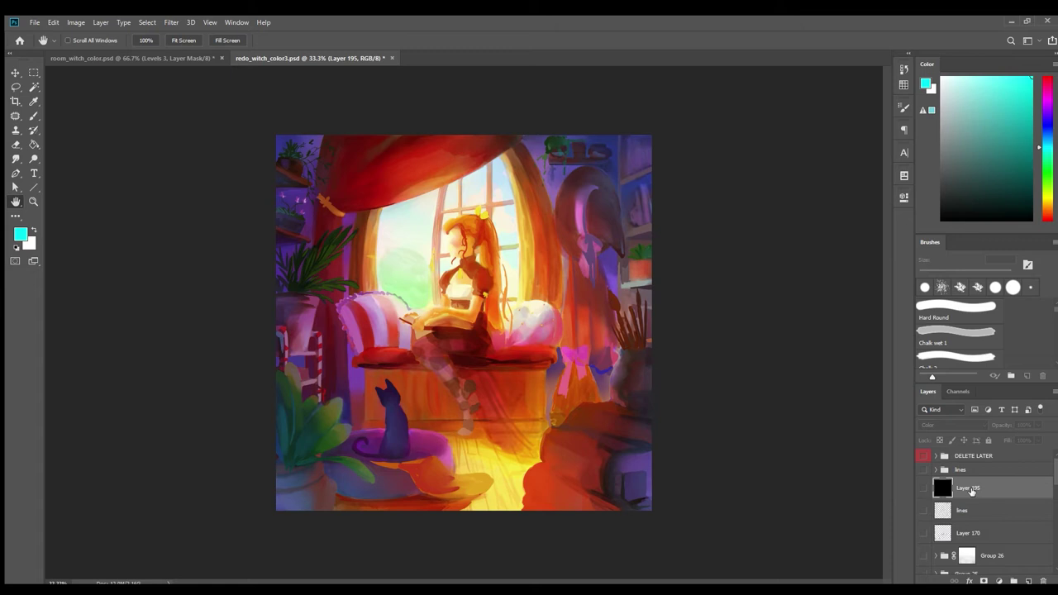
# - Show Layer 195 to check the painting's values in greyscale, and hide it again
pyautogui.click(924, 489)
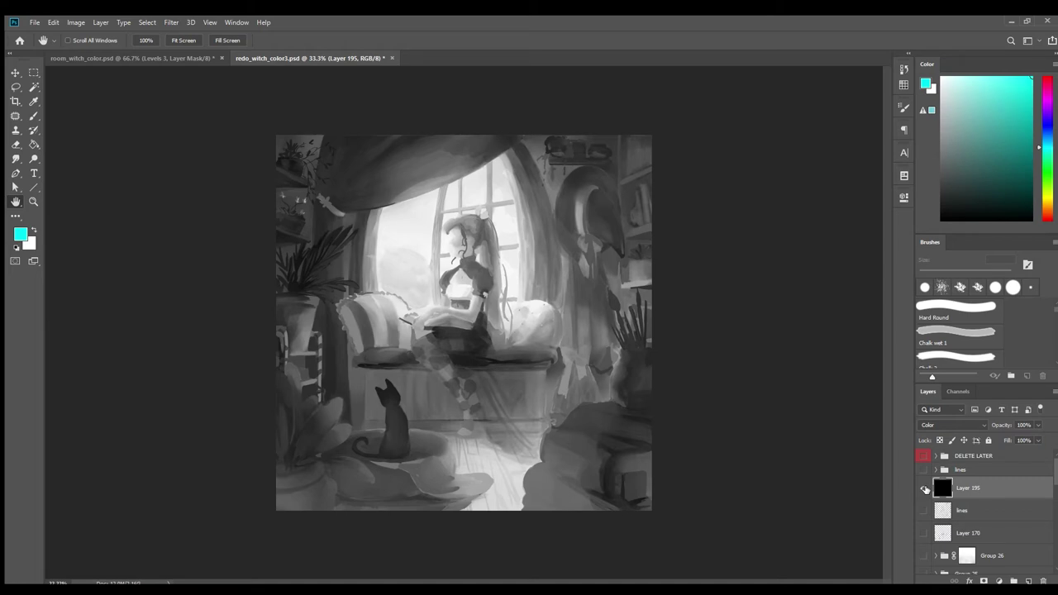
pyautogui.scroll(-1, 924, 489)
pyautogui.click(925, 475)
# - Overlay the single lines layer below Layer 195 on the painting to examine the line art, and hide it again
pyautogui.click(934, 496)
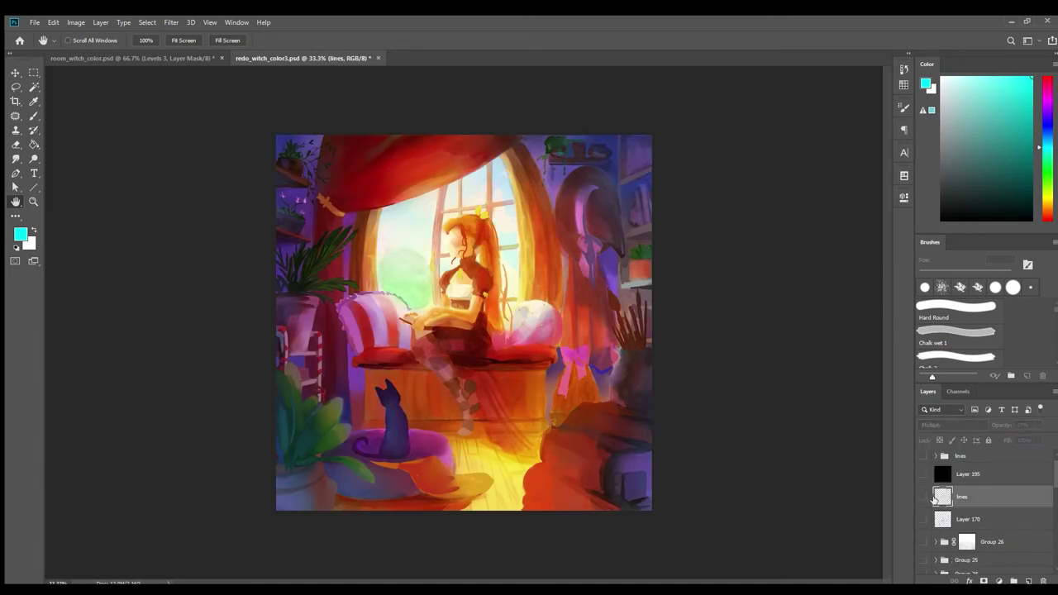
pyautogui.click(924, 496)
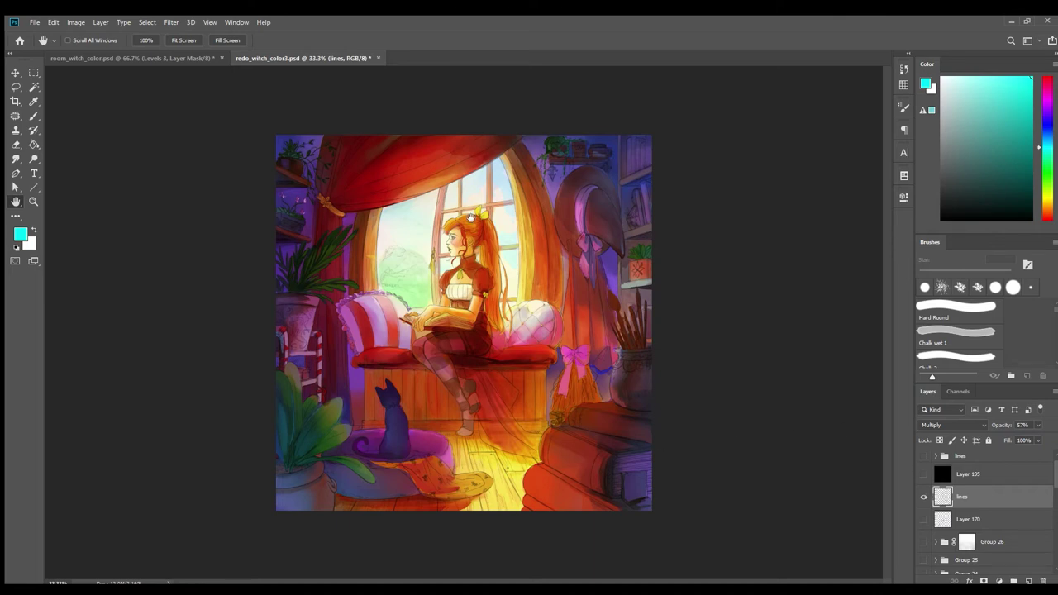
pyautogui.click(34, 86)
pyautogui.click(16, 85)
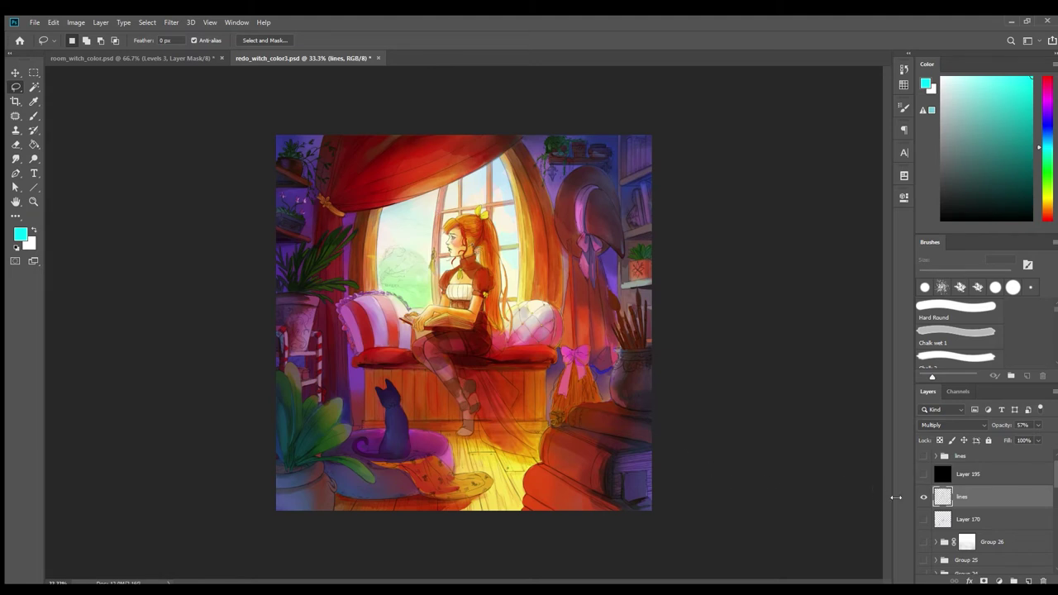
pyautogui.click(923, 497)
# - Select and show the bg group, and show Group 5 directly above it
pyautogui.scroll(-1, 962, 496)
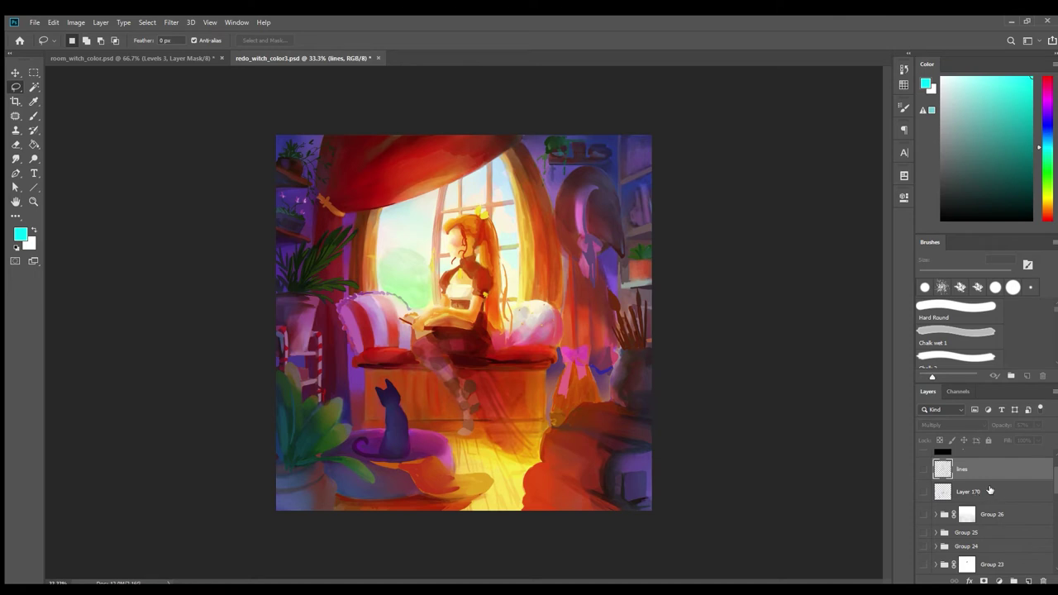
pyautogui.scroll(-6, 992, 489)
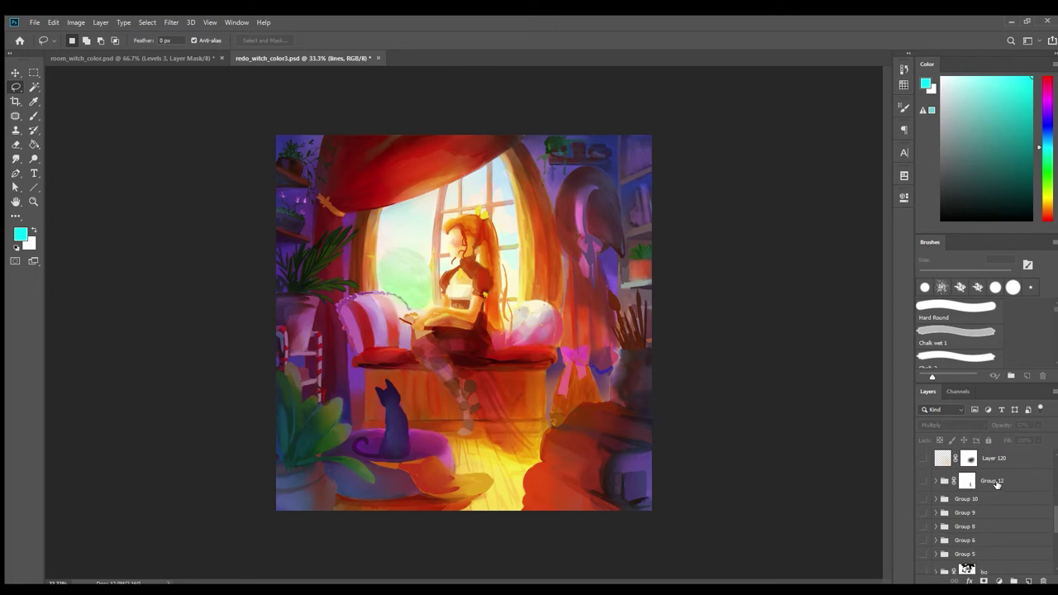
pyautogui.click(969, 503)
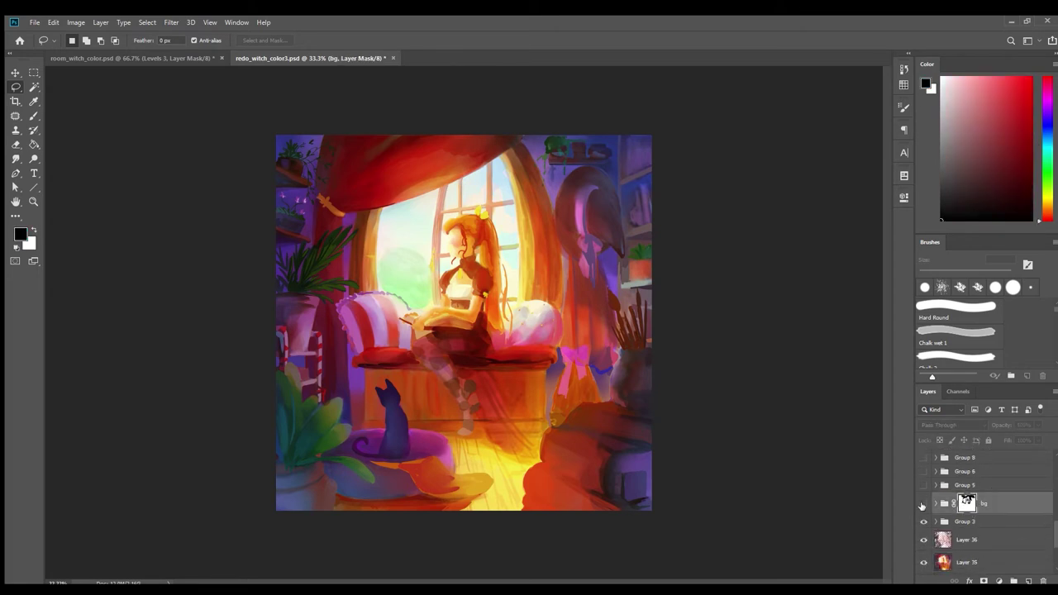
pyautogui.click(923, 506)
pyautogui.scroll(1, 923, 503)
pyautogui.click(923, 498)
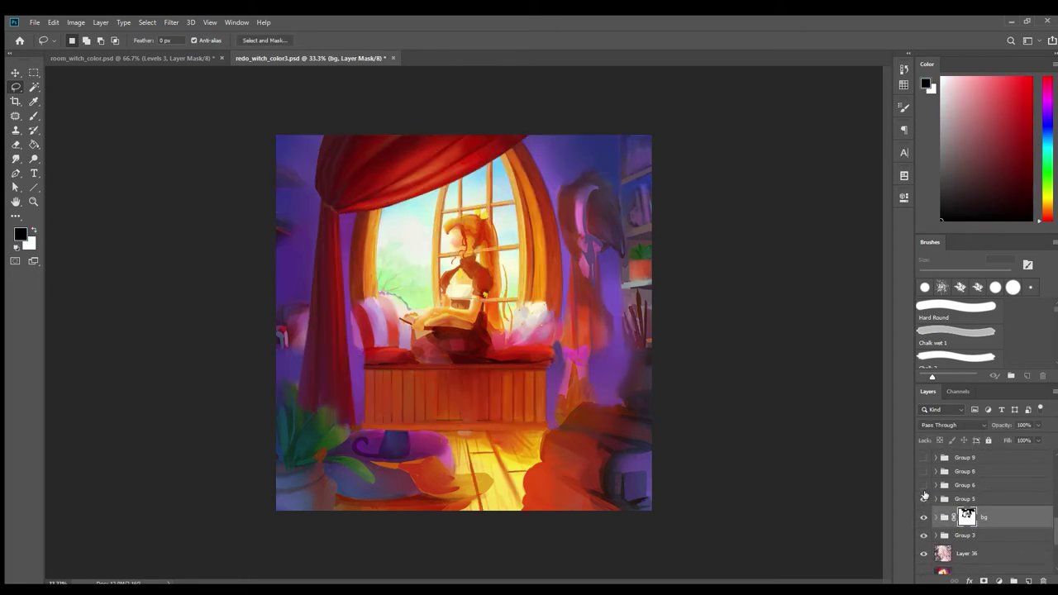
# - Show Groups 6, 8 and 9 to bring in the rendered floor, plants and cat bed, with Group 9 selected
pyautogui.click(923, 486)
pyautogui.scroll(1, 923, 487)
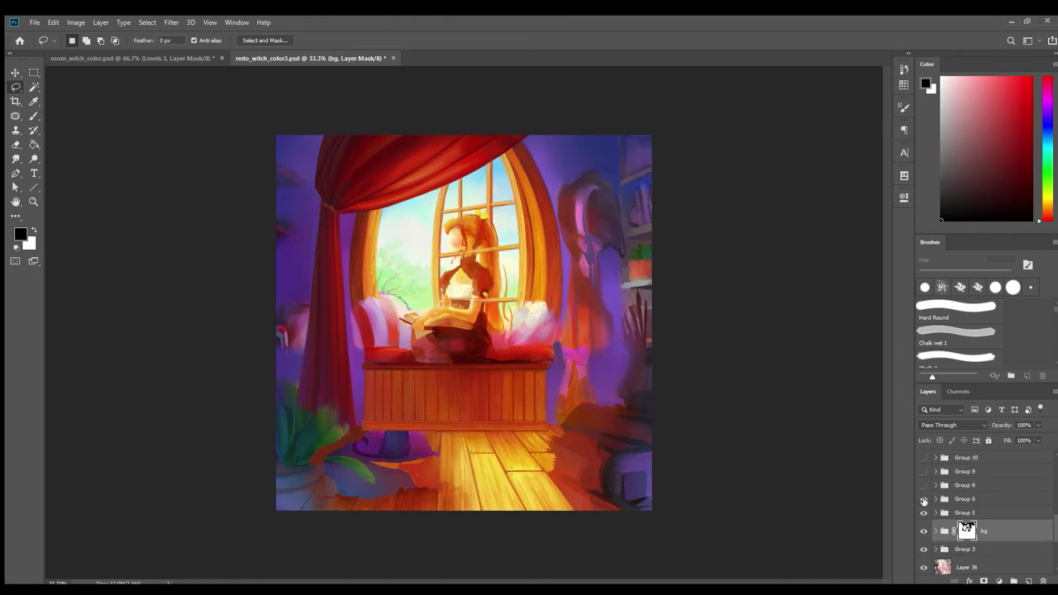
pyautogui.click(922, 486)
pyautogui.scroll(1, 923, 492)
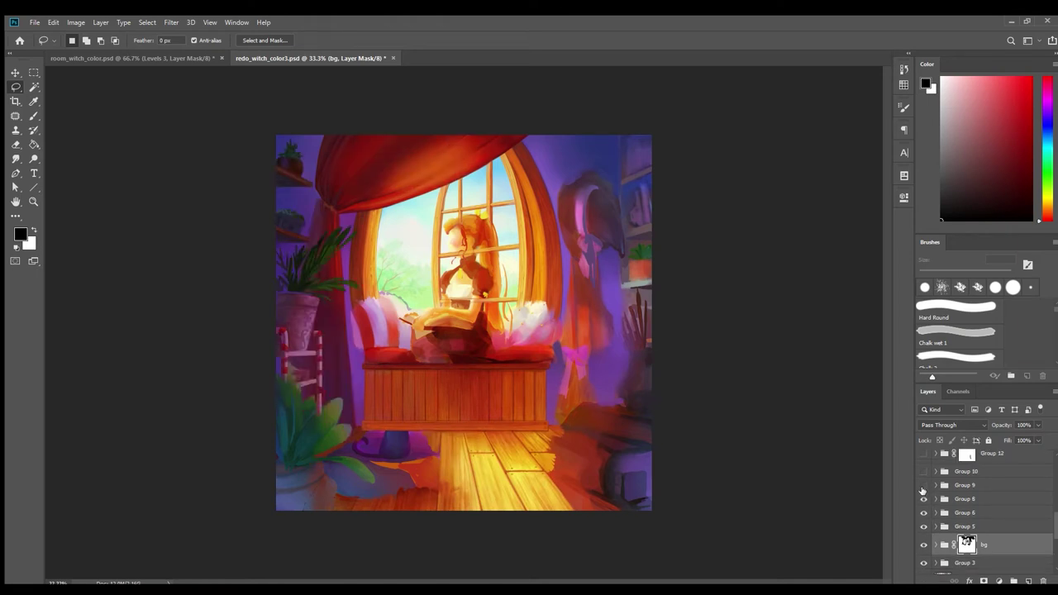
pyautogui.click(971, 491)
pyautogui.click(923, 486)
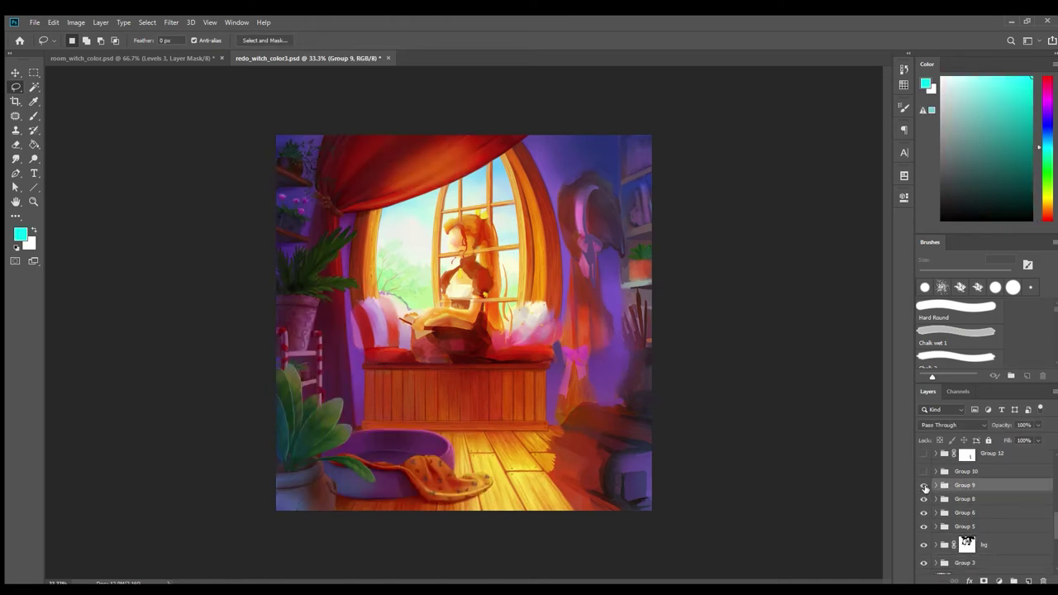
# - Show Groups 10 and 12 to bring in the bookshelves, hat, cloak and broom, with Group 12 selected
pyautogui.scroll(1, 924, 488)
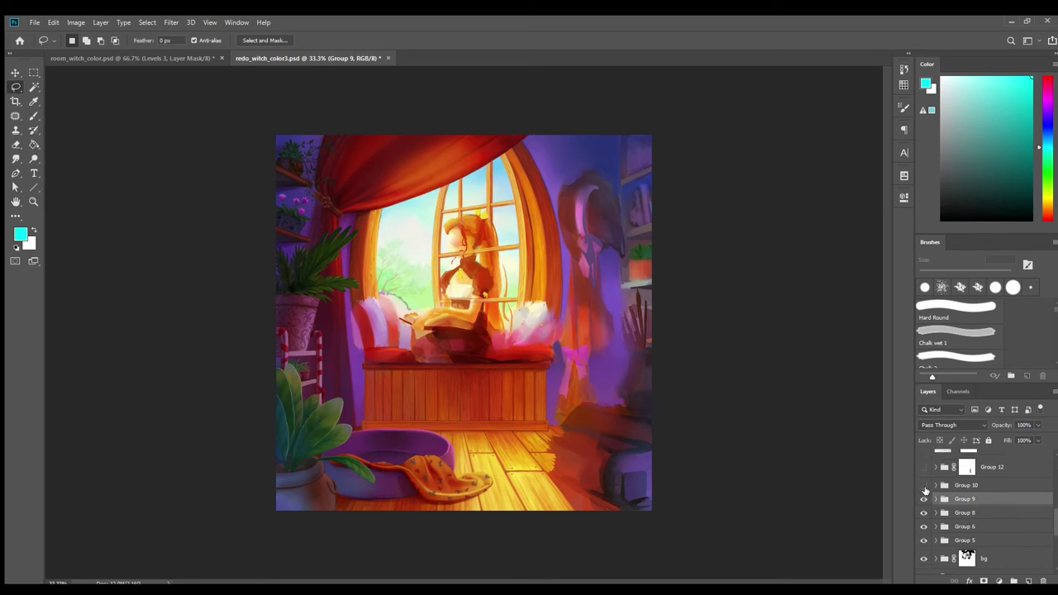
pyautogui.click(924, 486)
pyautogui.click(979, 486)
pyautogui.scroll(1, 986, 493)
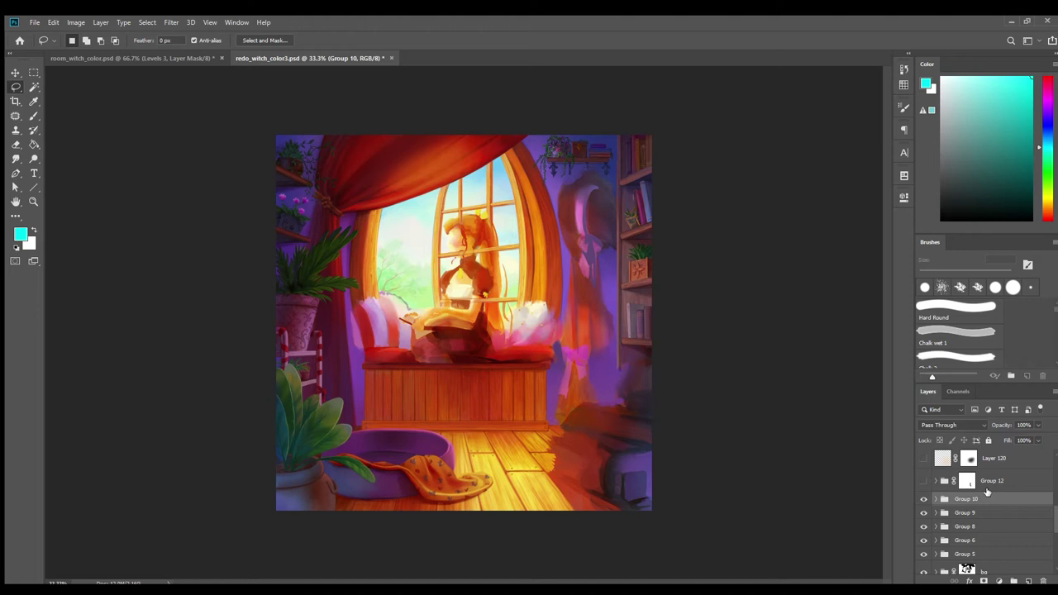
pyautogui.click(998, 486)
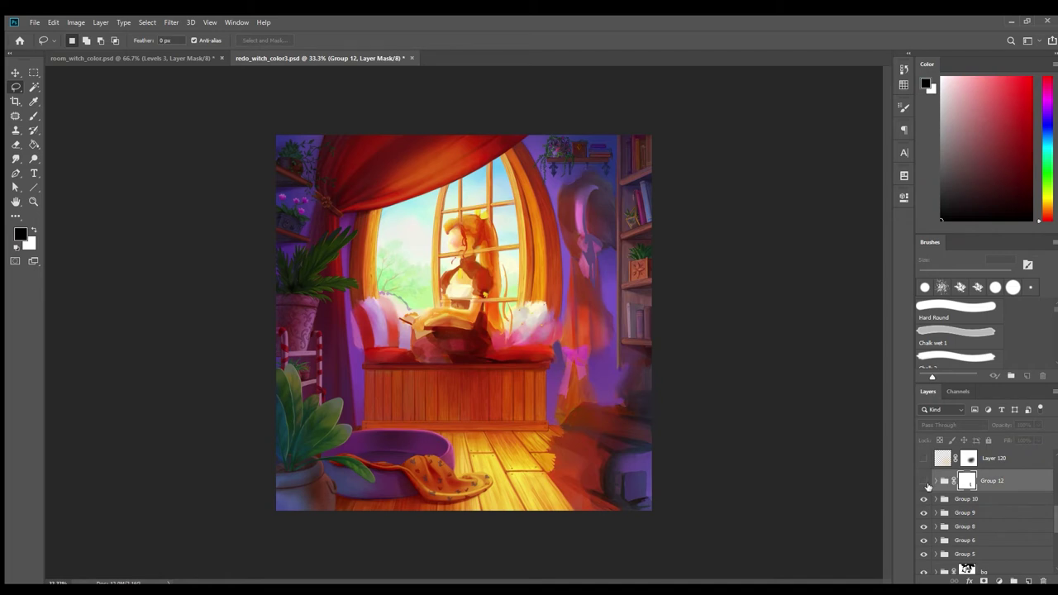
pyautogui.click(924, 482)
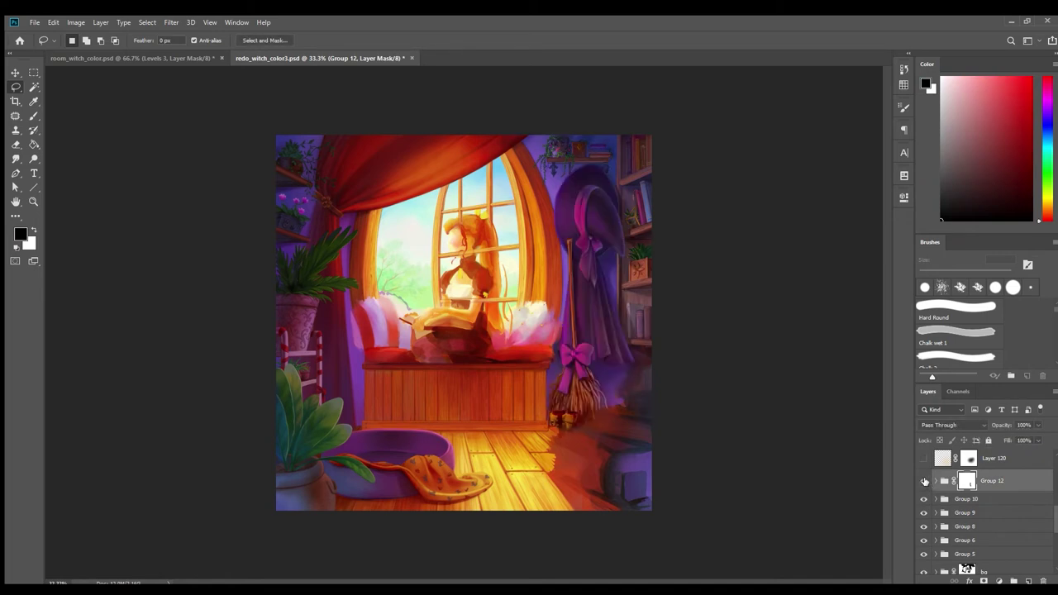
# - Show Layer 120 and Group 17 above Group 12, with Group 17 selected
pyautogui.scroll(2, 924, 481)
pyautogui.click(924, 513)
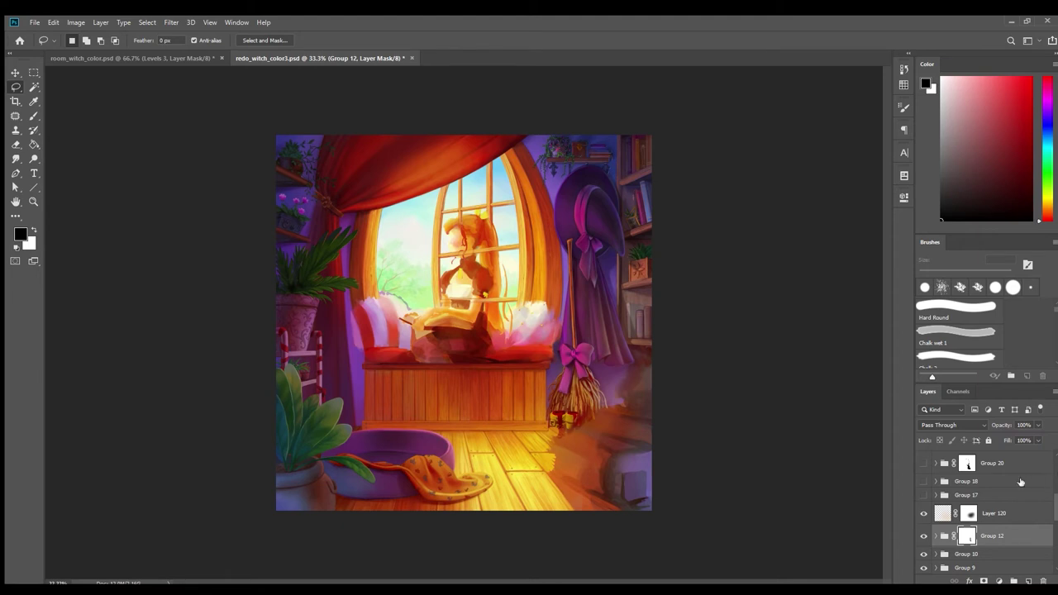
pyautogui.click(986, 495)
pyautogui.click(922, 494)
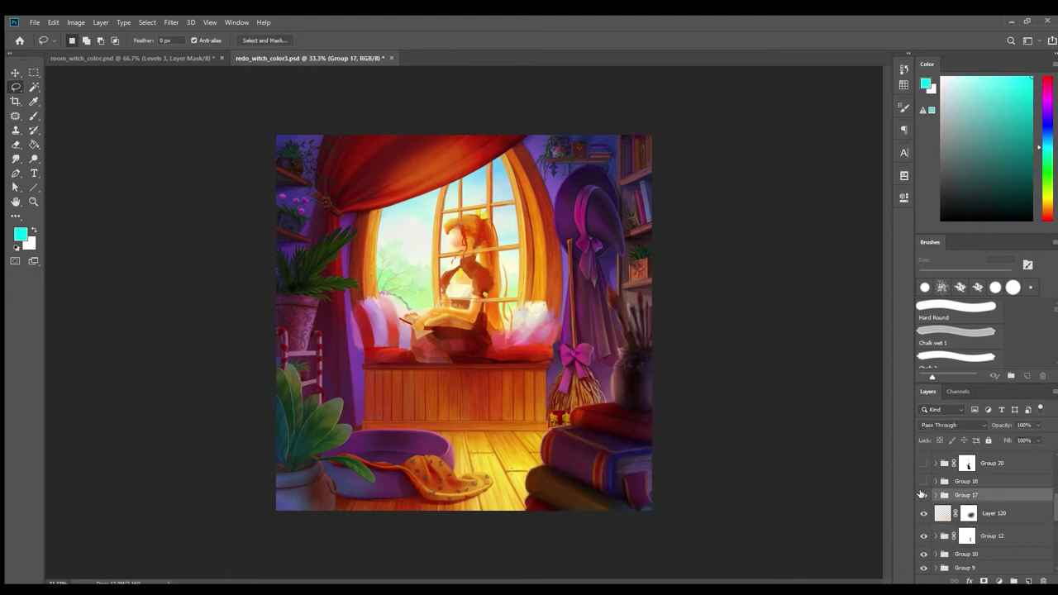
# - Show Groups 18, 20, 23 and 24 to preview the cat, cushions and witch
pyautogui.scroll(1, 922, 496)
pyautogui.click(923, 501)
pyautogui.scroll(1, 942, 508)
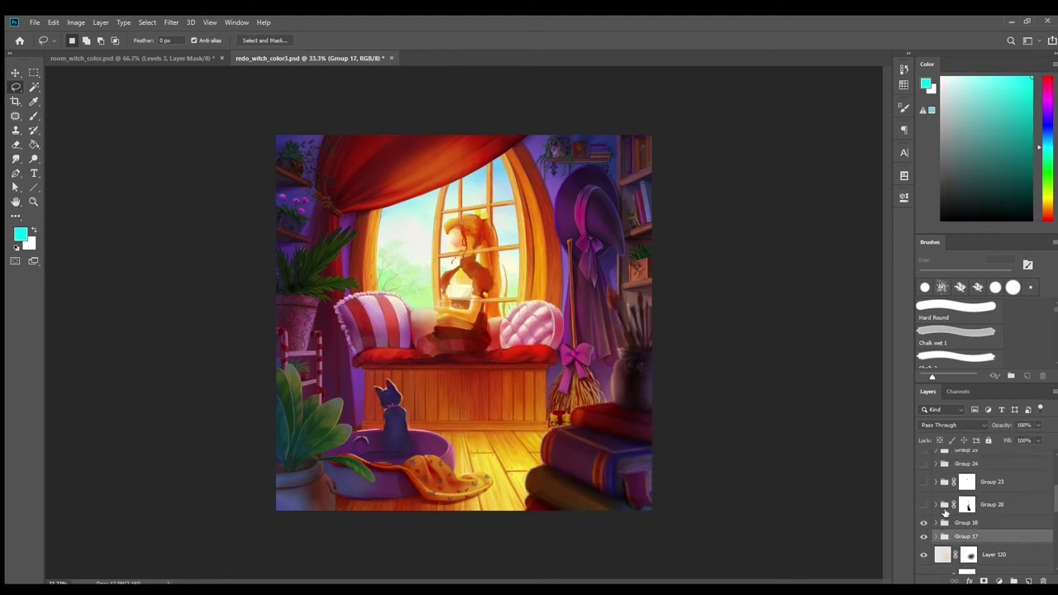
pyautogui.click(923, 504)
pyautogui.click(923, 482)
pyautogui.scroll(1, 923, 487)
pyautogui.click(924, 492)
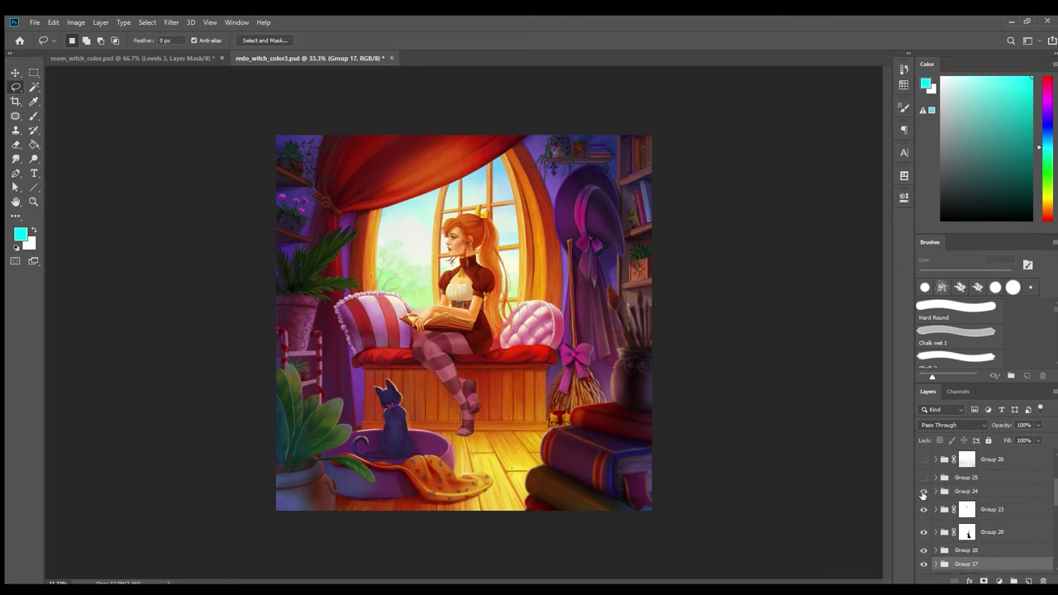
# - Hide Groups 24, 23, 20 and 18 again
pyautogui.click(923, 493)
pyautogui.click(924, 509)
pyautogui.click(923, 531)
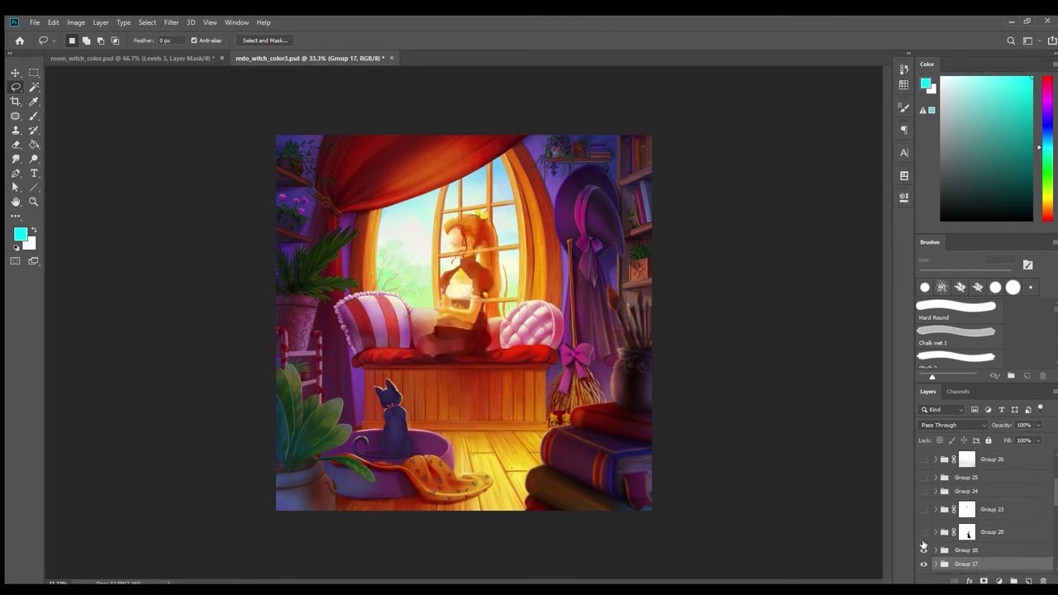
pyautogui.click(924, 550)
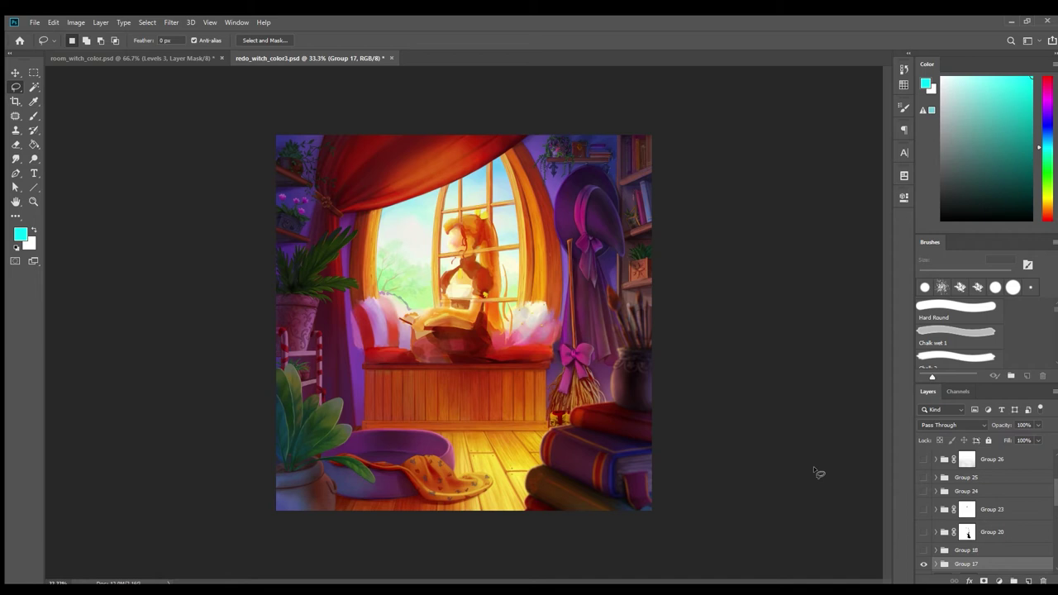
# - Preview the cushions, cat and witch in Groups 18 and 20, hide both groups, and select Group 17
pyautogui.click(923, 549)
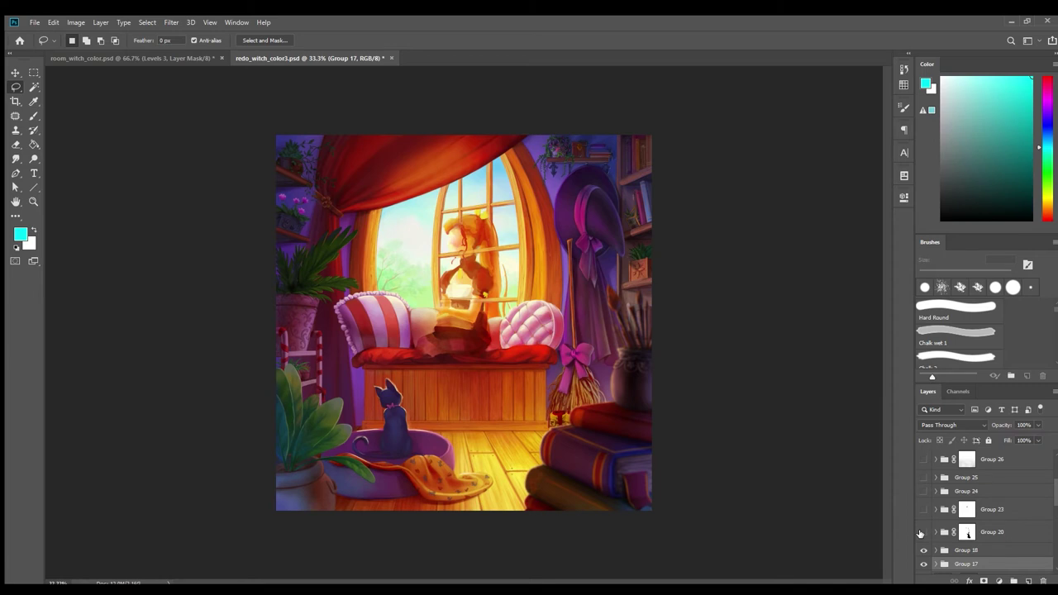
pyautogui.click(923, 531)
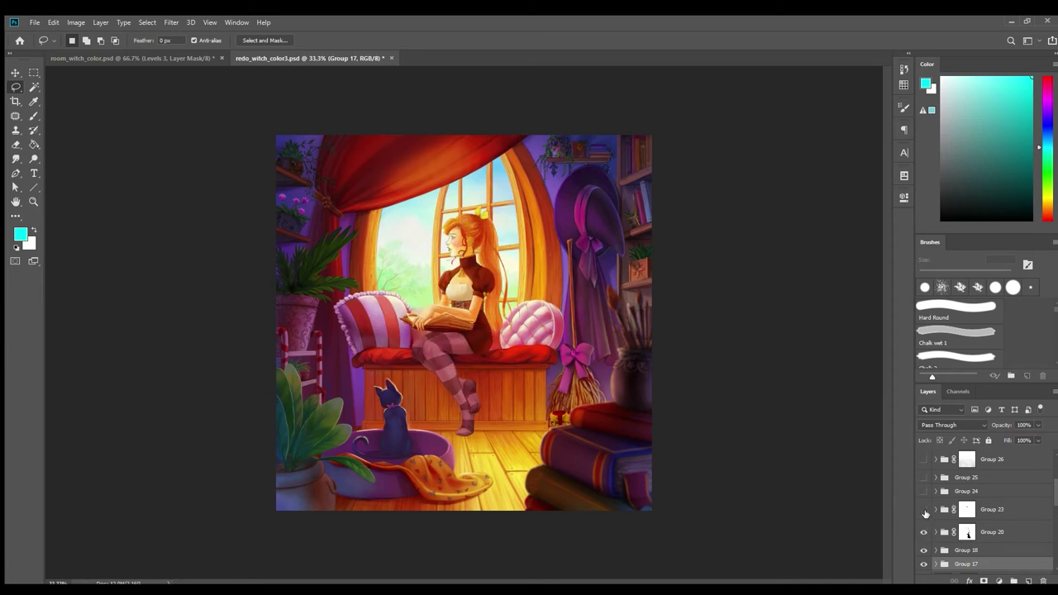
pyautogui.click(1002, 534)
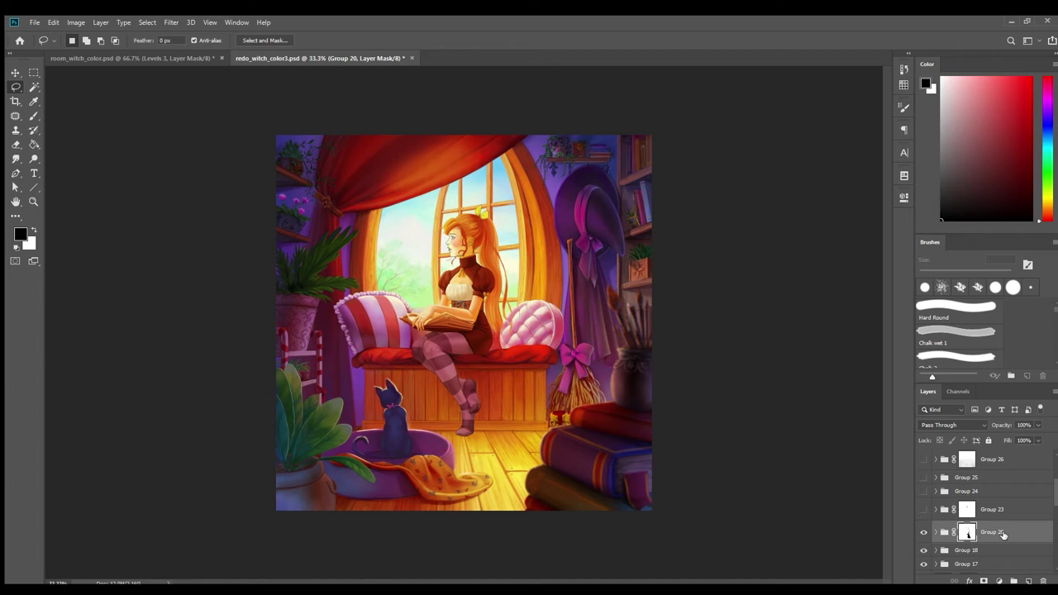
pyautogui.click(923, 531)
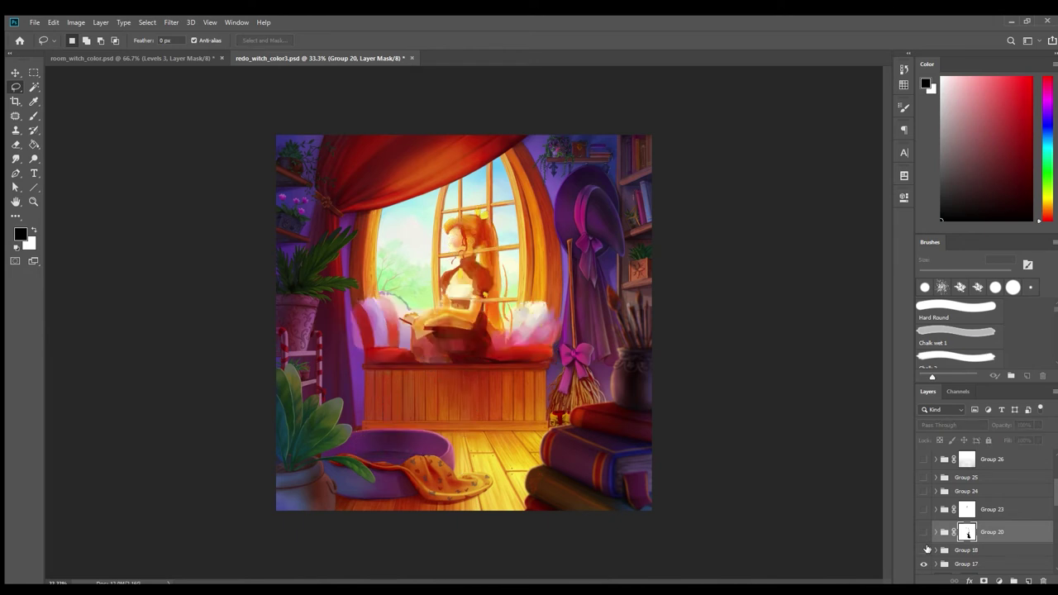
pyautogui.scroll(-1, 950, 547)
pyautogui.click(975, 537)
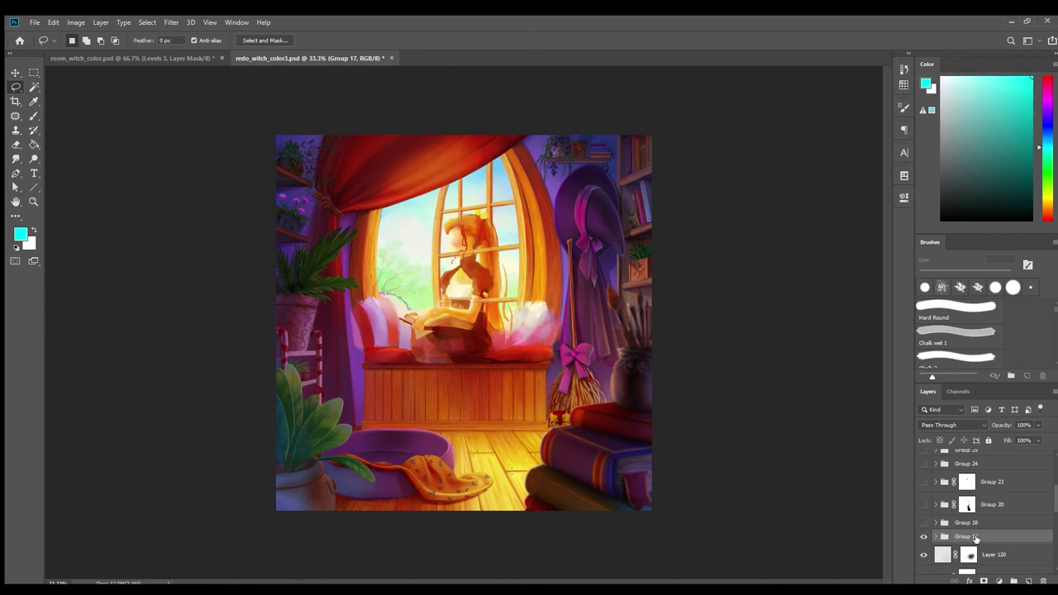
# - Select Group 18, compare the painting with and without it, and leave it shown
pyautogui.click(987, 524)
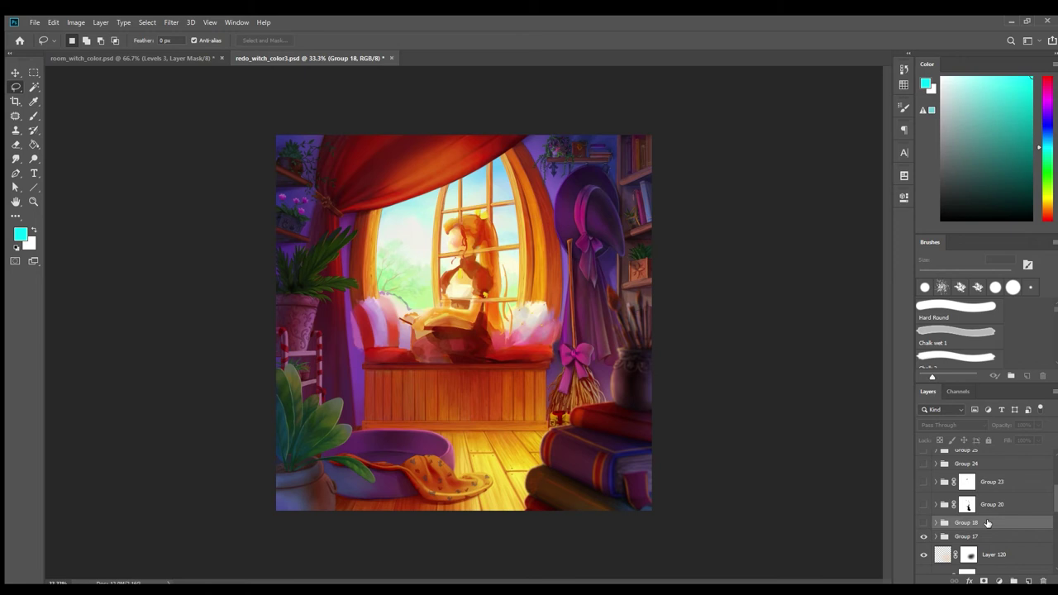
pyautogui.click(924, 522)
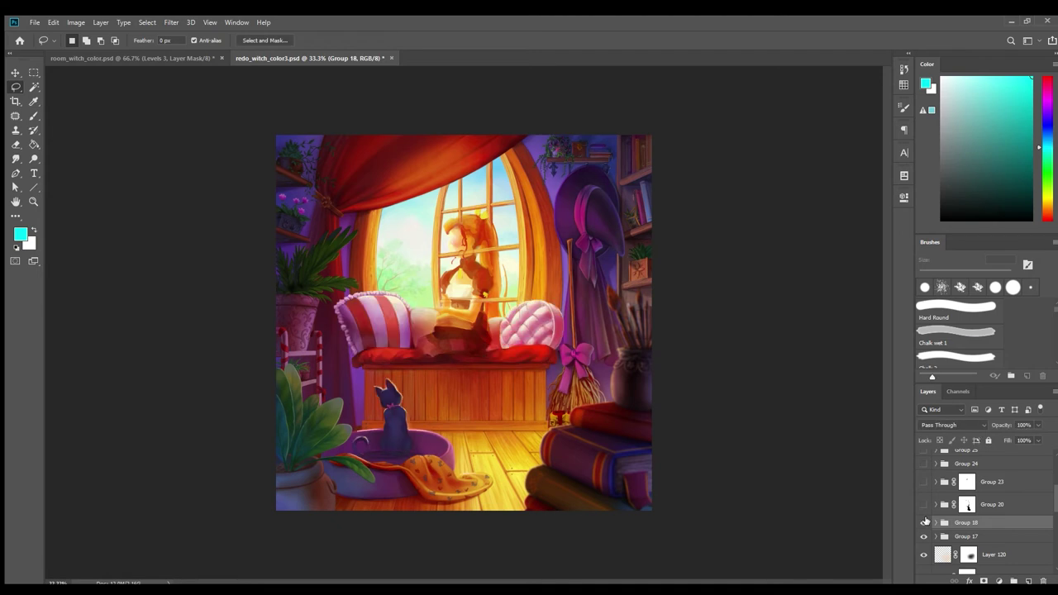
pyautogui.click(924, 522)
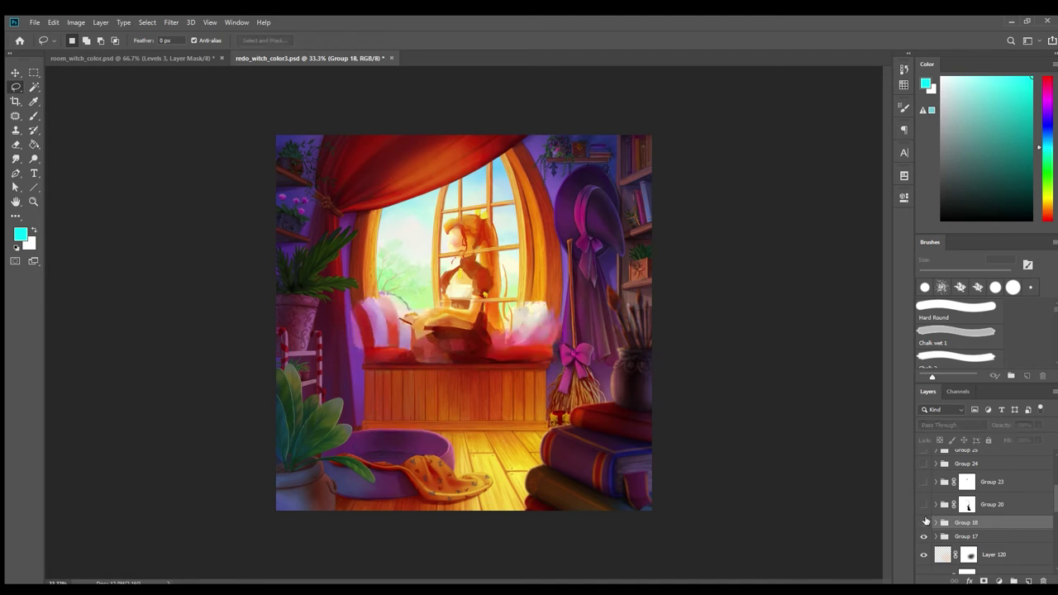
pyautogui.click(924, 523)
# - Show Groups 20, 23, 24 and 25 to build up the rendered witch
pyautogui.click(924, 504)
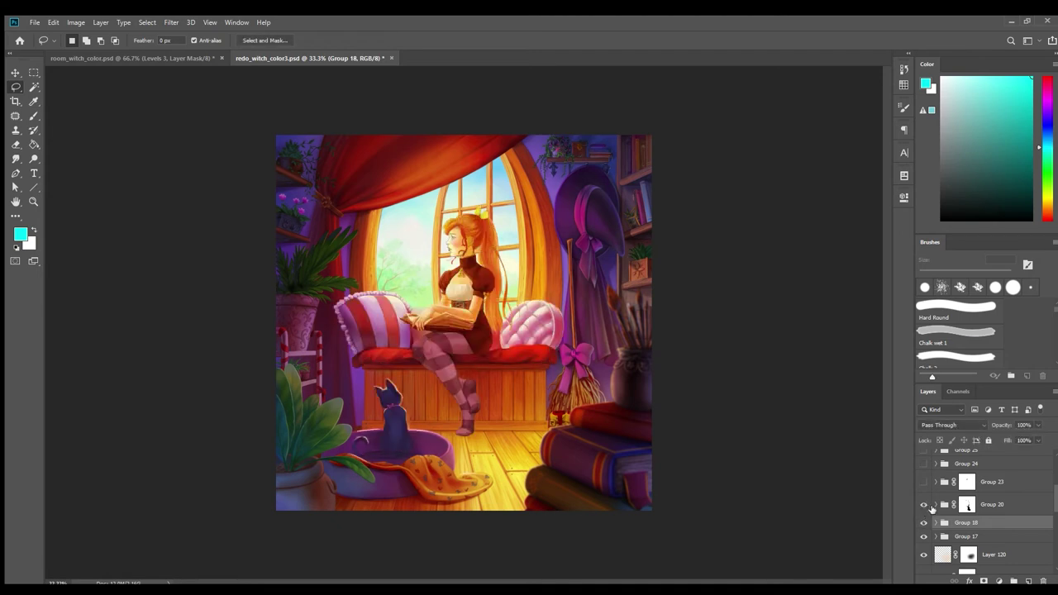
pyautogui.scroll(1, 932, 507)
pyautogui.click(924, 509)
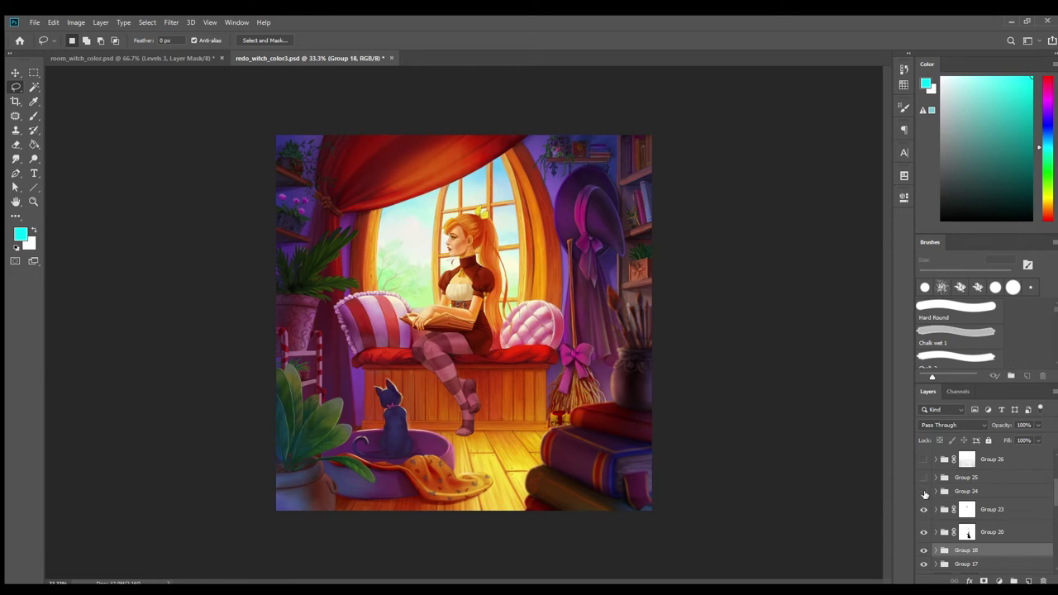
pyautogui.click(924, 493)
pyautogui.click(924, 478)
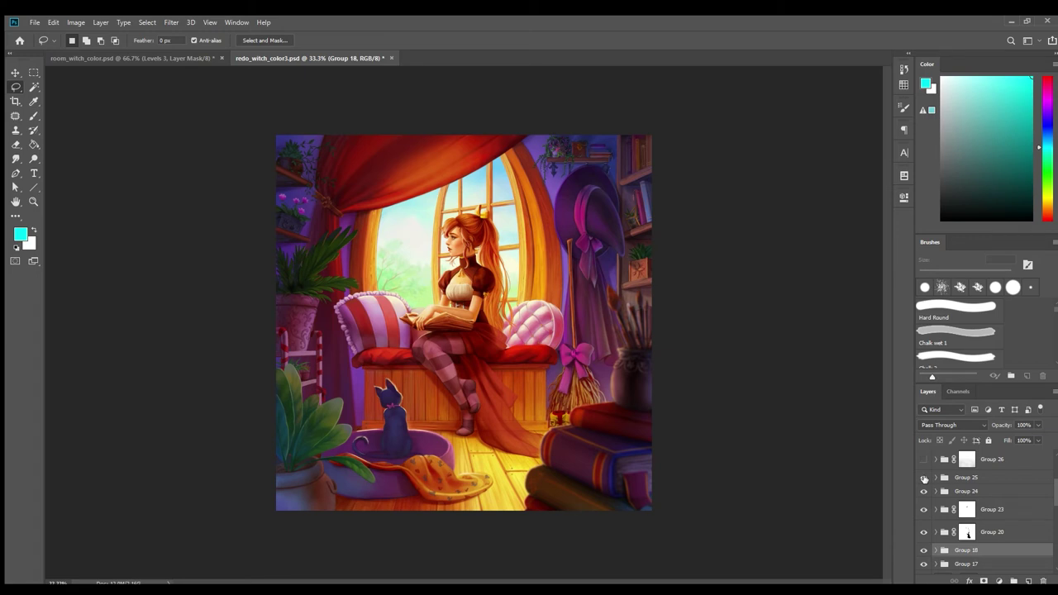
# - Preview the painting with Group 26 shown, hide it again, and select Group 25
pyautogui.scroll(1, 924, 478)
pyautogui.click(925, 474)
pyautogui.click(925, 474)
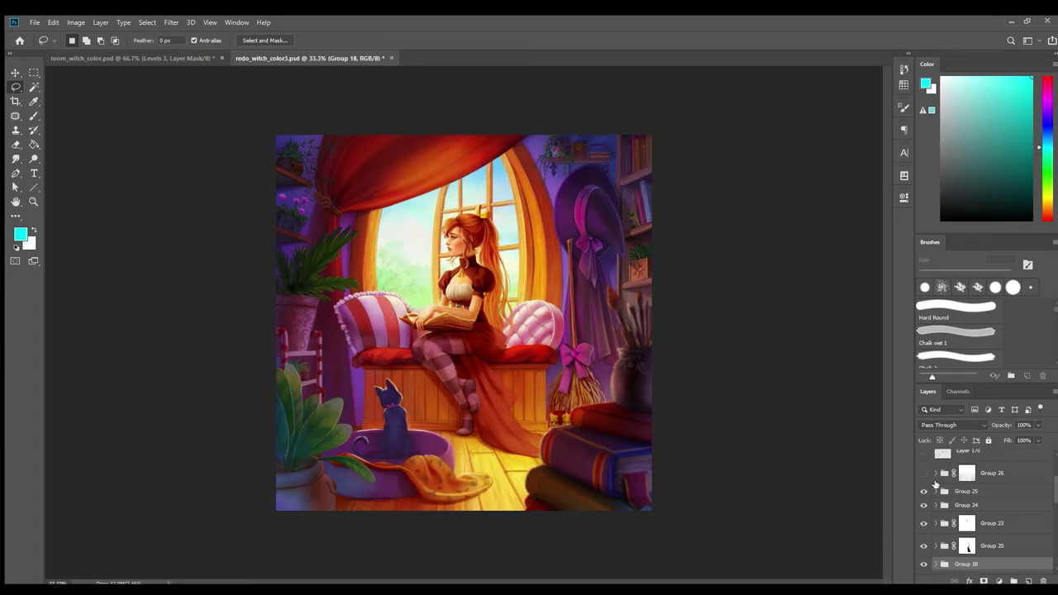
pyautogui.click(984, 491)
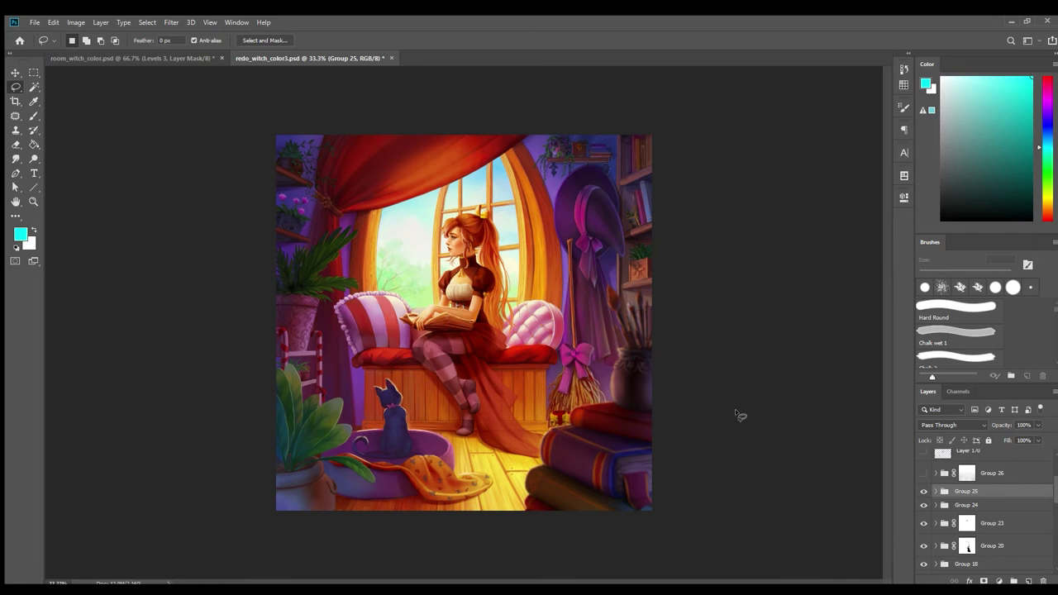
# - Switch to the room_witch_color.psd document to view the three colour studies
pyautogui.click(205, 59)
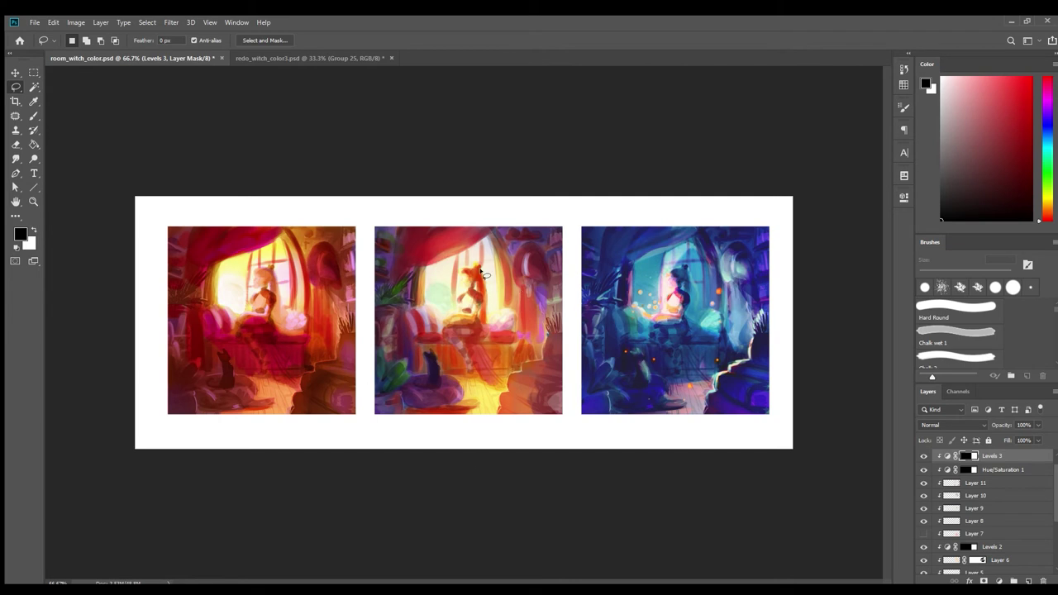
# - Return to redo_witch_color3.psd, show Layer 195 for a greyscale value check, and compare it with the colour studies document
pyautogui.click(307, 58)
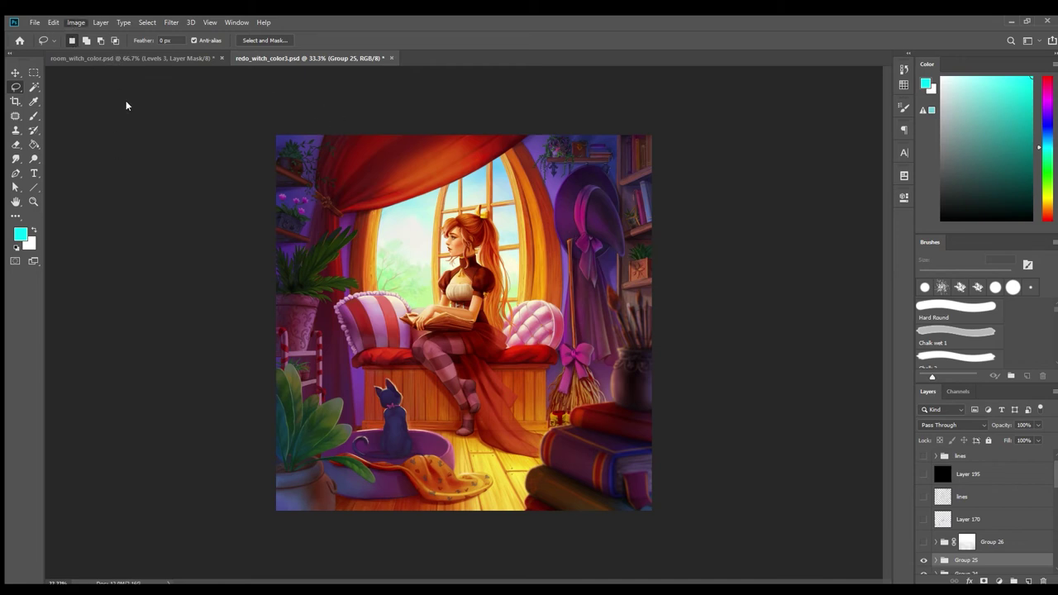
pyautogui.press('space')
pyautogui.click(923, 473)
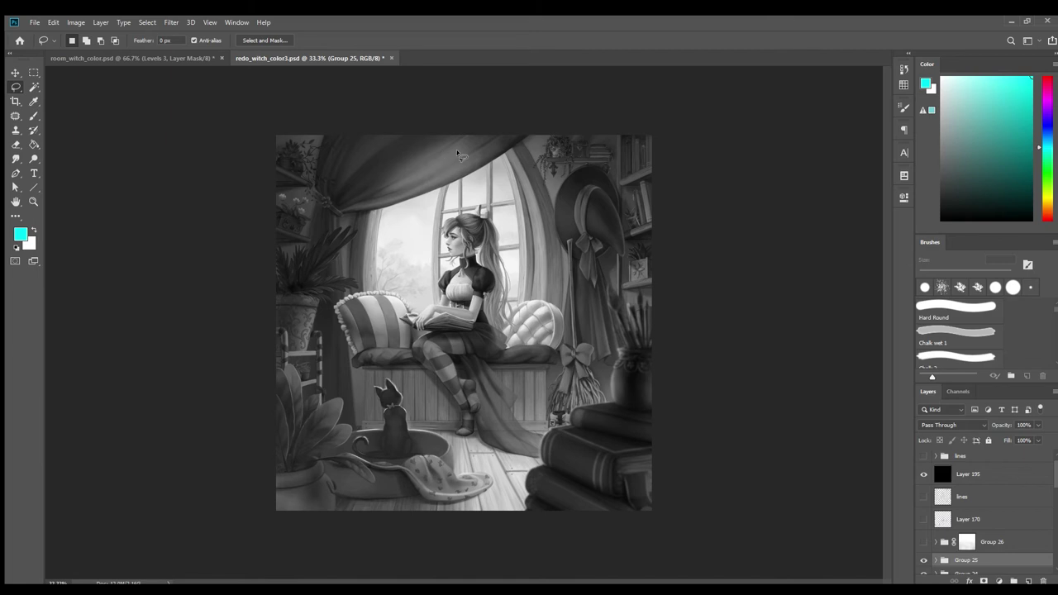
pyautogui.click(202, 58)
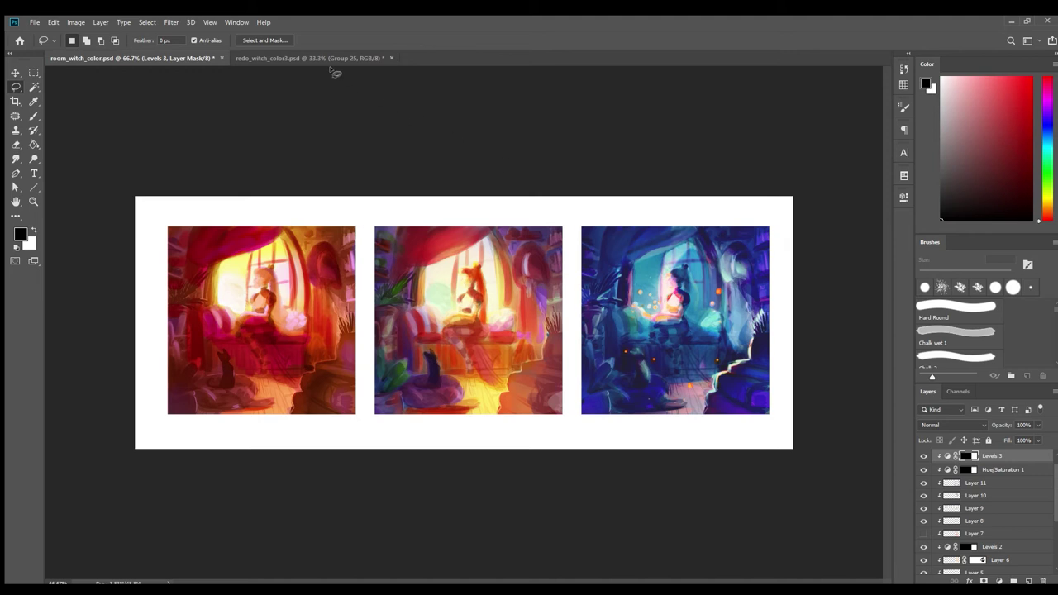
pyautogui.click(331, 60)
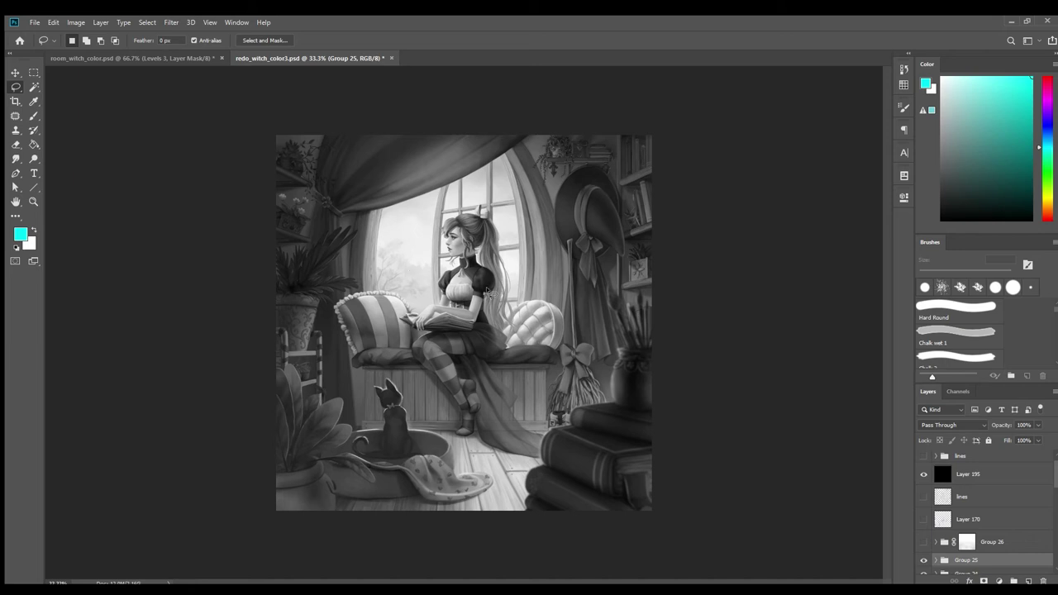
# - Expand and show Group 26, and hide its contents from Layer 198 down to Levels 5
pyautogui.click(936, 542)
pyautogui.scroll(-3, 972, 543)
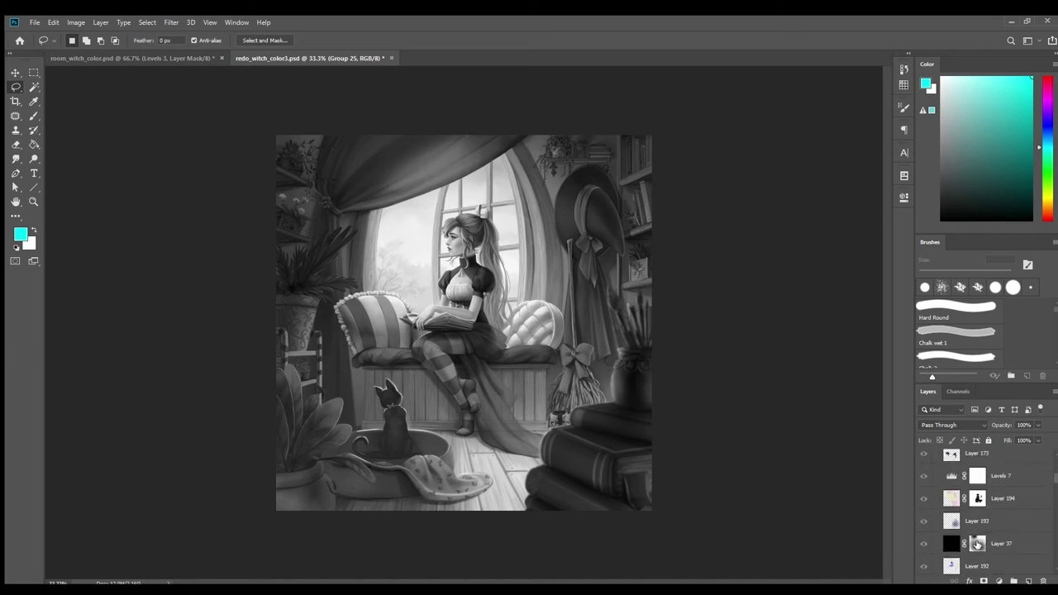
pyautogui.moveTo(924, 512); pyautogui.dragTo(923, 532)
pyautogui.click(923, 488)
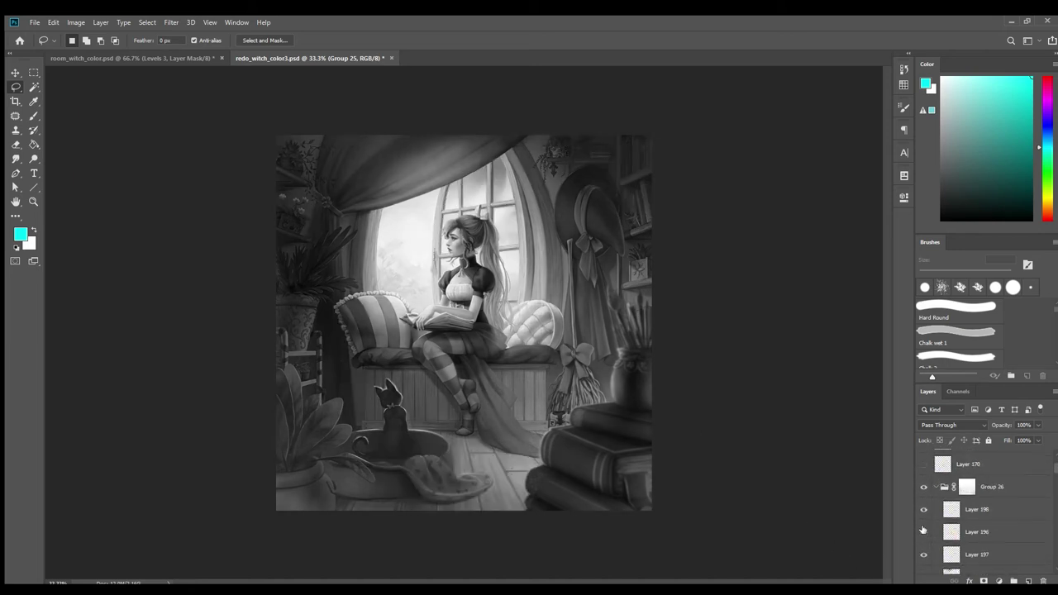
pyautogui.click(925, 539)
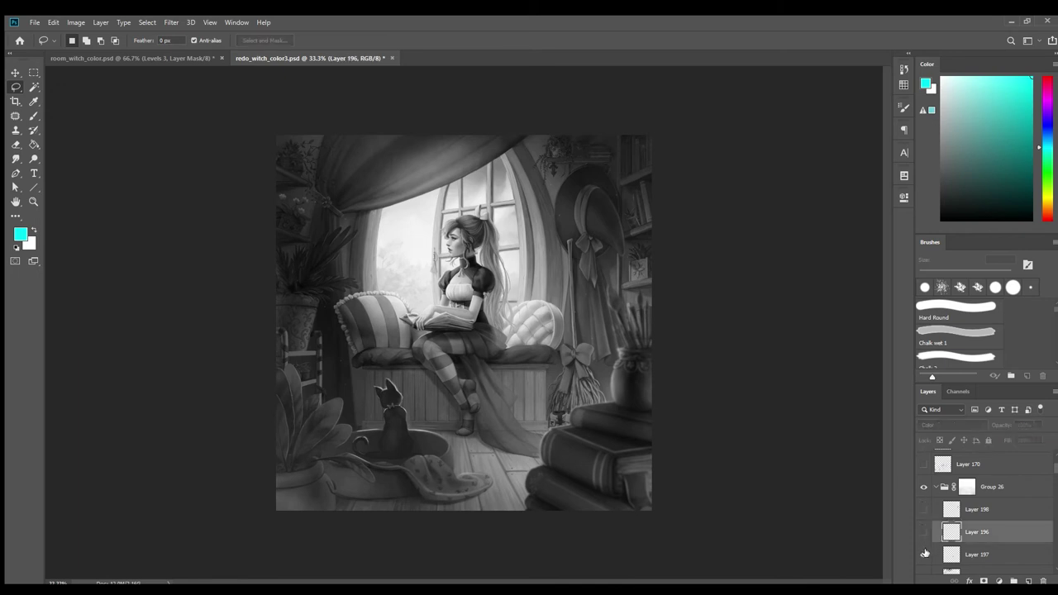
pyautogui.scroll(-4, 922, 512)
pyautogui.moveTo(922, 483); pyautogui.dragTo(925, 516)
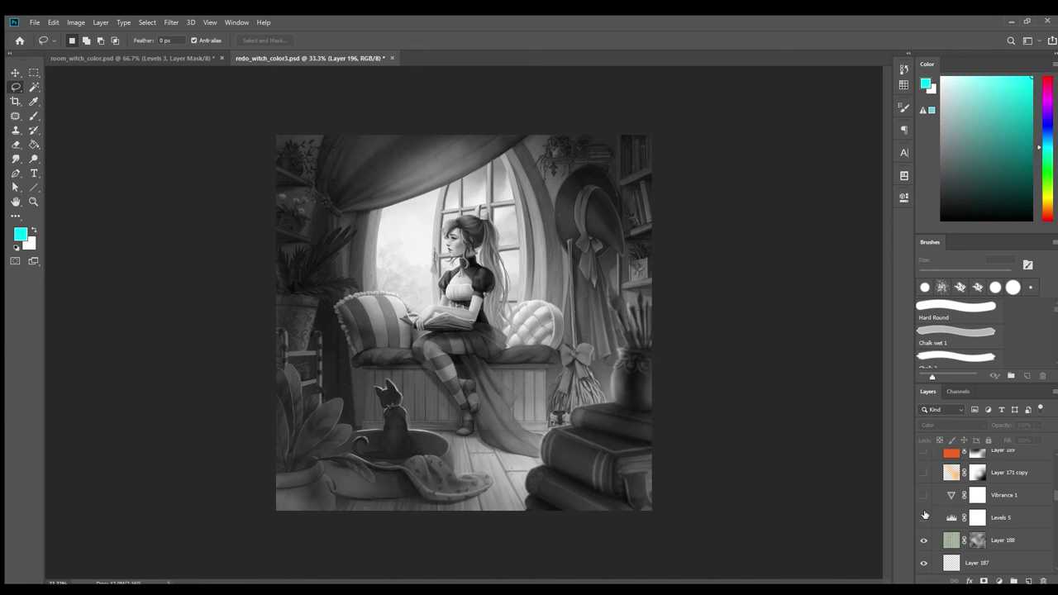
# - Hide Layers 188, 187, 186 and 185, Group 27 and Layer 183 inside Group 26
pyautogui.scroll(-1, 924, 517)
pyautogui.click(923, 513)
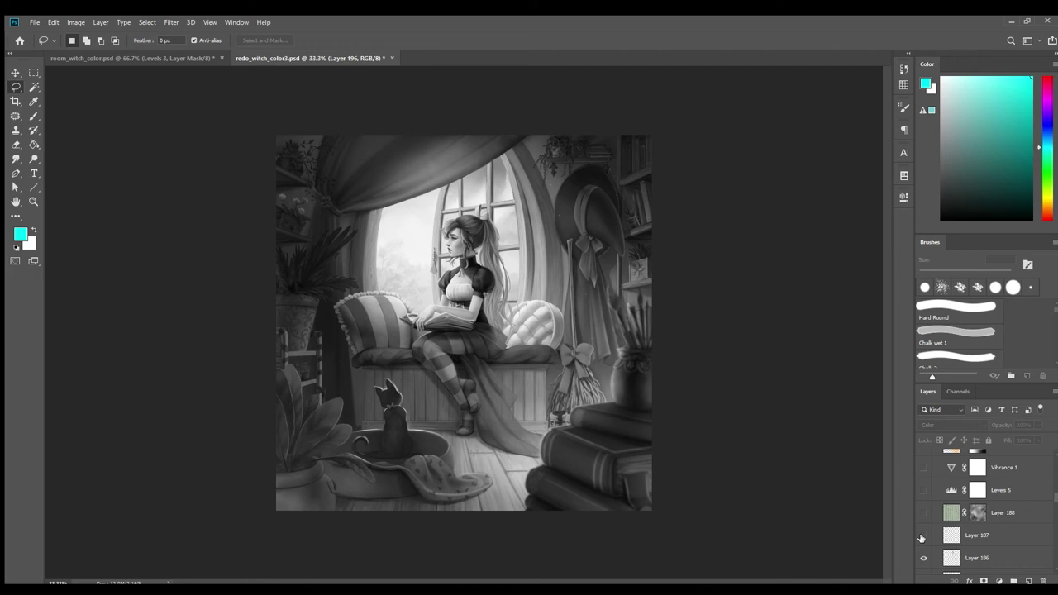
pyautogui.scroll(-1, 921, 537)
pyautogui.click(926, 531)
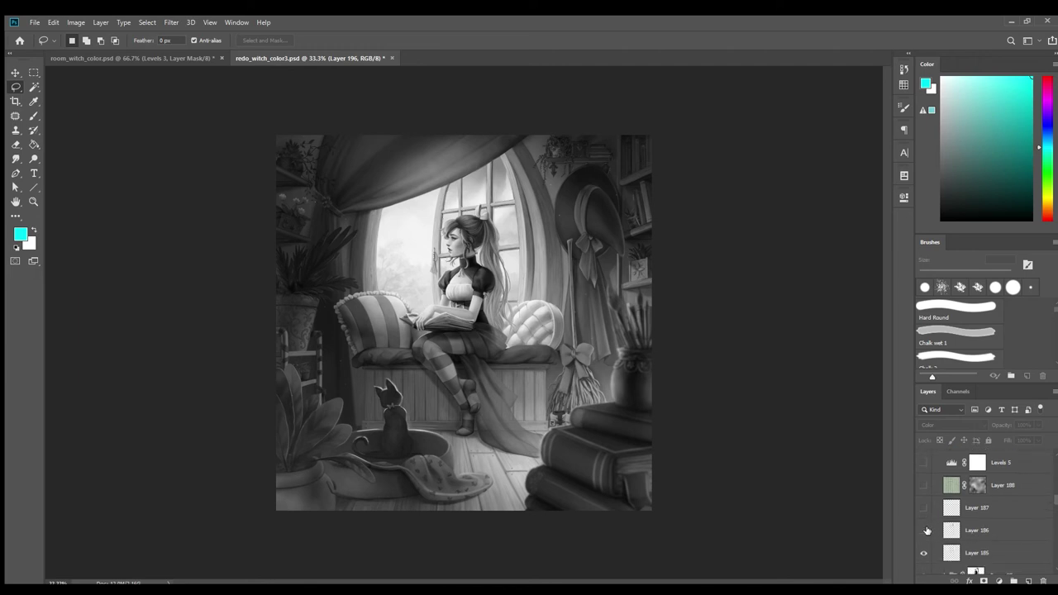
pyautogui.scroll(-2, 927, 531)
pyautogui.click(924, 513)
pyautogui.scroll(-2, 927, 534)
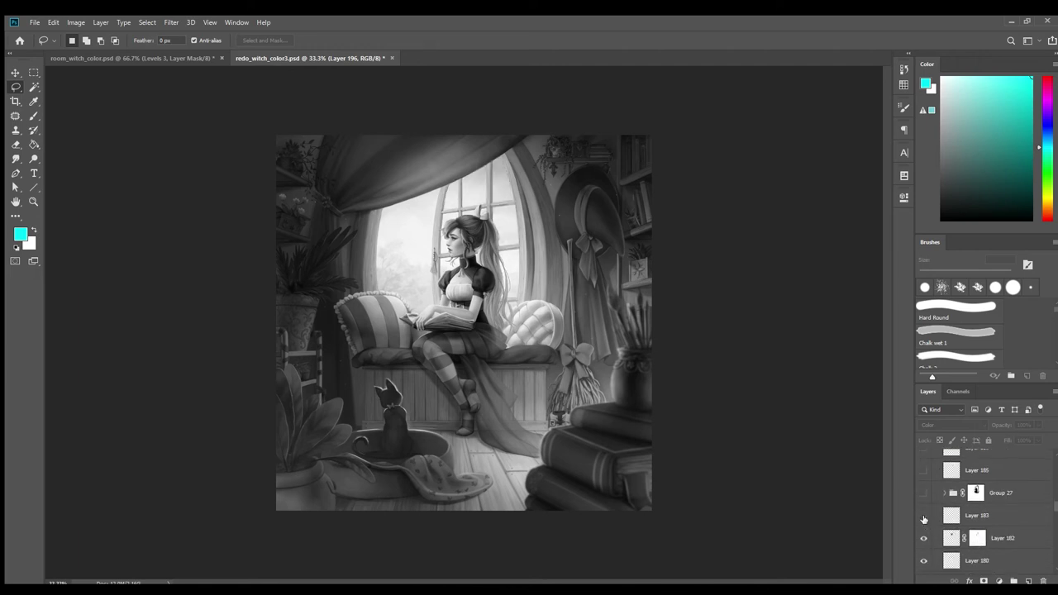
# - Hide Layers 182, 180, 181, 174 and 179 inside Group 26
pyautogui.click(925, 535)
pyautogui.scroll(-2, 924, 536)
pyautogui.click(924, 505)
pyautogui.click(924, 528)
pyautogui.click(924, 550)
pyautogui.scroll(-2, 924, 549)
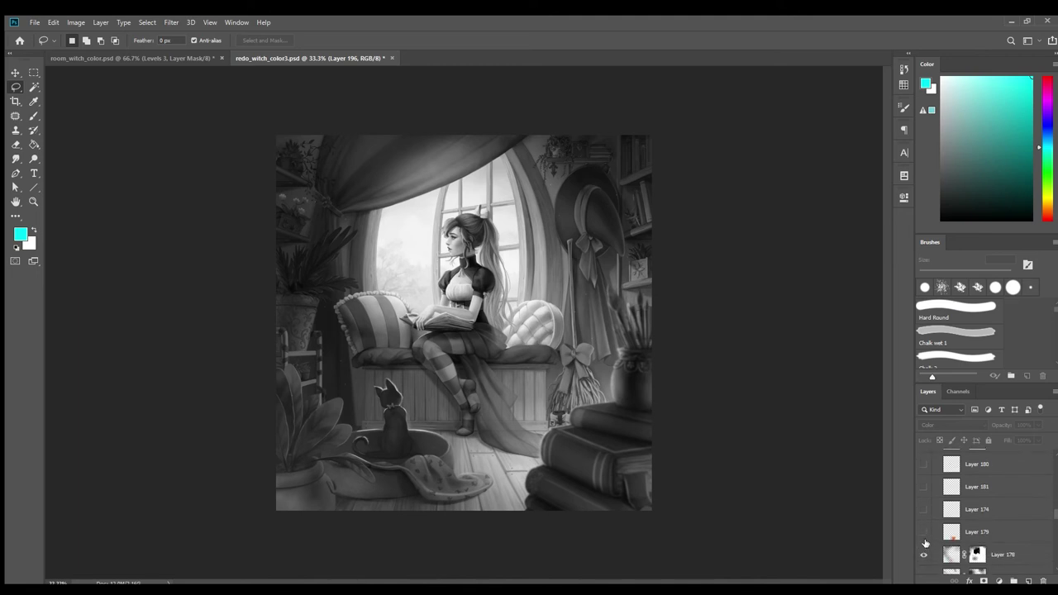
# - Delete Layer 179 from Group 26
pyautogui.scroll(-2, 924, 550)
pyautogui.click(973, 477)
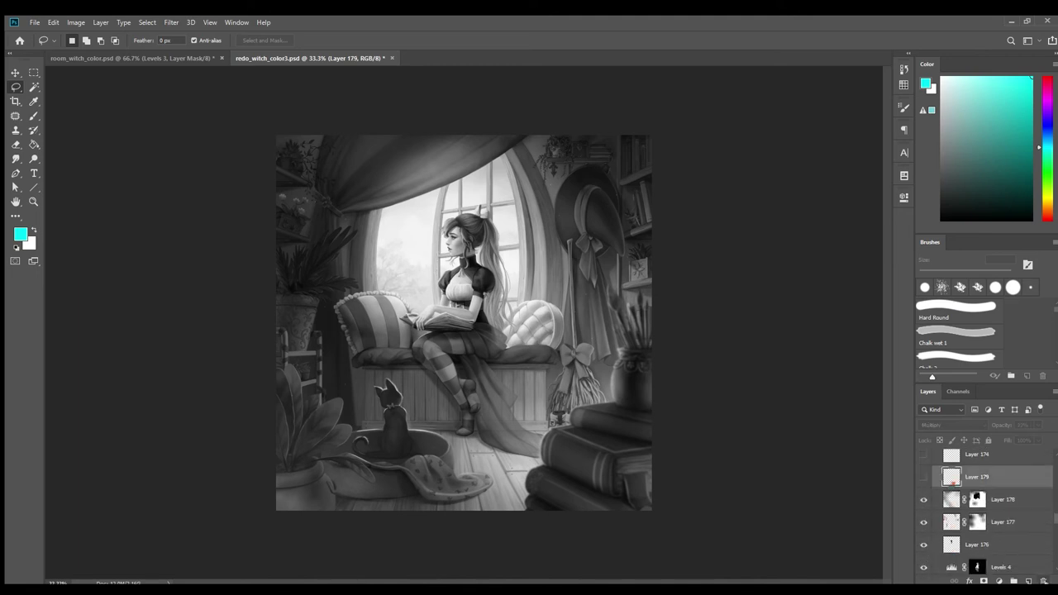
pyautogui.press('Delete')
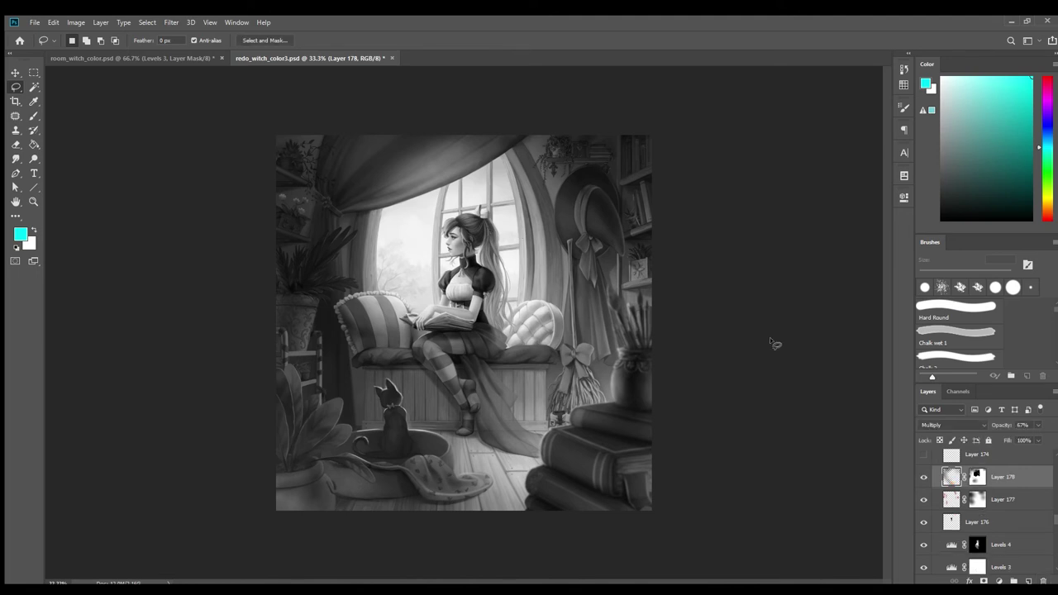
# - Hide the remaining contents of Group 26 from Layer 178 down to Levels 2
pyautogui.click(924, 477)
pyautogui.click(924, 499)
pyautogui.click(926, 521)
pyautogui.scroll(-4, 931, 520)
pyautogui.click(924, 493)
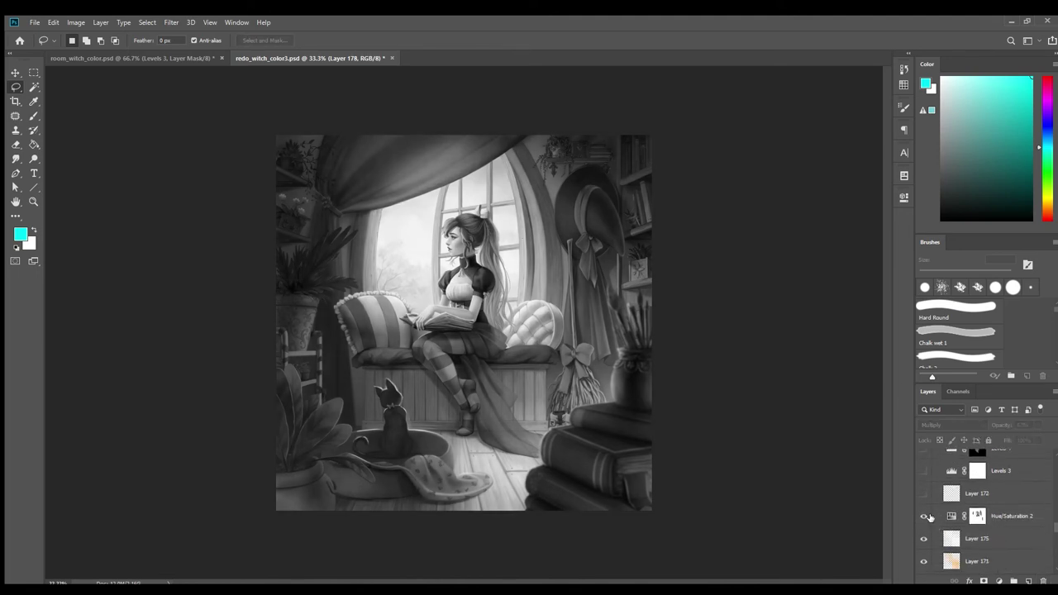
pyautogui.click(924, 538)
pyautogui.scroll(-4, 925, 508)
pyautogui.click(924, 500)
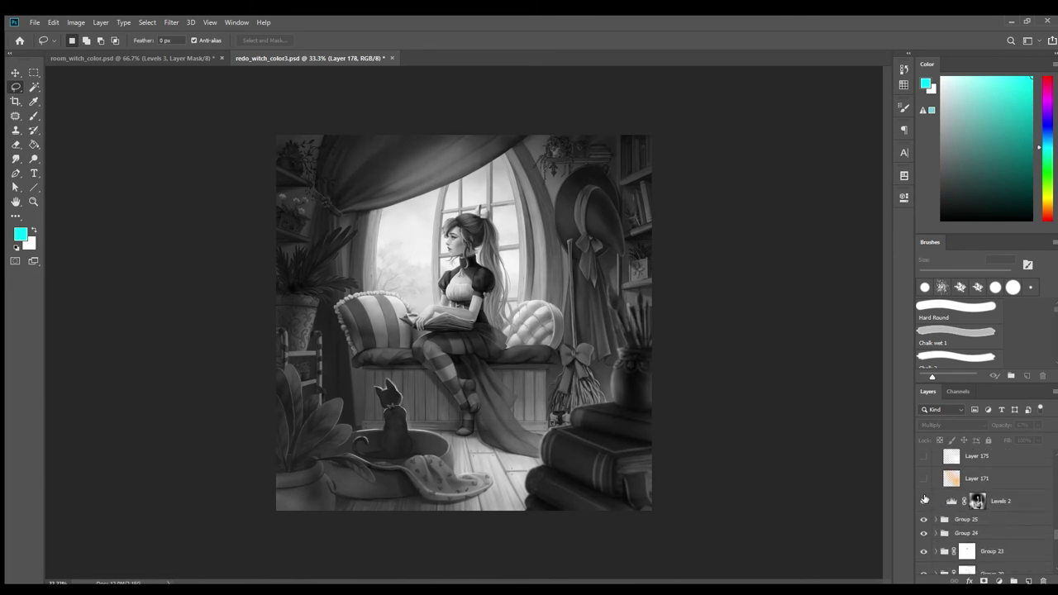
# - Hide Layer 195 above Group 26 to bring the painting back to colour
pyautogui.scroll(5, 978, 507)
pyautogui.scroll(8, 978, 507)
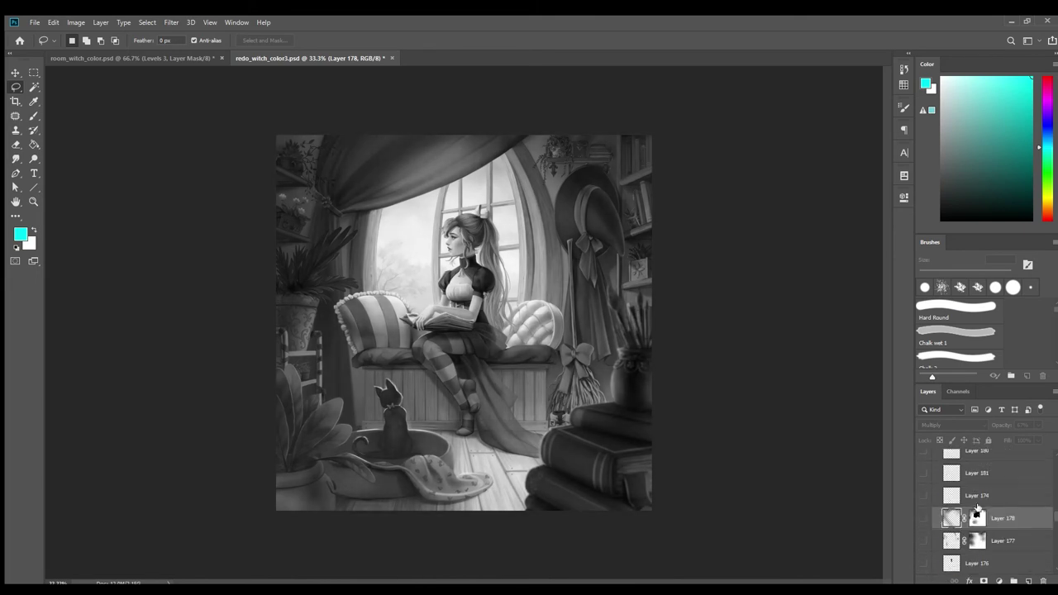
pyautogui.scroll(8, 977, 506)
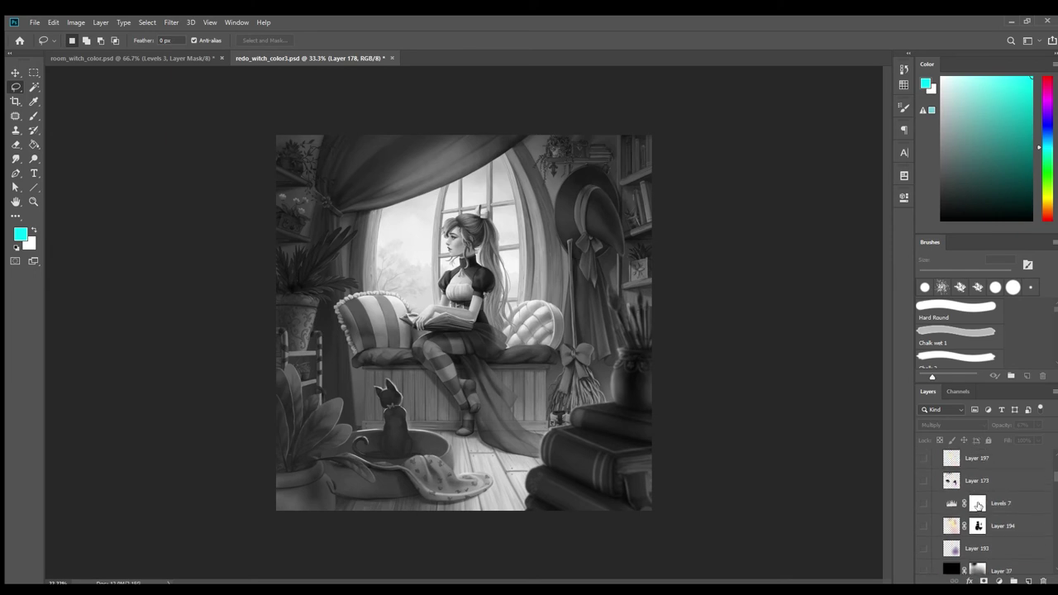
pyautogui.click(923, 488)
# - Select the Levels 2 adjustment at the base of Group 26 and show it
pyautogui.scroll(-8, 992, 496)
pyautogui.scroll(-10, 994, 496)
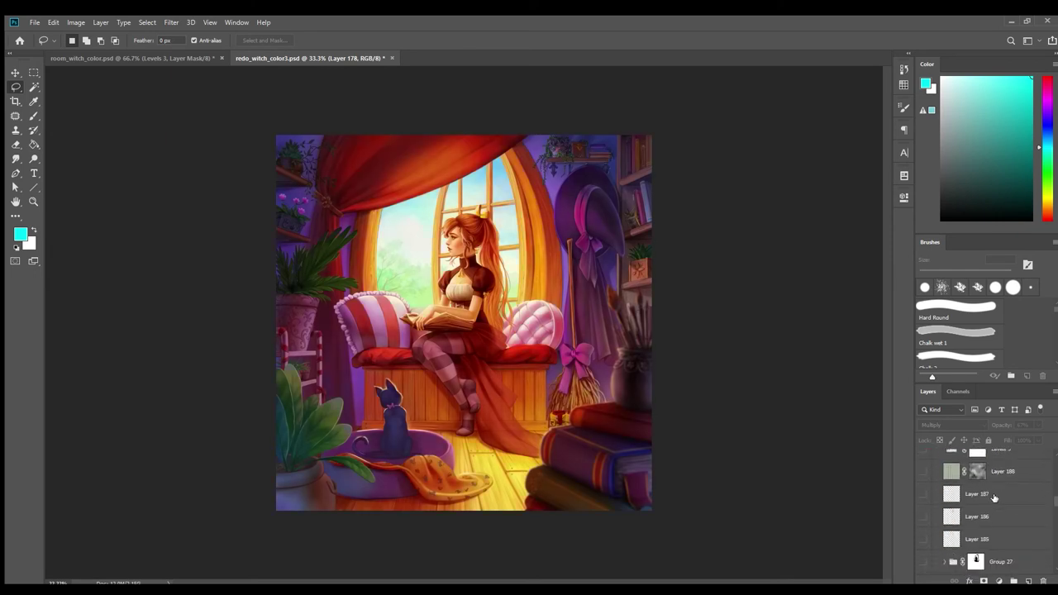
pyautogui.scroll(-6, 996, 504)
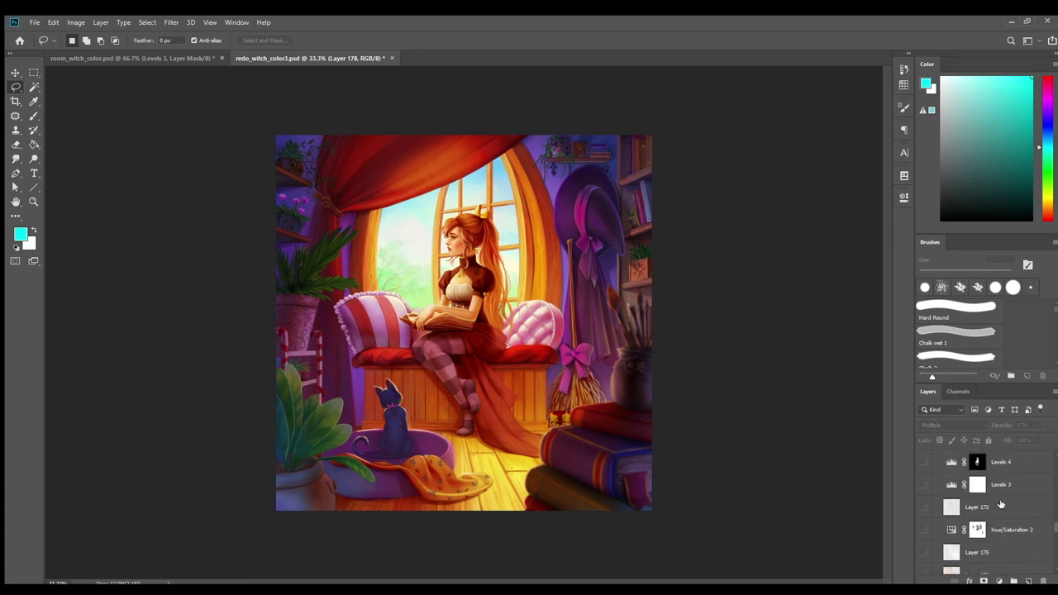
pyautogui.click(935, 514)
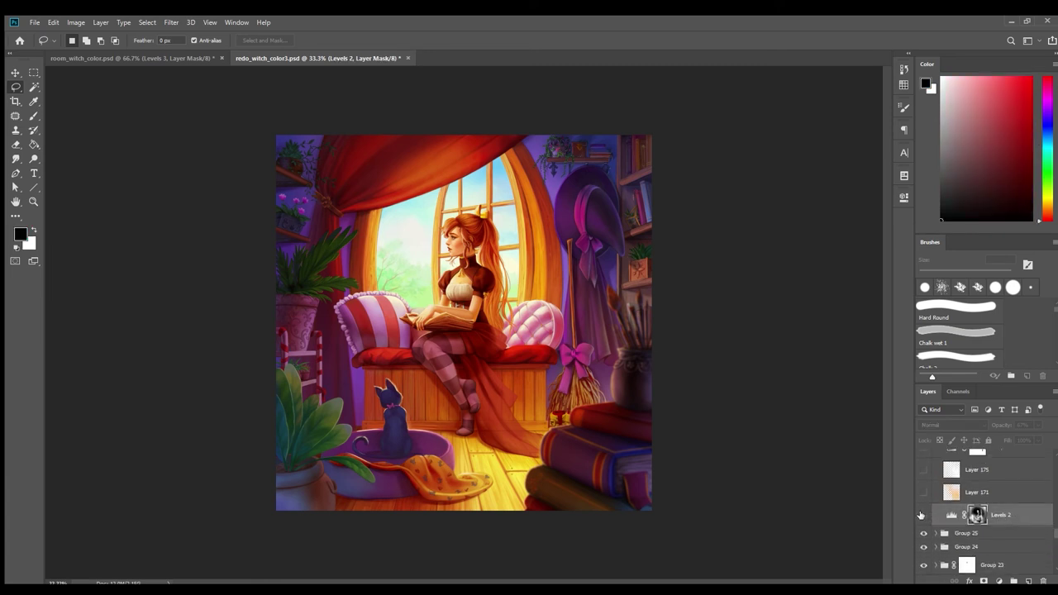
pyautogui.click(922, 514)
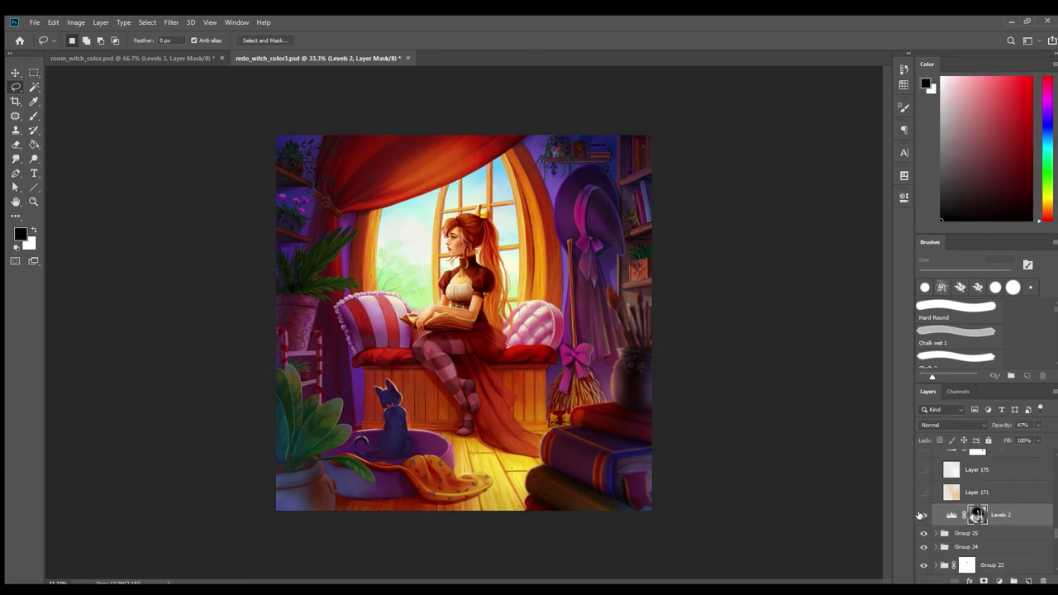
# - Show Layer 171, Layer 175, Hue/Saturation 2 and Layer 172 in Group 26
pyautogui.click(924, 492)
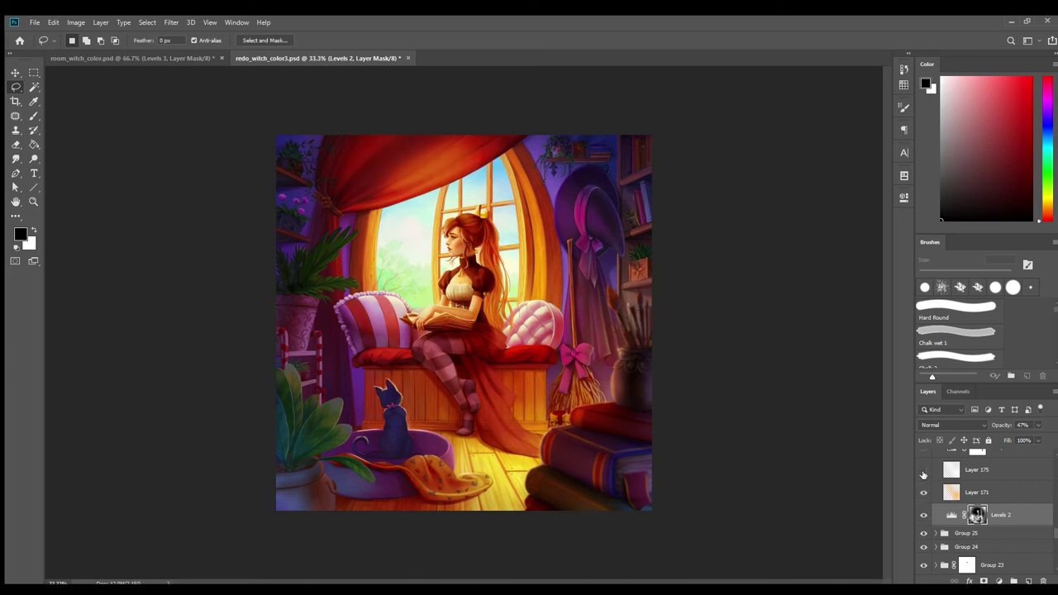
pyautogui.click(923, 470)
pyautogui.scroll(3, 924, 488)
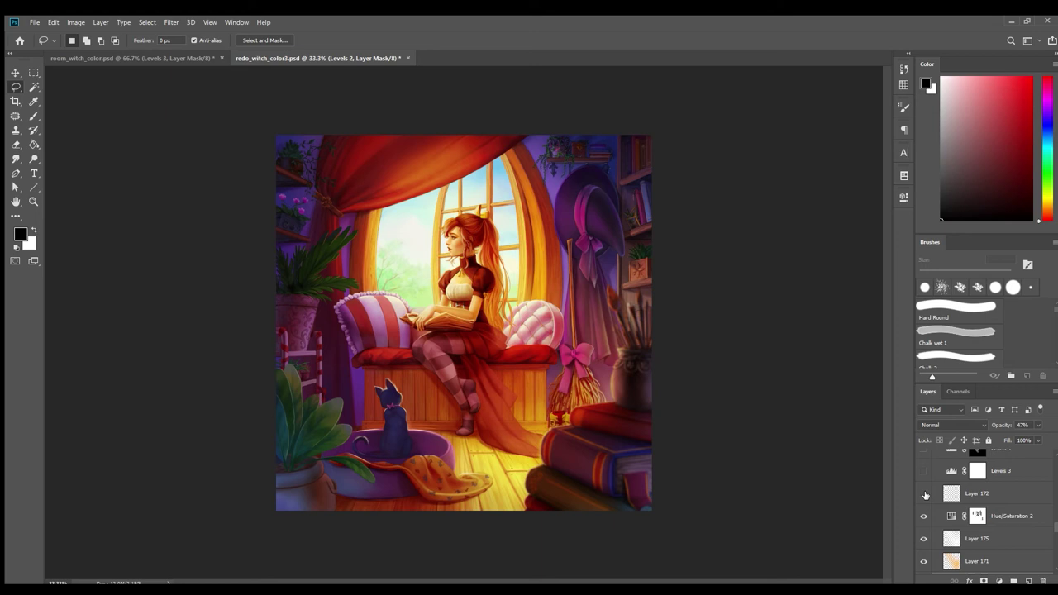
pyautogui.scroll(1, 925, 494)
pyautogui.scroll(2, 925, 508)
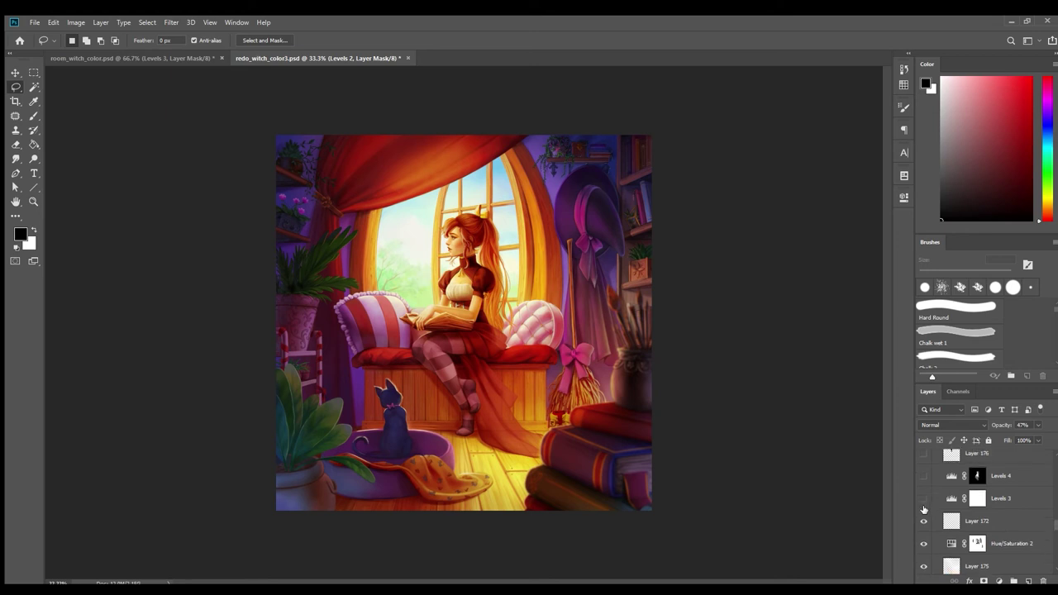
# - Show Levels 3 and Levels 4, comparing the painting with and without Levels 4
pyautogui.click(923, 491)
pyautogui.scroll(1, 924, 496)
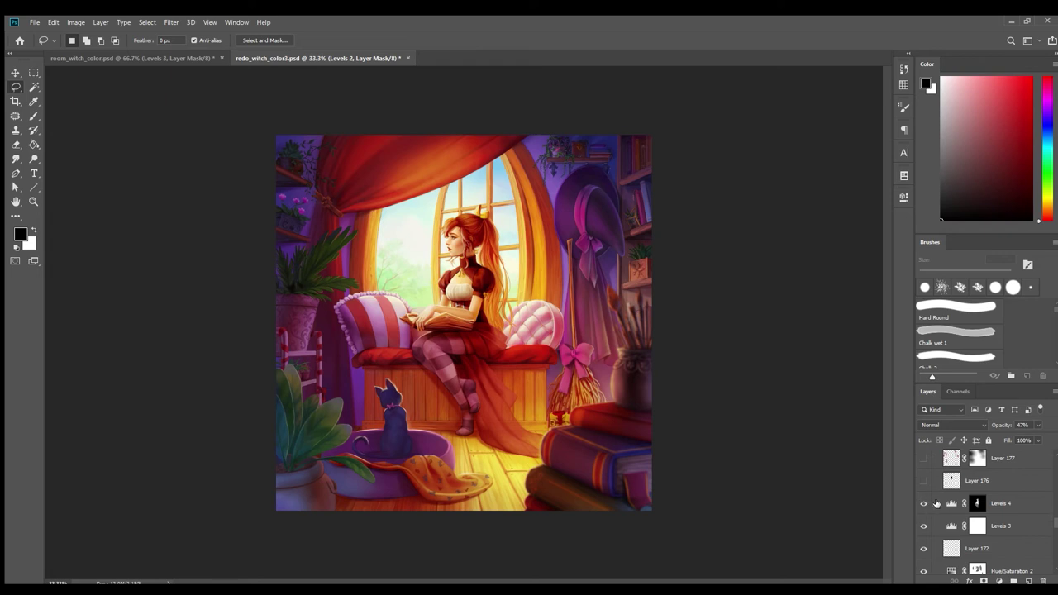
pyautogui.click(924, 502)
pyautogui.click(924, 502)
# - Show Layers 176, 177 and 178 in Group 26
pyautogui.scroll(2, 923, 517)
pyautogui.click(924, 522)
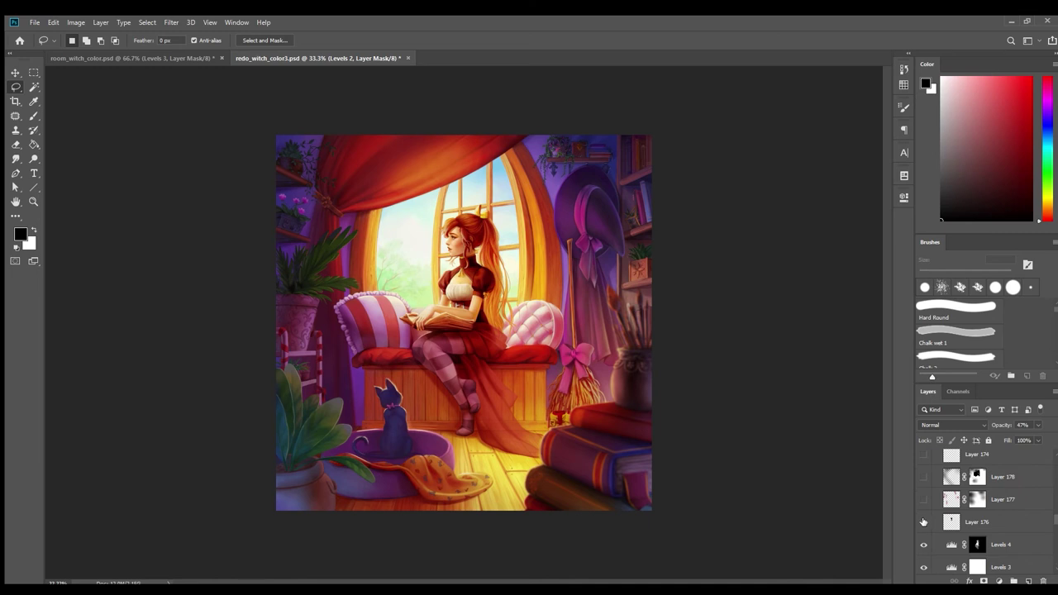
pyautogui.scroll(1, 927, 508)
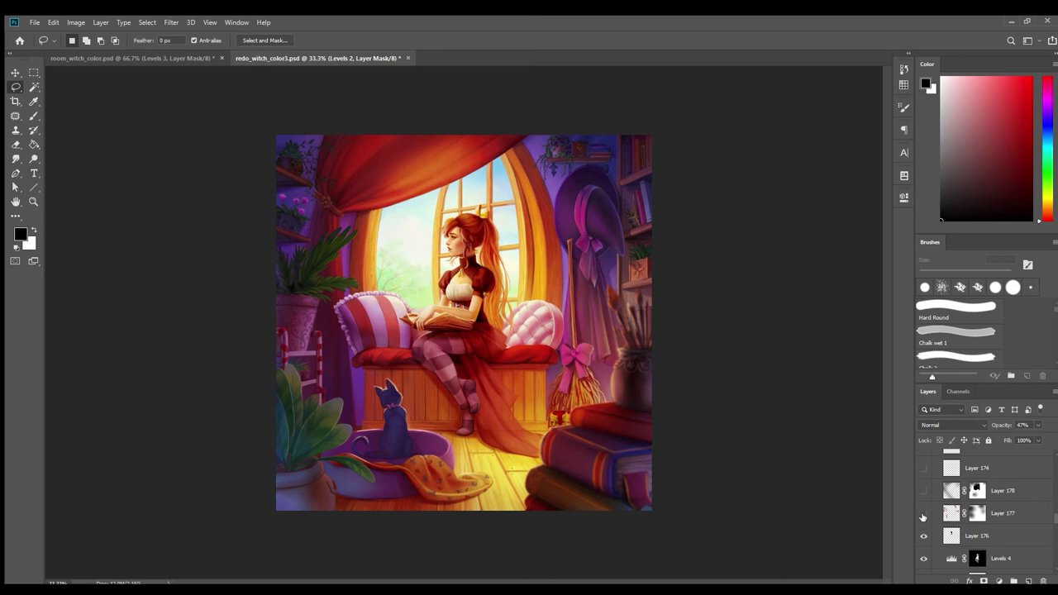
pyautogui.click(923, 513)
pyautogui.click(923, 491)
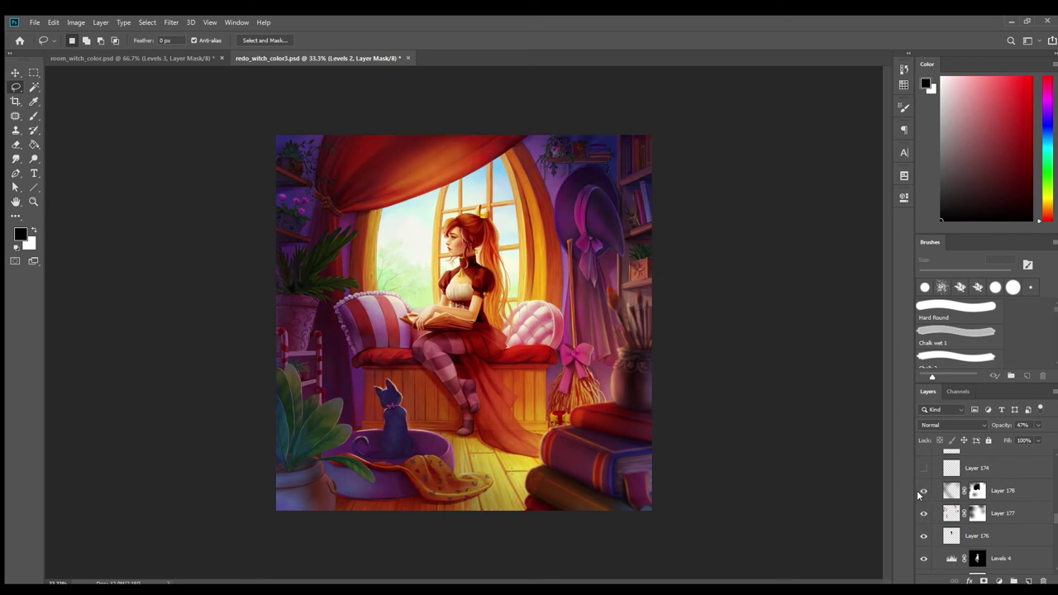
# - Show Layers 174, 181, 180 and 182 in Group 26
pyautogui.scroll(3, 929, 506)
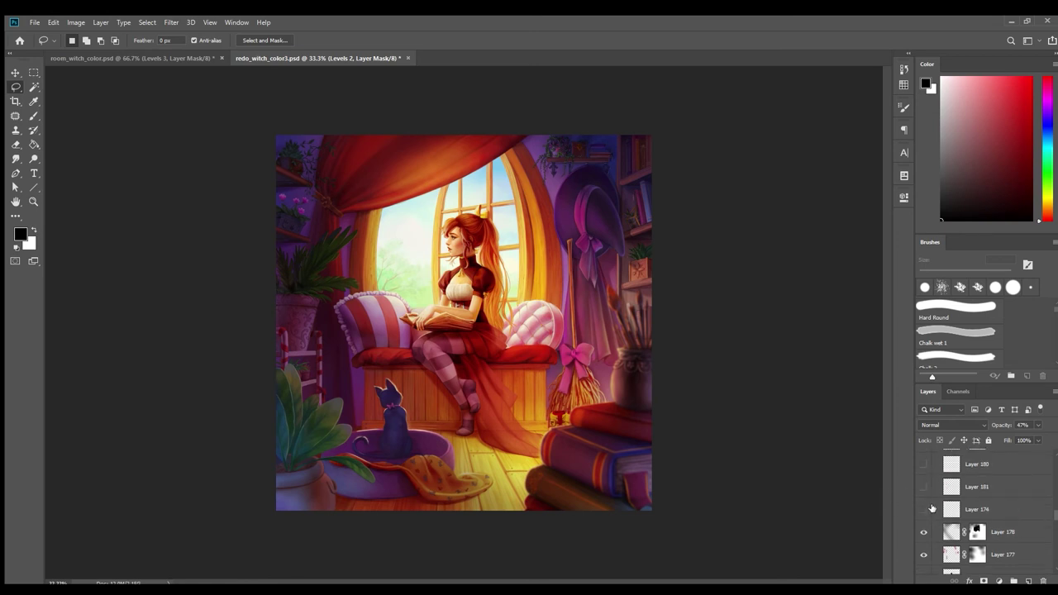
pyautogui.click(923, 487)
pyautogui.scroll(1, 921, 492)
pyautogui.click(923, 491)
pyautogui.click(923, 468)
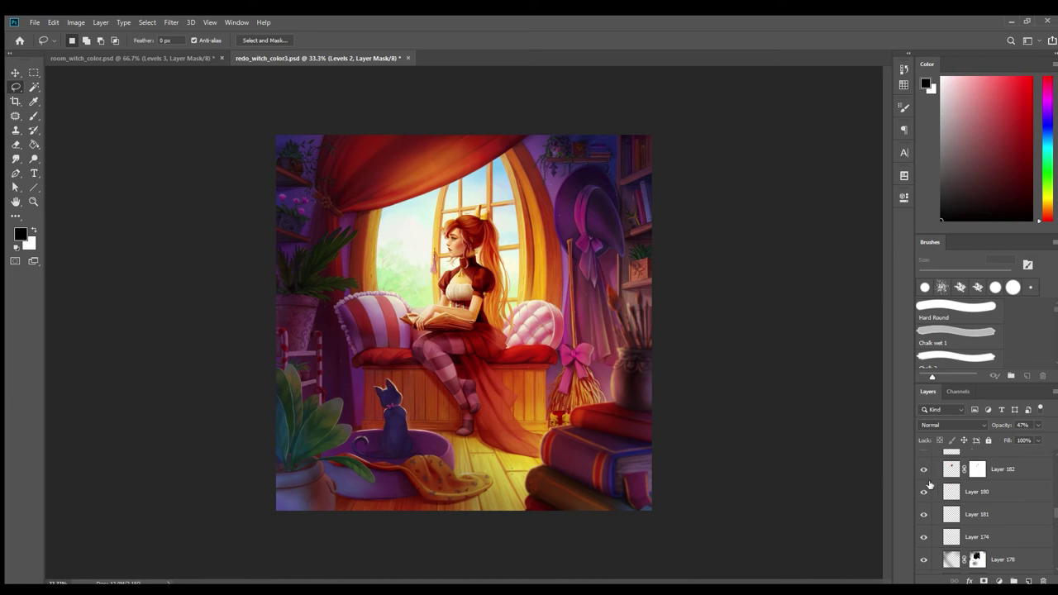
# - Compare the painting with and without Layer 182, leave it shown, and show Layer 183
pyautogui.scroll(1, 929, 484)
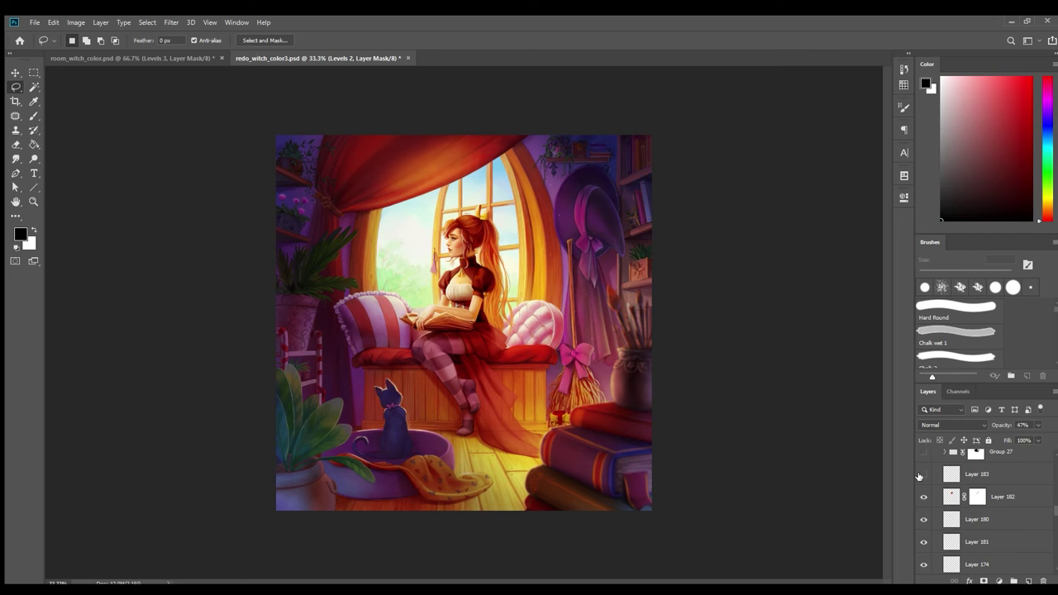
pyautogui.click(924, 496)
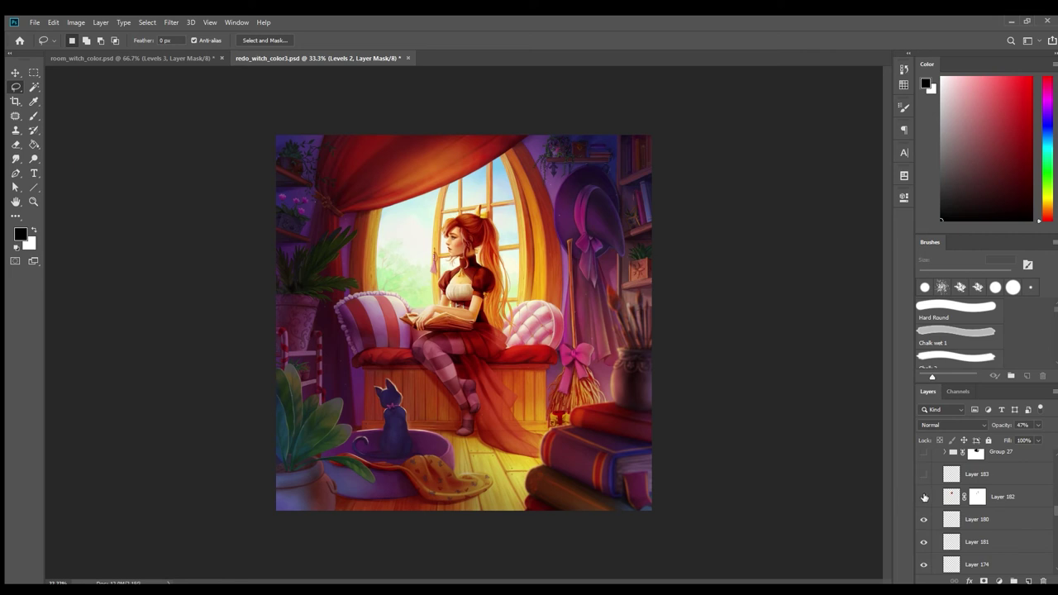
pyautogui.scroll(1, 924, 500)
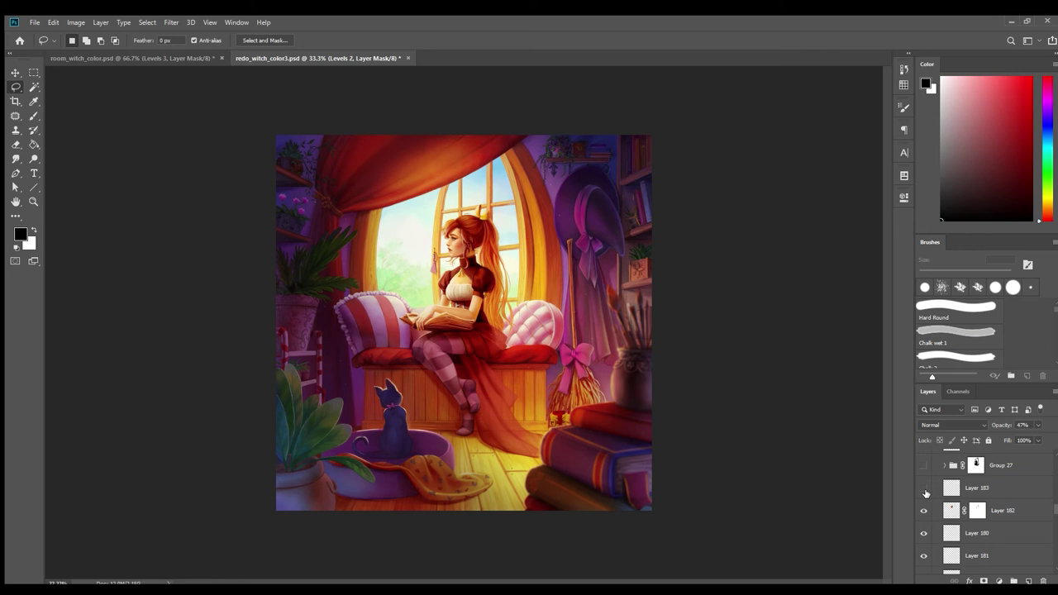
pyautogui.scroll(1, 926, 493)
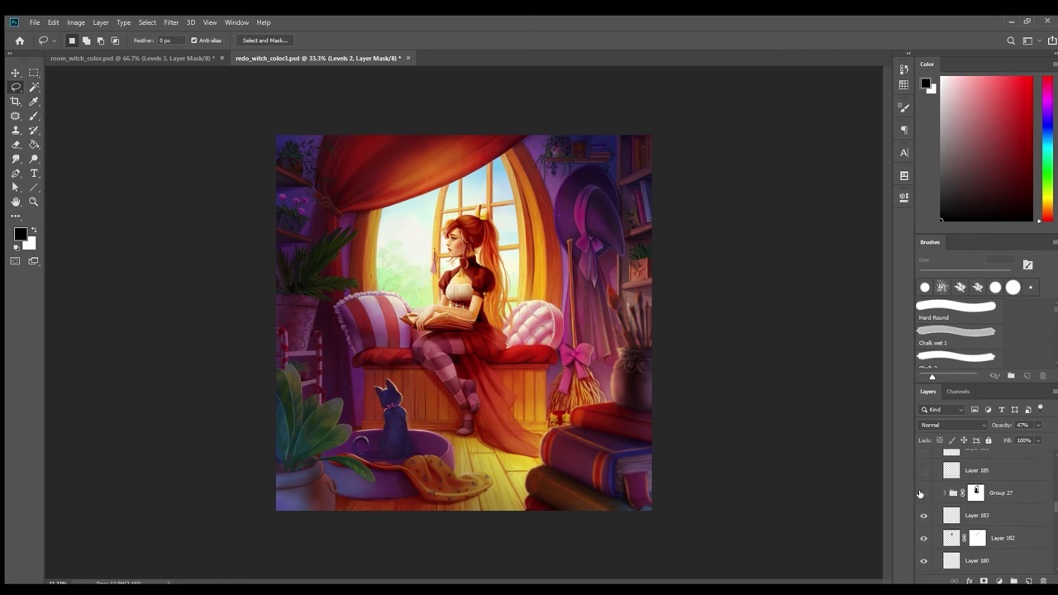
# - Show Group 27 and Layer 185, comparing the painting with and without each of them
pyautogui.click(923, 493)
pyautogui.scroll(1, 922, 493)
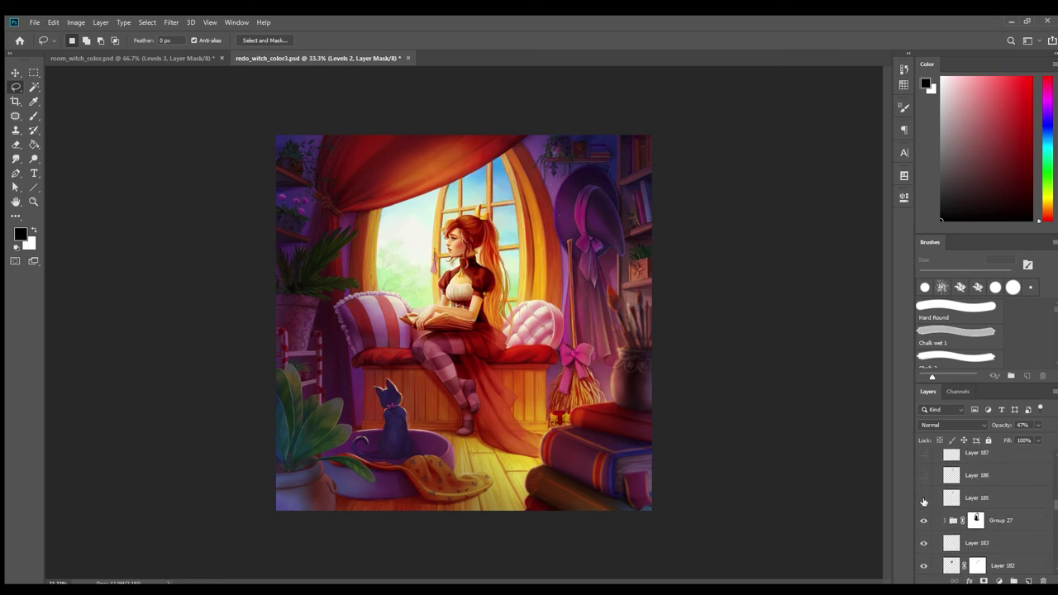
pyautogui.click(924, 499)
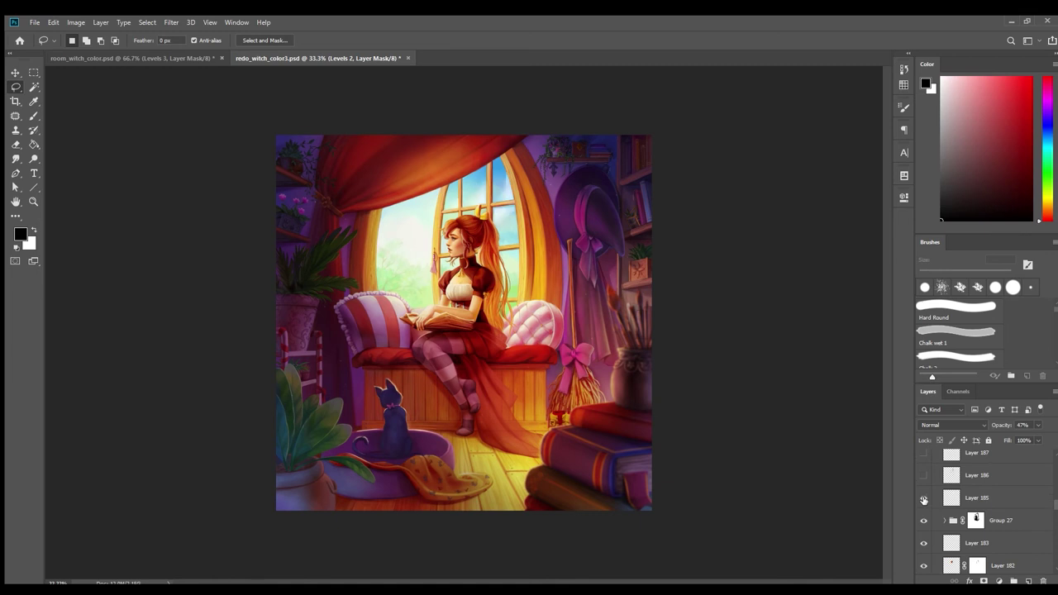
pyautogui.click(923, 521)
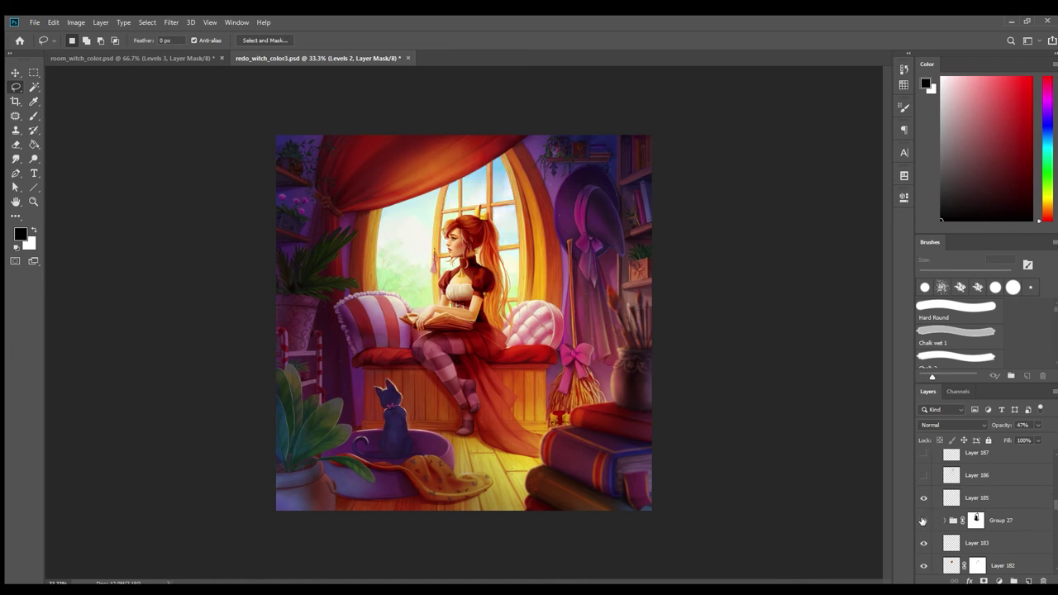
pyautogui.click(922, 520)
pyautogui.click(924, 498)
pyautogui.click(924, 497)
# - Show Layers 186, 187 and 188 in Group 26
pyautogui.scroll(2, 925, 504)
pyautogui.click(924, 517)
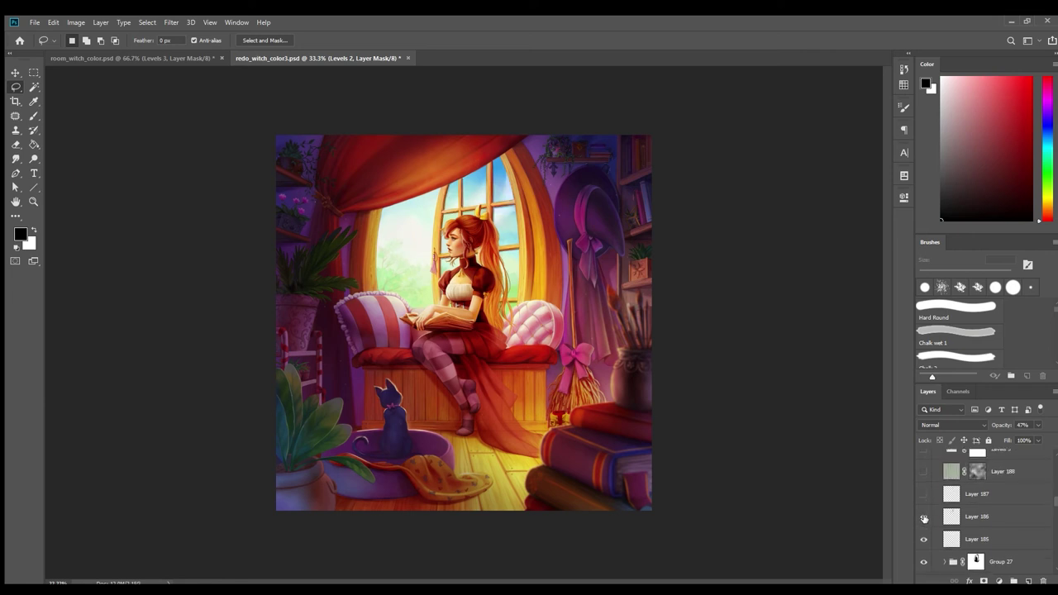
pyautogui.scroll(1, 924, 518)
pyautogui.click(924, 509)
pyautogui.scroll(1, 924, 509)
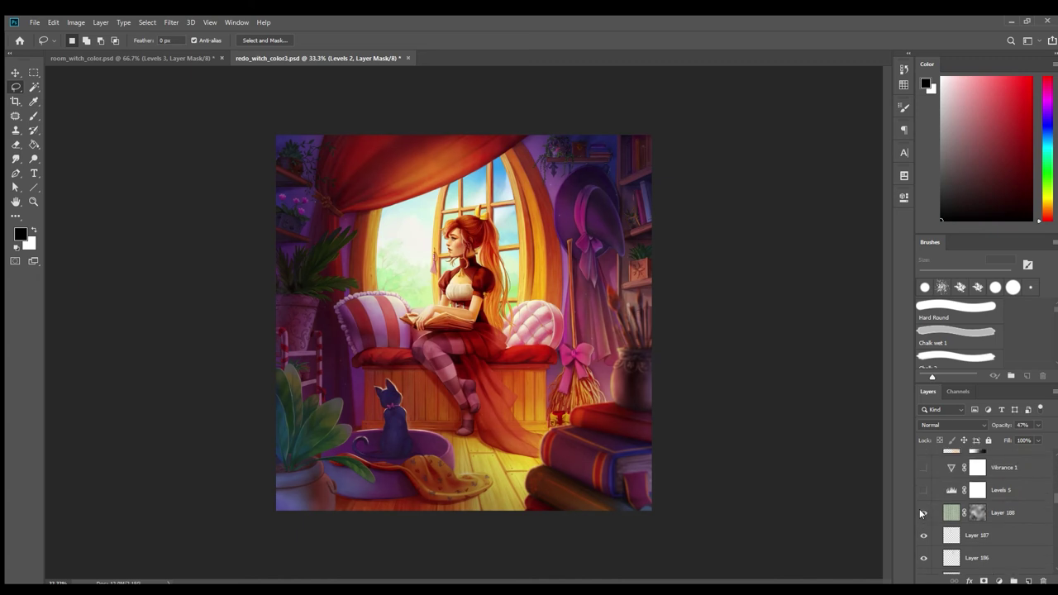
# - Show Levels 5, Vibrance 1, Layer 171 copy and Layer 189
pyautogui.scroll(2, 922, 516)
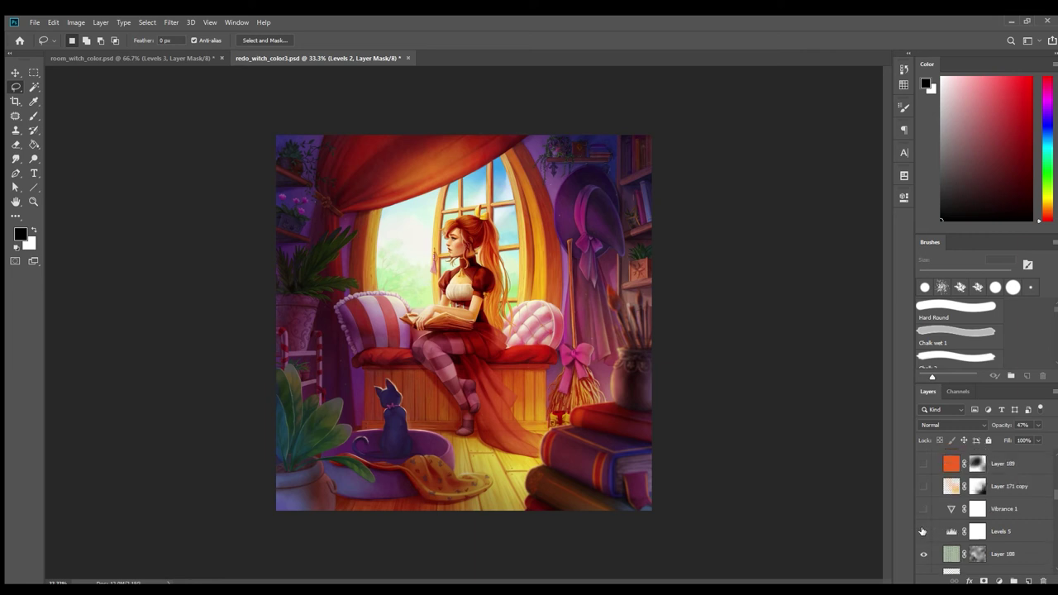
pyautogui.click(925, 510)
pyautogui.scroll(2, 927, 518)
pyautogui.click(928, 526)
pyautogui.click(924, 505)
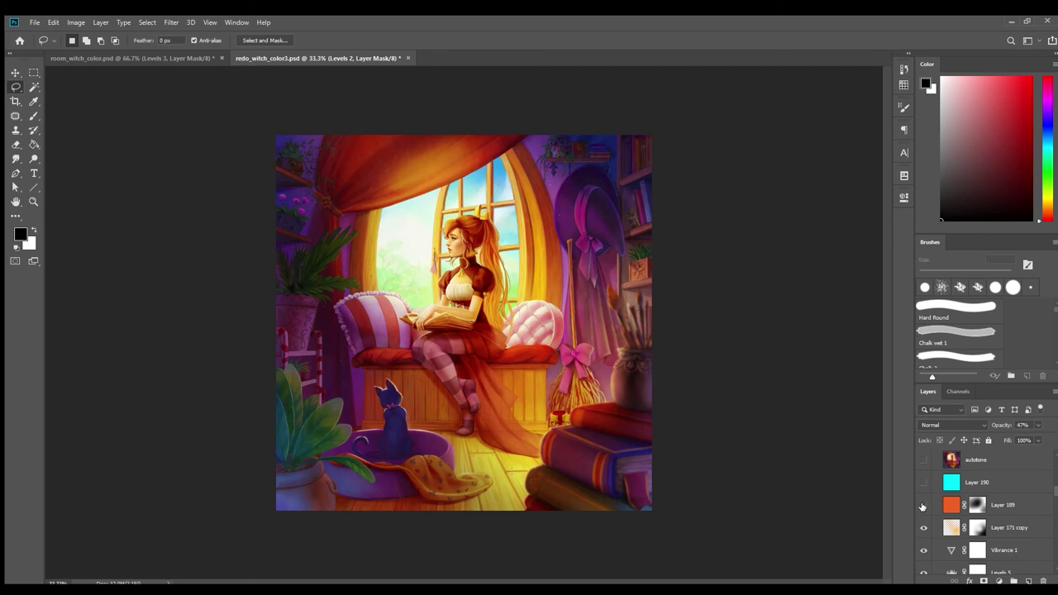
# - Compare the painting with and without Layer 171 copy and Layer 189, leaving both shown
pyautogui.click(923, 527)
pyautogui.click(924, 528)
pyautogui.click(924, 504)
pyautogui.scroll(1, 926, 509)
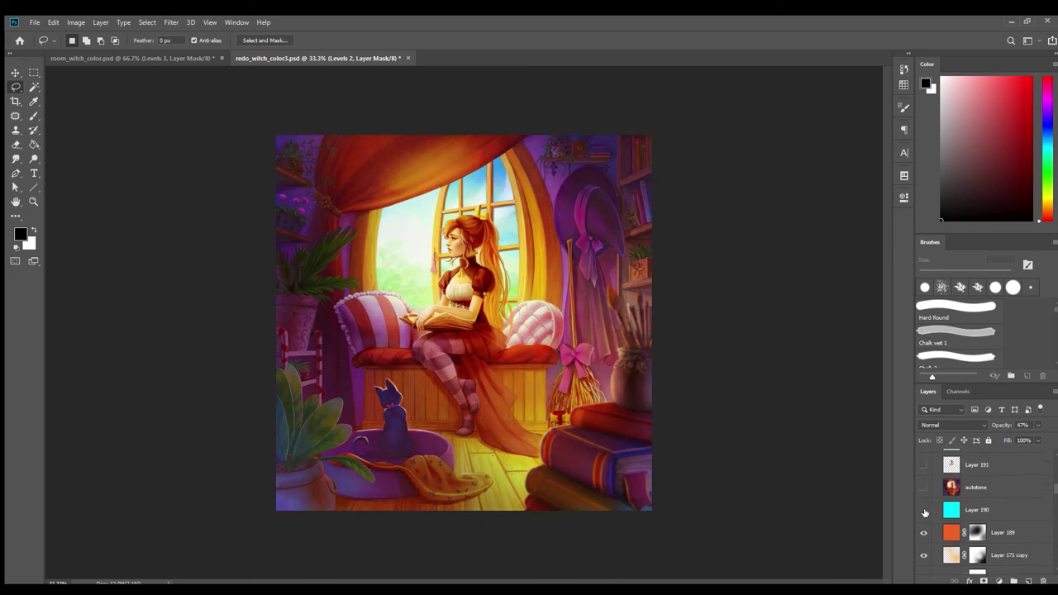
pyautogui.click(926, 532)
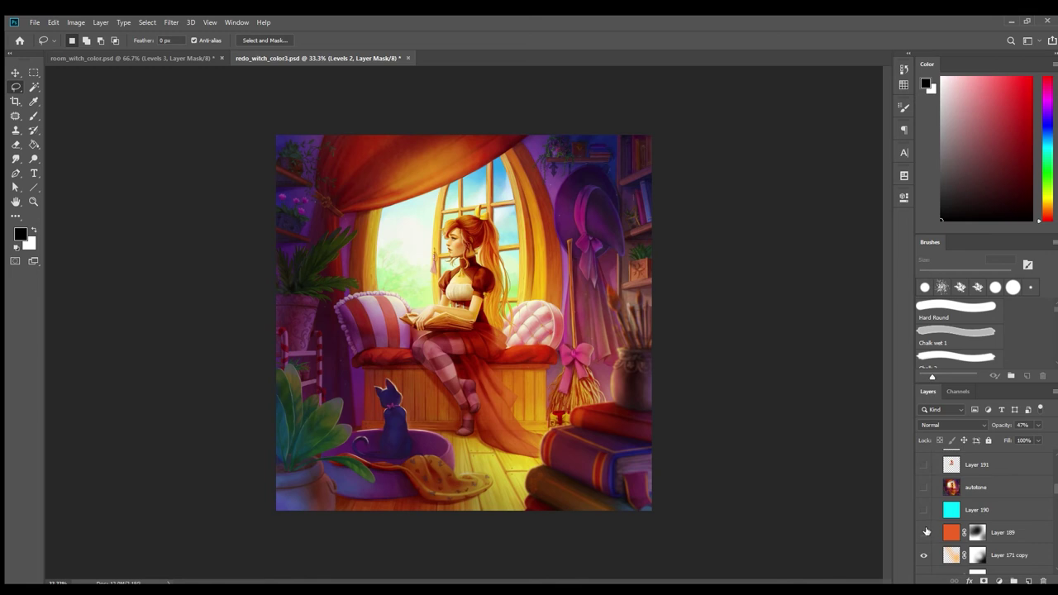
pyautogui.click(925, 533)
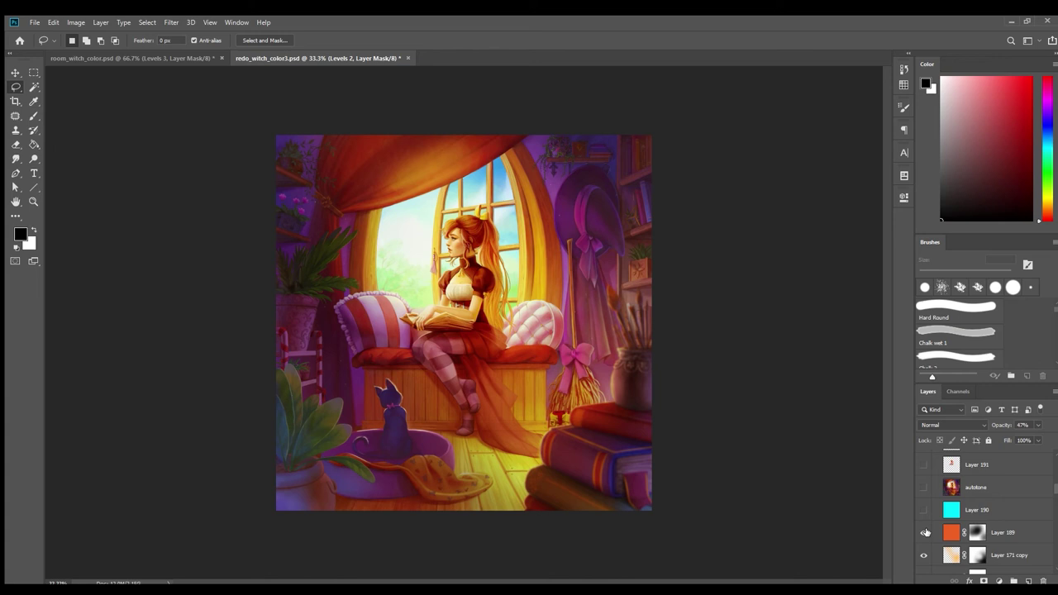
# - Compare the painting without and with the orange Layer 189 again, and select it to check its blend mode and opacity
pyautogui.scroll(-1, 925, 533)
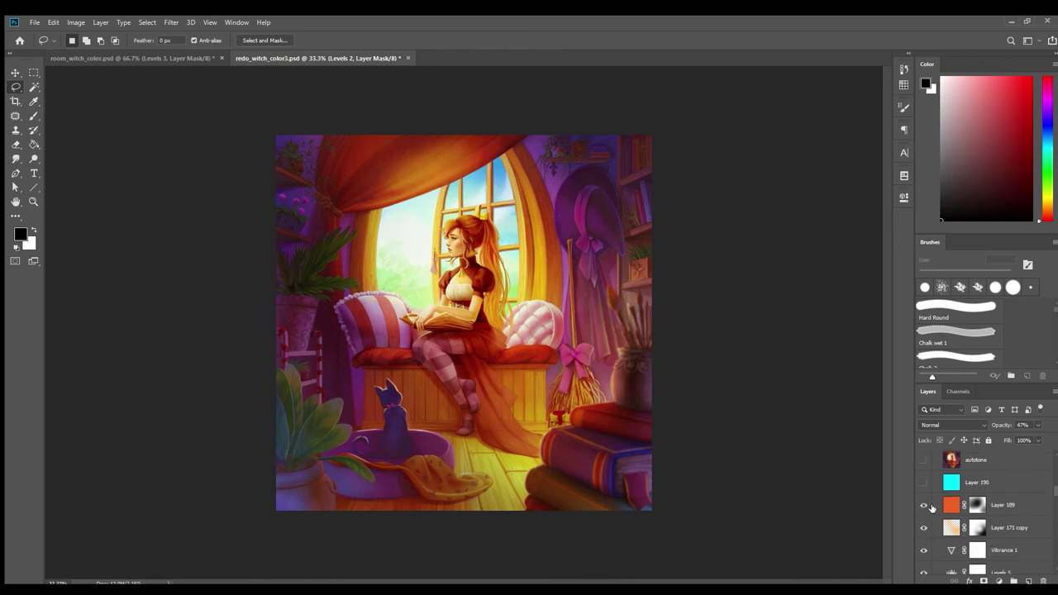
pyautogui.click(923, 505)
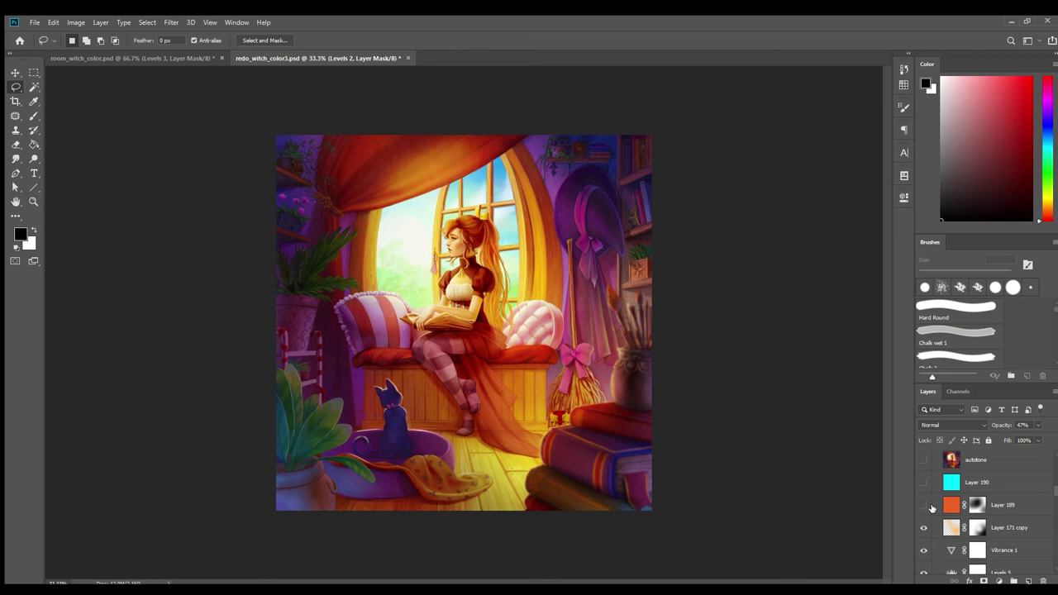
pyautogui.click(924, 504)
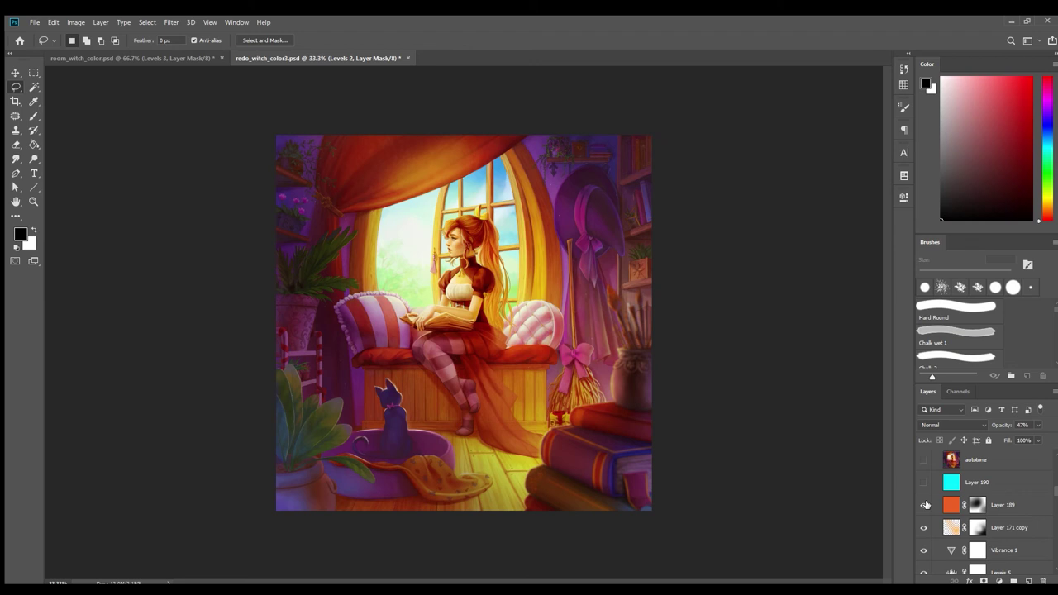
pyautogui.click(1011, 505)
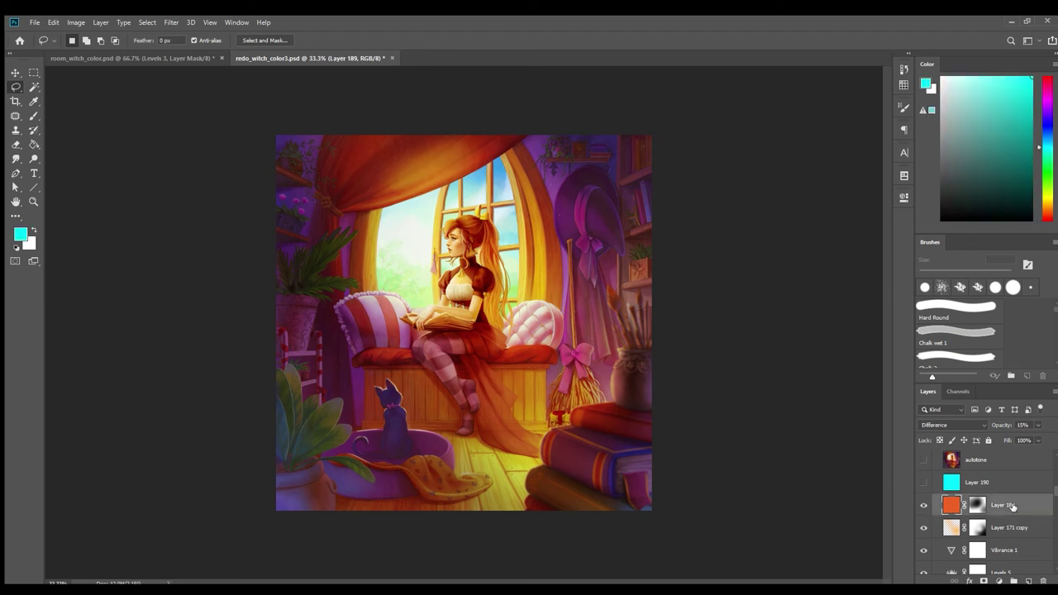
# - Show the cyan Layer 190 and the autotone layer
pyautogui.click(927, 484)
pyautogui.scroll(1, 959, 508)
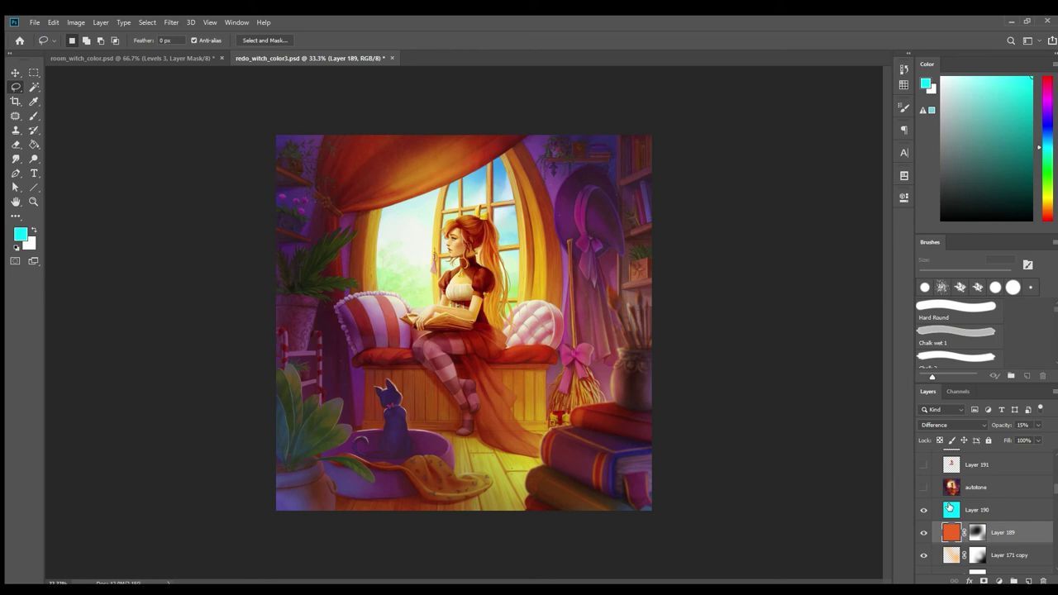
pyautogui.scroll(1, 950, 507)
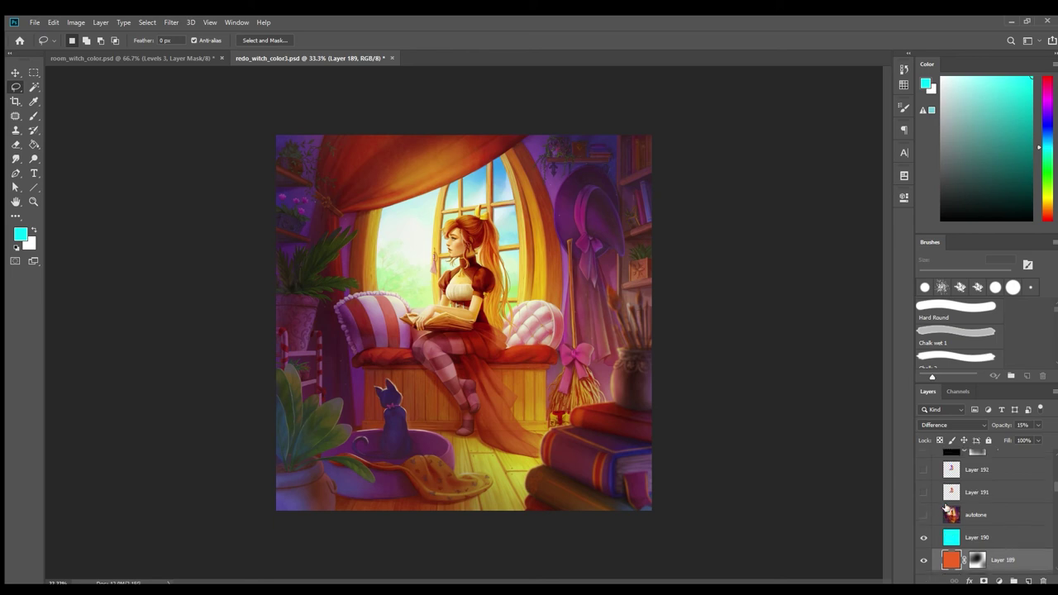
pyautogui.click(922, 515)
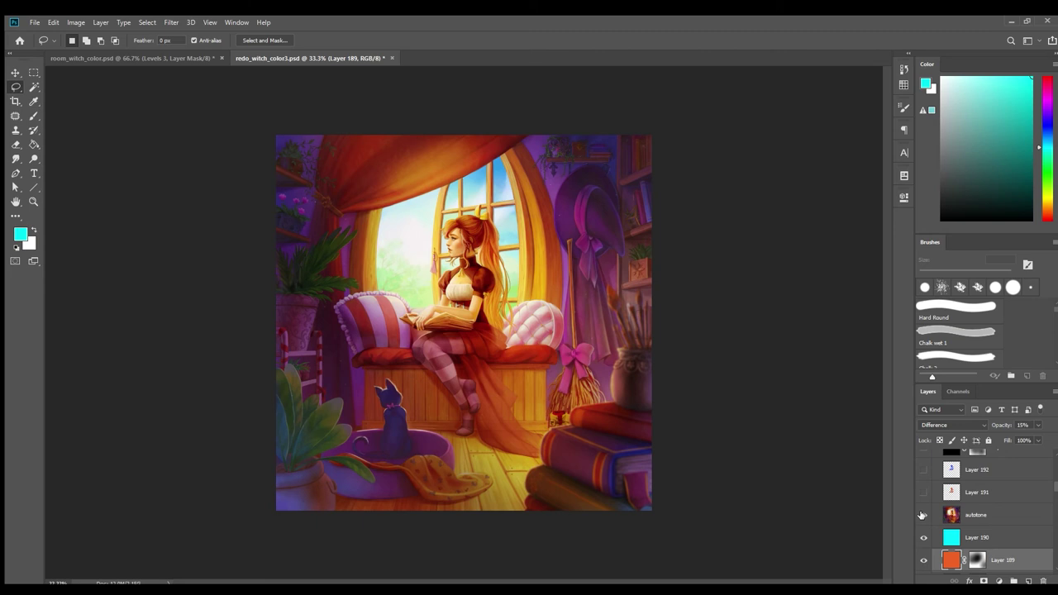
# - Show Layers 191 and 192, comparing the painting with and without both, and leave them shown
pyautogui.scroll(1, 978, 521)
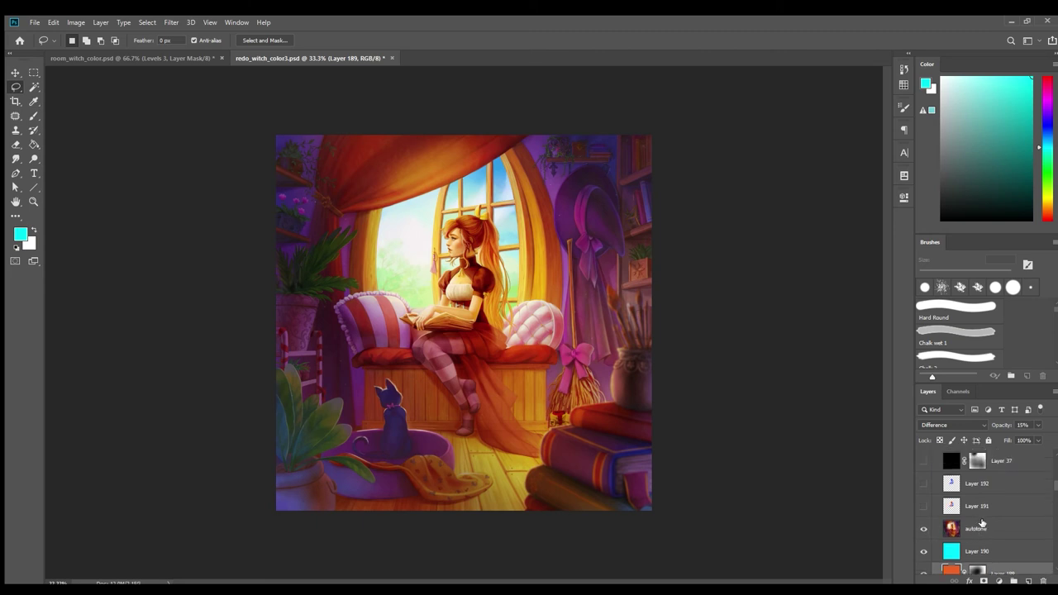
pyautogui.scroll(1, 980, 522)
pyautogui.click(924, 519)
pyautogui.click(923, 497)
pyautogui.scroll(1, 928, 506)
pyautogui.scroll(1, 927, 507)
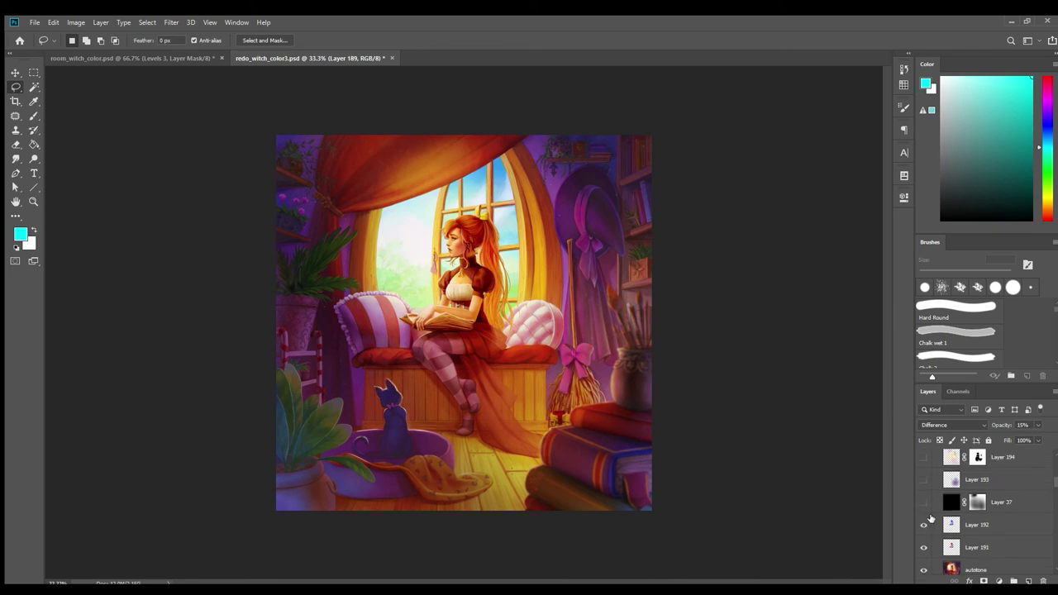
pyautogui.moveTo(923, 526); pyautogui.dragTo(924, 548)
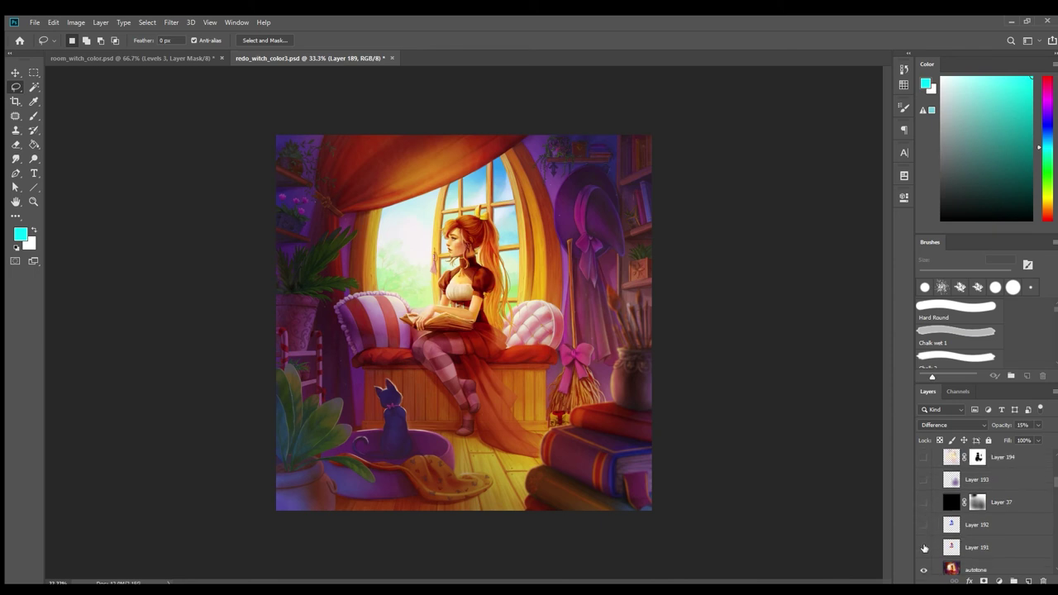
pyautogui.moveTo(924, 548)
pyautogui.mouseDown()
pyautogui.moveTo(924, 529)
pyautogui.moveTo(926, 543)
pyautogui.mouseUp()
pyautogui.moveTo(925, 543); pyautogui.dragTo(924, 524)
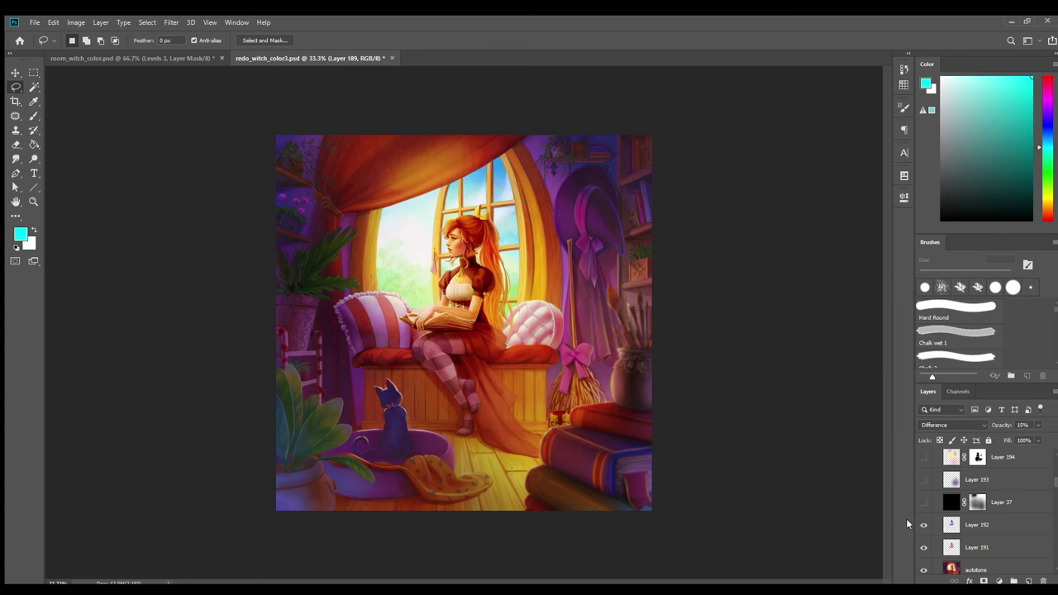
# - Show Layer 37, Layer 193, Layer 194 and Levels 7, comparing the painting with and without Layer 193
pyautogui.scroll(1, 950, 537)
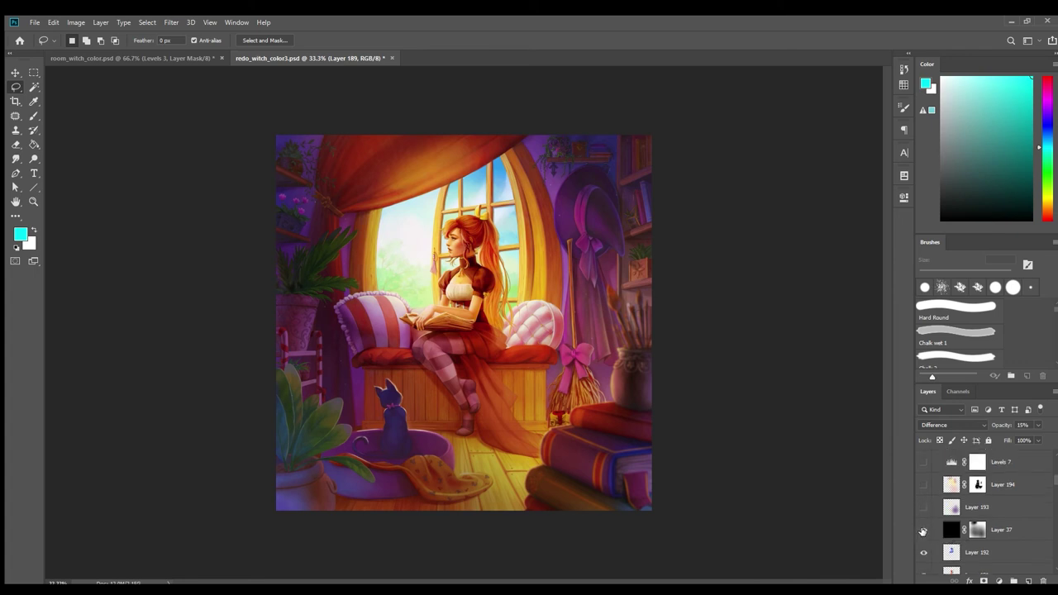
pyautogui.click(923, 506)
pyautogui.click(923, 504)
pyautogui.click(924, 503)
pyautogui.click(923, 506)
pyautogui.click(923, 484)
pyautogui.click(923, 462)
# - Show Layers 173, 197, 196 and 198 at the top of Group 26
pyautogui.scroll(1, 933, 496)
pyautogui.scroll(2, 934, 511)
pyautogui.click(923, 522)
pyautogui.click(924, 500)
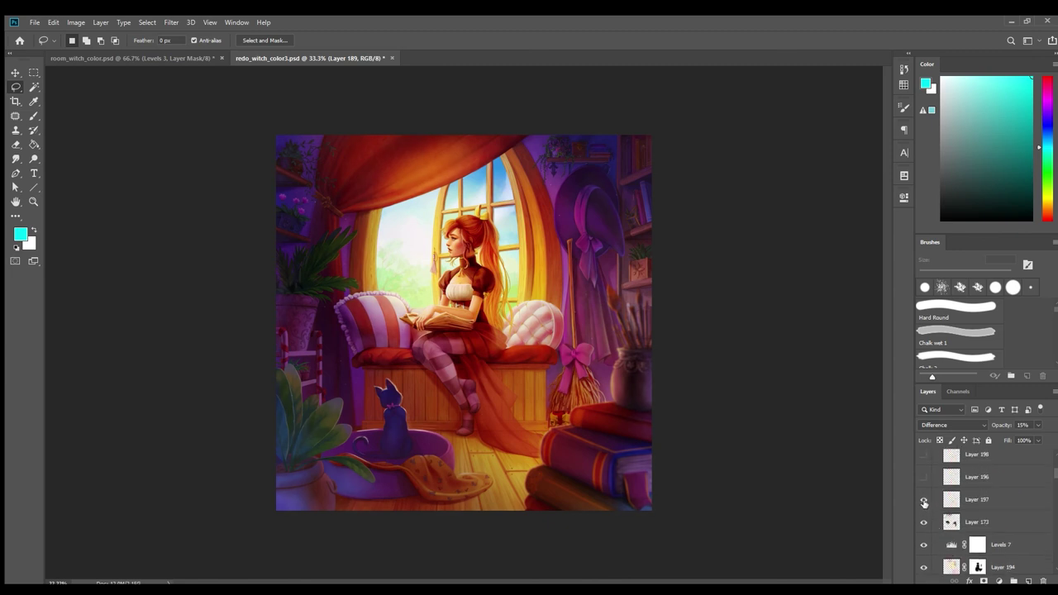
pyautogui.scroll(2, 924, 503)
pyautogui.click(923, 532)
pyautogui.click(923, 510)
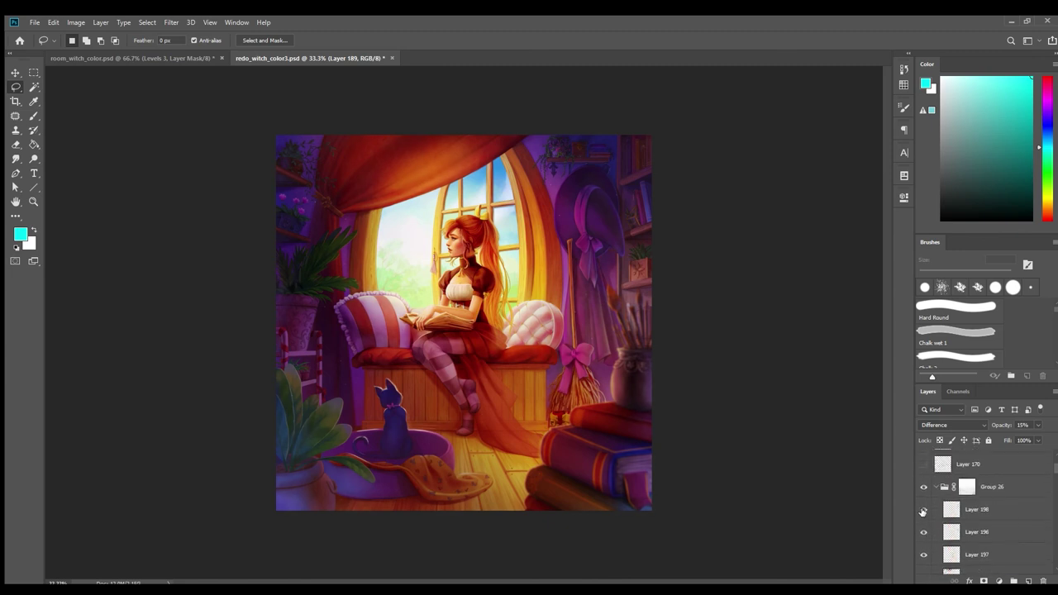
# - Collapse Group 26 and compare the painting with and without the whole group, leaving it hidden
pyautogui.click(935, 487)
pyautogui.click(923, 487)
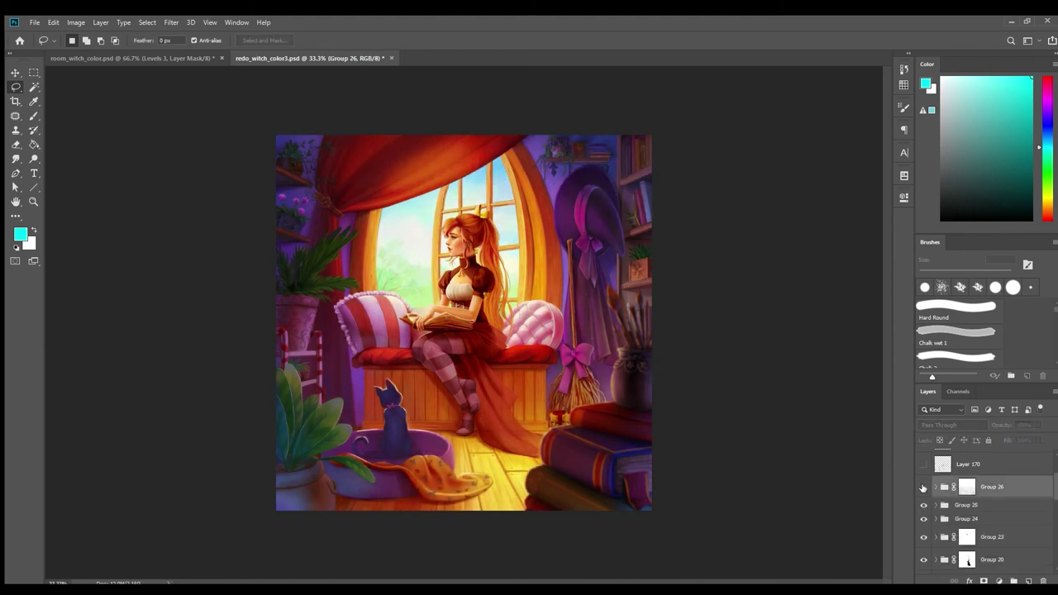
pyautogui.click(923, 488)
# - Brush red flow lines around the witch, window, cat and floor on a new layer, and hide that layer
pyautogui.click(1027, 582)
pyautogui.press('b')
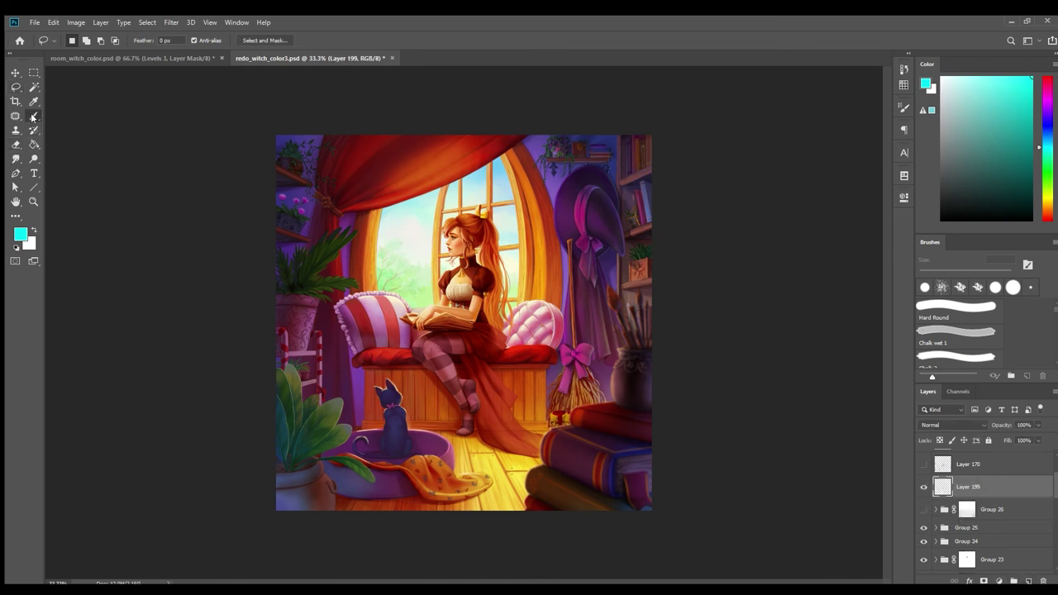
pyautogui.moveTo(1043, 195); pyautogui.dragTo(1042, 245)
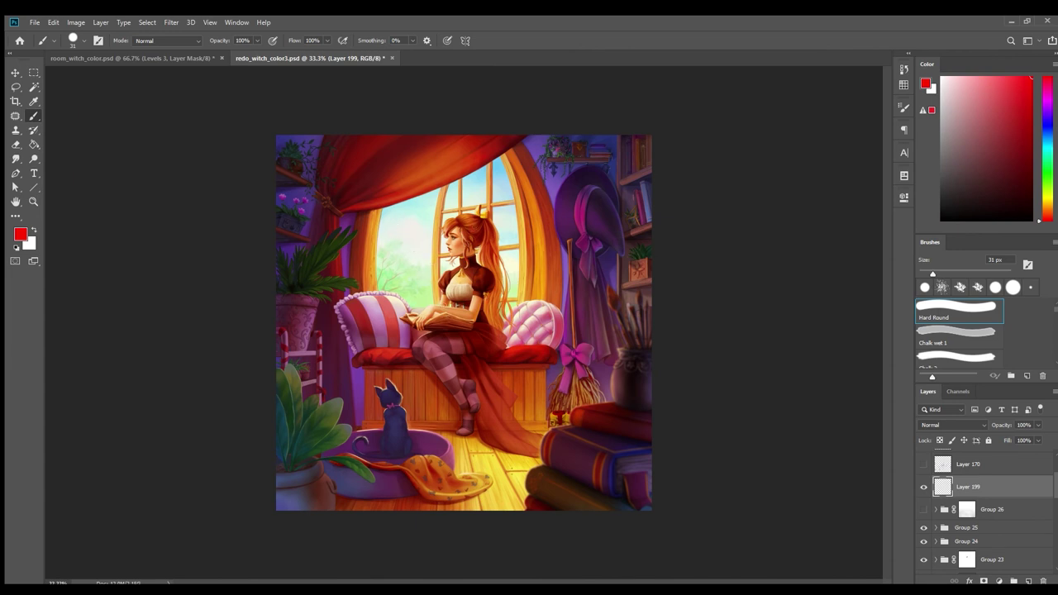
pyautogui.moveTo(523, 304)
pyautogui.mouseDown()
pyautogui.moveTo(376, 221)
pyautogui.moveTo(537, 308)
pyautogui.moveTo(500, 316)
pyautogui.mouseUp()
pyautogui.moveTo(438, 209)
pyautogui.mouseDown()
pyautogui.moveTo(414, 260)
pyautogui.moveTo(422, 237)
pyautogui.moveTo(526, 294)
pyautogui.moveTo(500, 262)
pyautogui.moveTo(435, 322)
pyautogui.moveTo(438, 310)
pyautogui.moveTo(407, 364)
pyautogui.moveTo(406, 394)
pyautogui.mouseUp()
pyautogui.moveTo(470, 334)
pyautogui.mouseDown()
pyautogui.moveTo(498, 485)
pyautogui.moveTo(556, 483)
pyautogui.moveTo(582, 457)
pyautogui.moveTo(611, 338)
pyautogui.mouseUp()
pyautogui.moveTo(592, 225)
pyautogui.mouseDown()
pyautogui.moveTo(537, 174)
pyautogui.moveTo(417, 152)
pyautogui.moveTo(321, 242)
pyautogui.mouseUp()
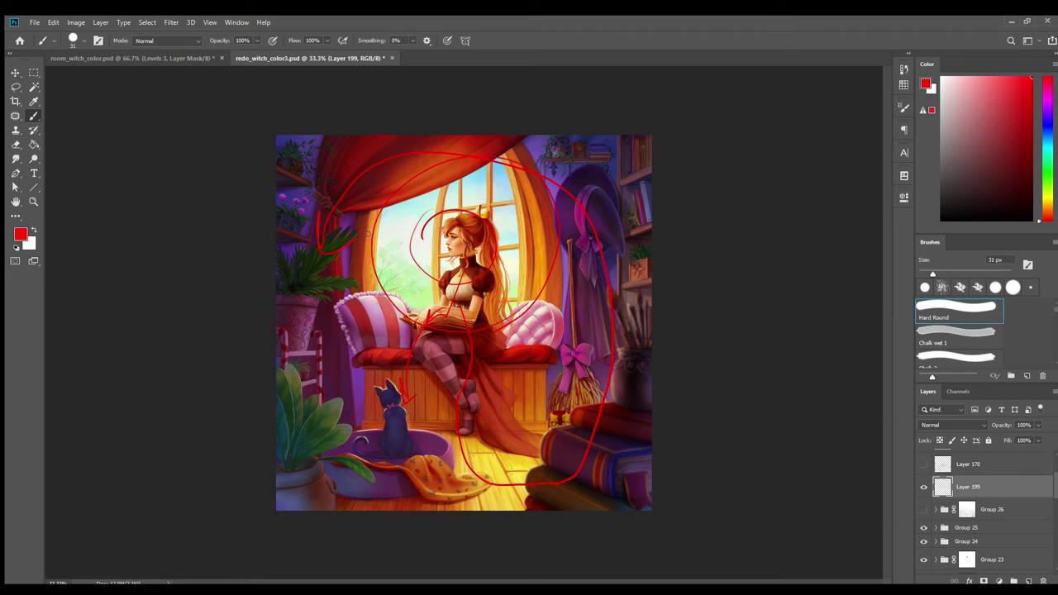
pyautogui.click(923, 487)
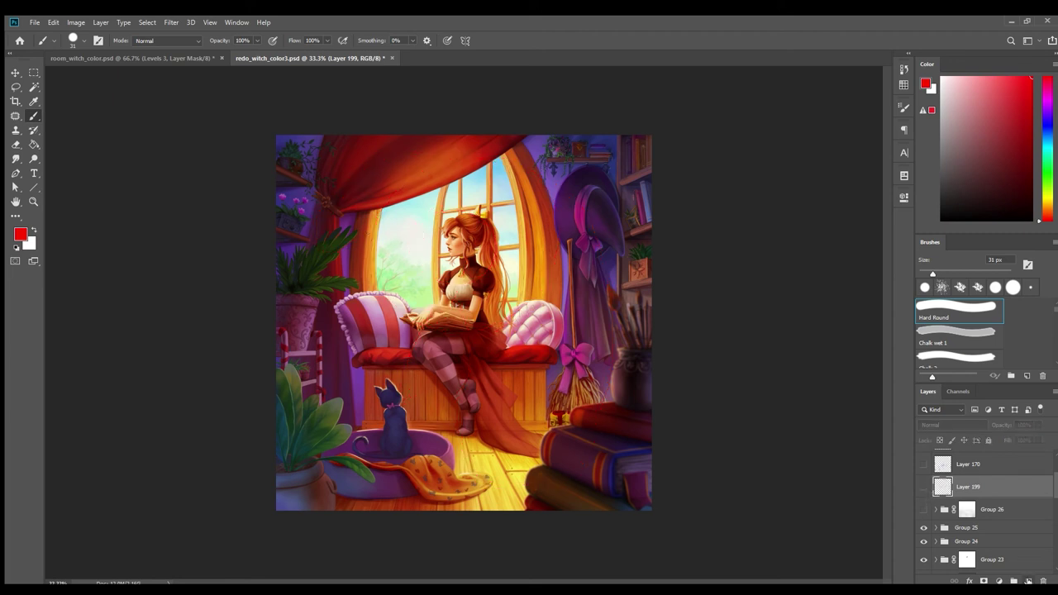
# - On a new layer, circle the window and the lit floor in red, cross out the floor area, and hide the layer
pyautogui.click(1027, 581)
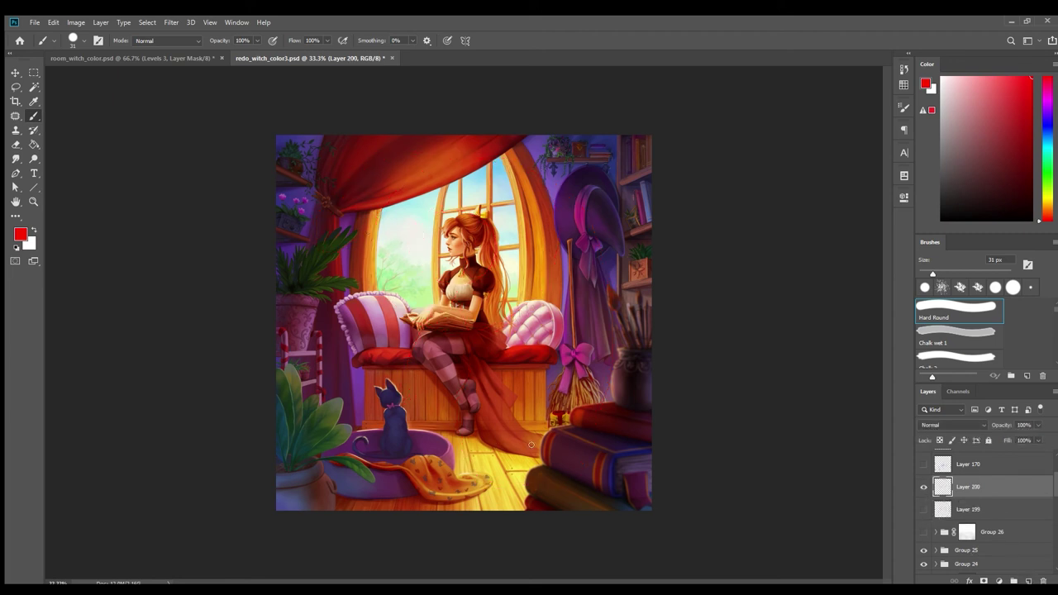
pyautogui.moveTo(467, 144)
pyautogui.mouseDown()
pyautogui.moveTo(549, 190)
pyautogui.moveTo(512, 144)
pyautogui.mouseUp()
pyautogui.moveTo(550, 387)
pyautogui.mouseDown()
pyautogui.moveTo(485, 511)
pyautogui.moveTo(550, 392)
pyautogui.mouseUp()
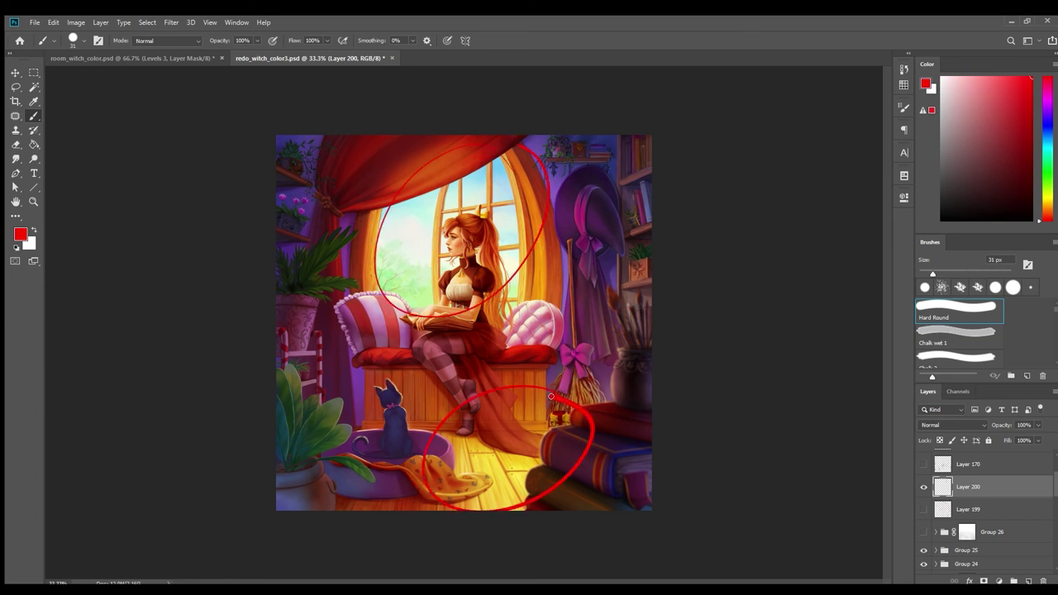
pyautogui.moveTo(480, 420); pyautogui.dragTo(558, 498)
pyautogui.moveTo(549, 399)
pyautogui.mouseDown()
pyautogui.moveTo(472, 494)
pyautogui.moveTo(504, 486)
pyautogui.moveTo(414, 418)
pyautogui.moveTo(490, 384)
pyautogui.moveTo(572, 412)
pyautogui.mouseUp()
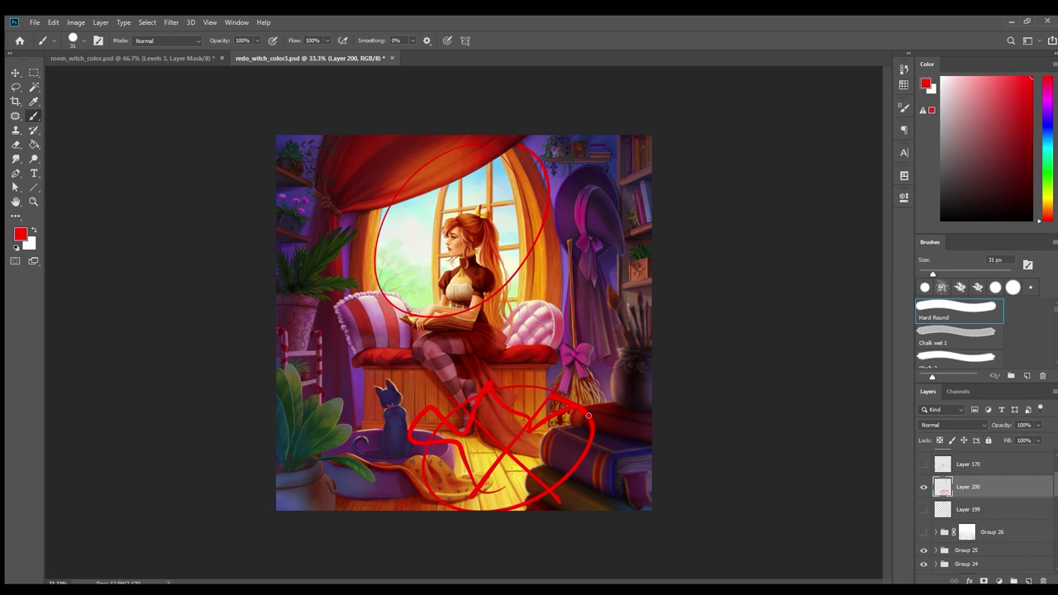
pyautogui.click(924, 487)
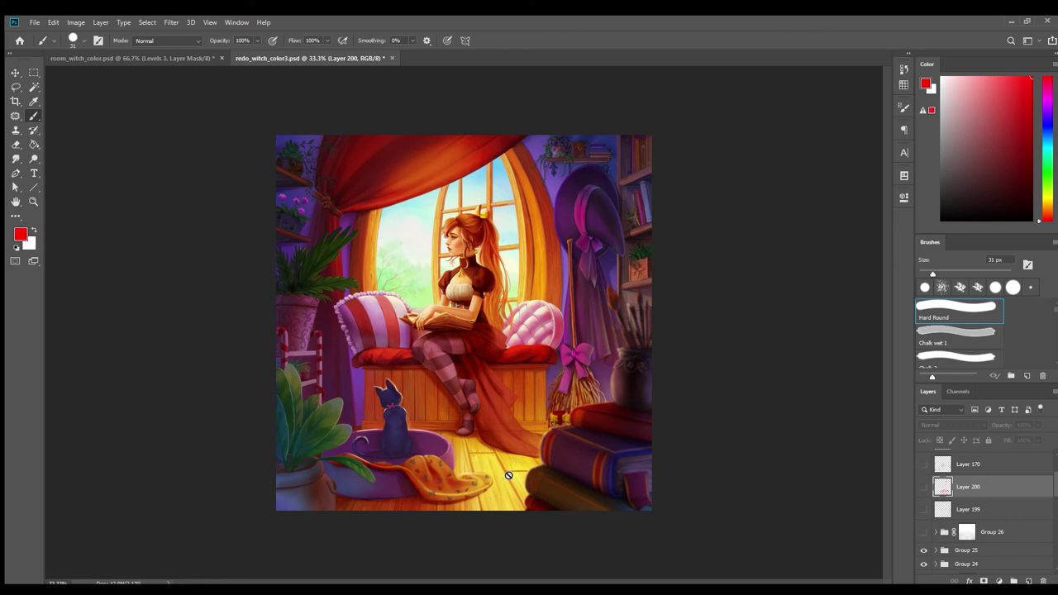
# - Add a new layer above Layer 200 and make Group 26 visible again, keeping the group collapsed
pyautogui.click(1029, 580)
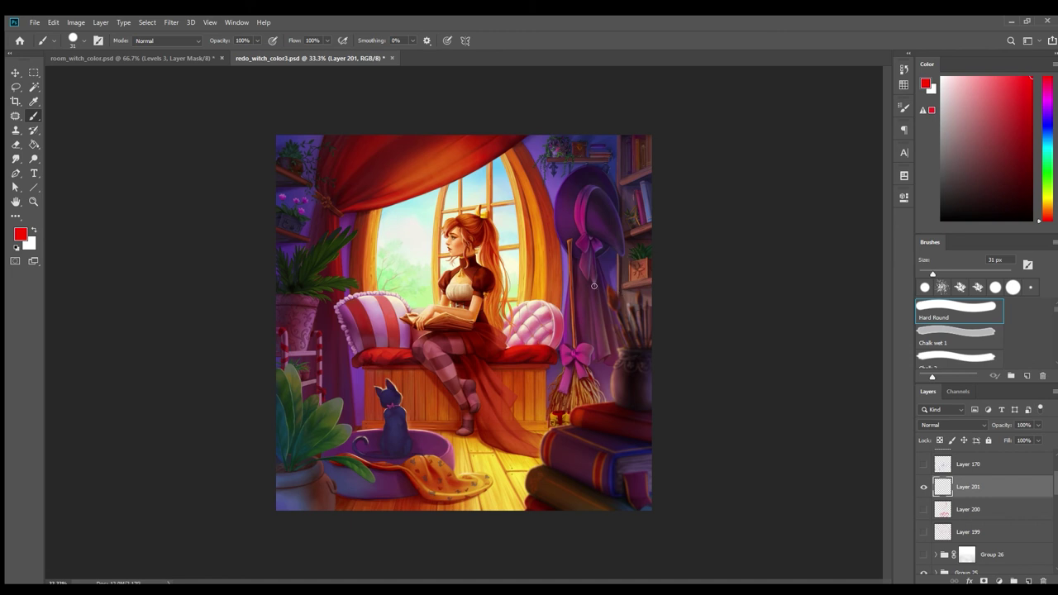
pyautogui.hotkey('ctrl', '-')
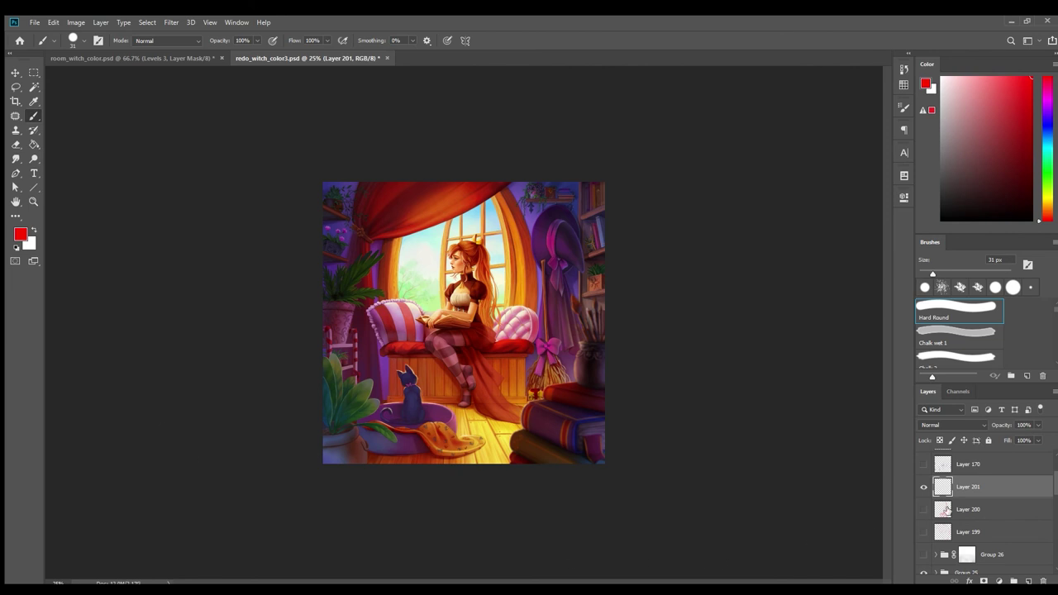
pyautogui.scroll(-2, 947, 510)
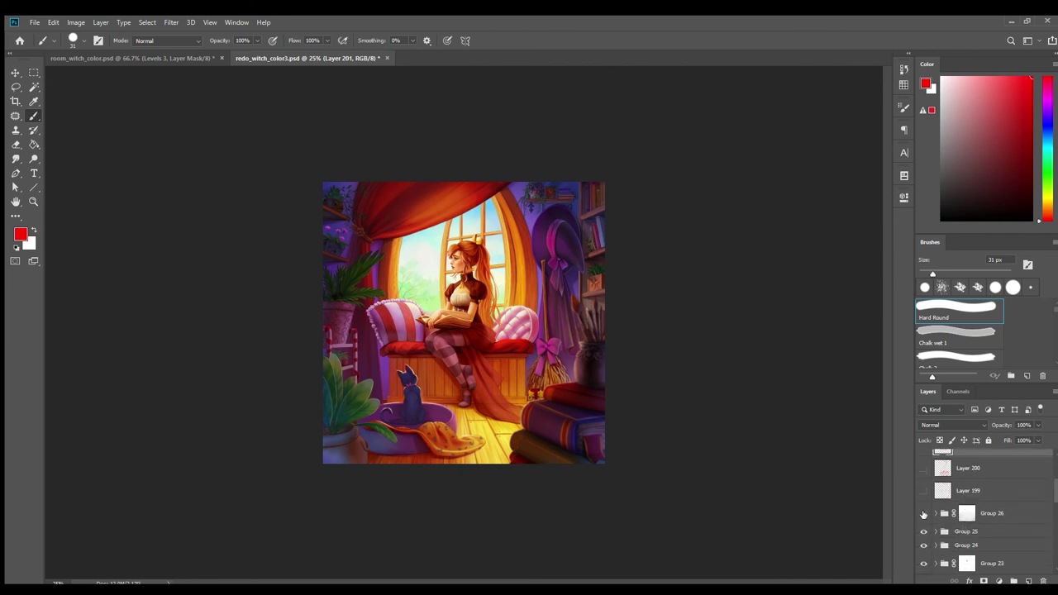
pyautogui.click(925, 513)
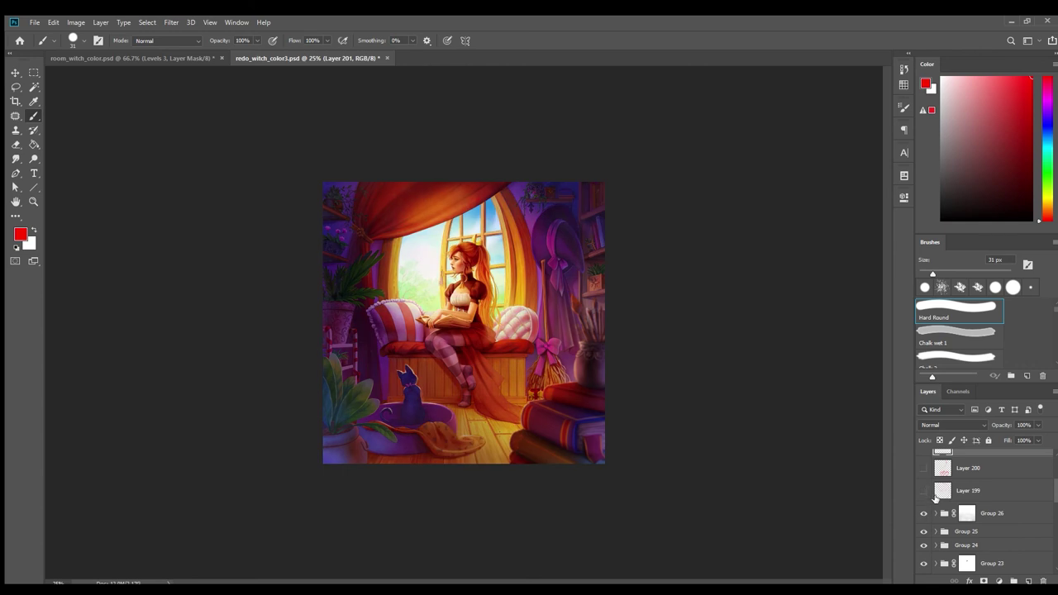
pyautogui.scroll(1, 936, 499)
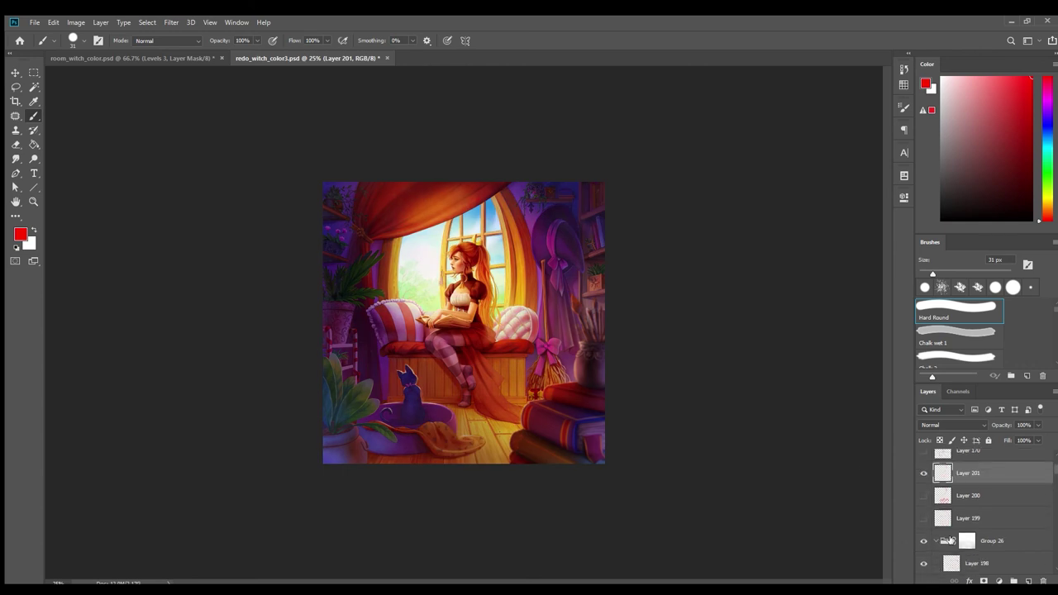
pyautogui.scroll(2, 937, 545)
pyautogui.click(937, 553)
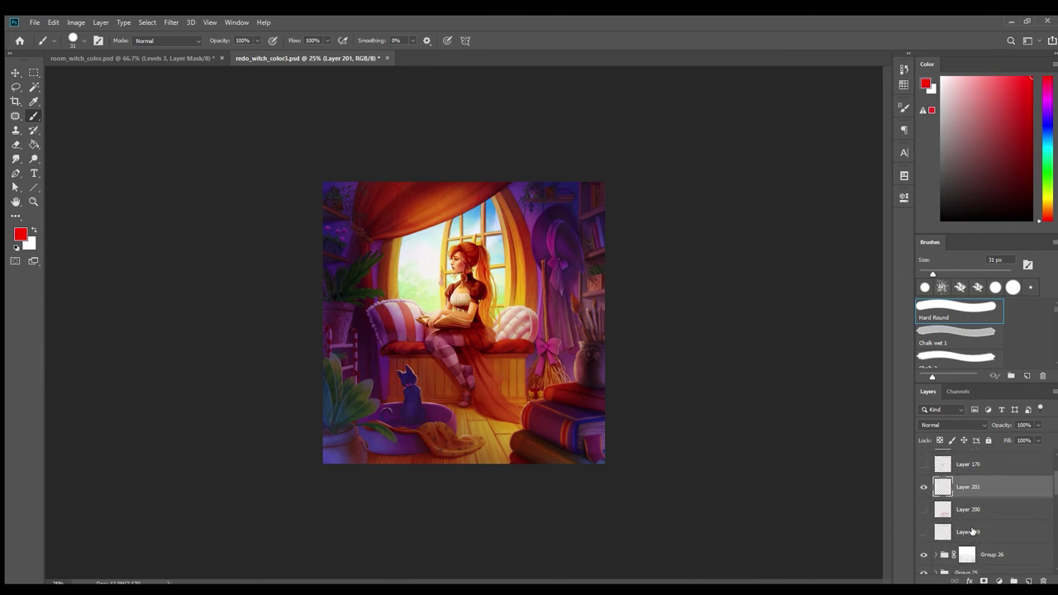
# - Compare the painting with and without Group 26, leaving the group visible
pyautogui.hotkey('ctrl', '+')
pyautogui.scroll(-1, 961, 524)
pyautogui.scroll(-1, 960, 524)
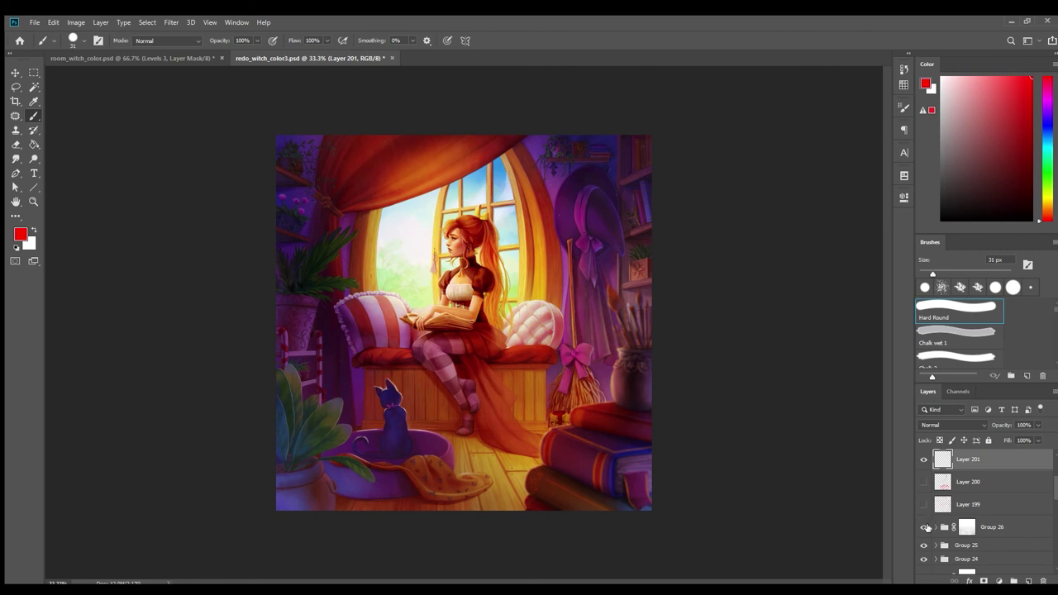
pyautogui.click(924, 527)
pyautogui.click(924, 527)
# - Circle the window and witch in red, brush flow arrows toward the cat, plants, hat, shelves and brush pot, and hide that layer
pyautogui.moveTo(488, 151)
pyautogui.mouseDown()
pyautogui.moveTo(426, 161)
pyautogui.moveTo(508, 326)
pyautogui.moveTo(493, 155)
pyautogui.mouseUp()
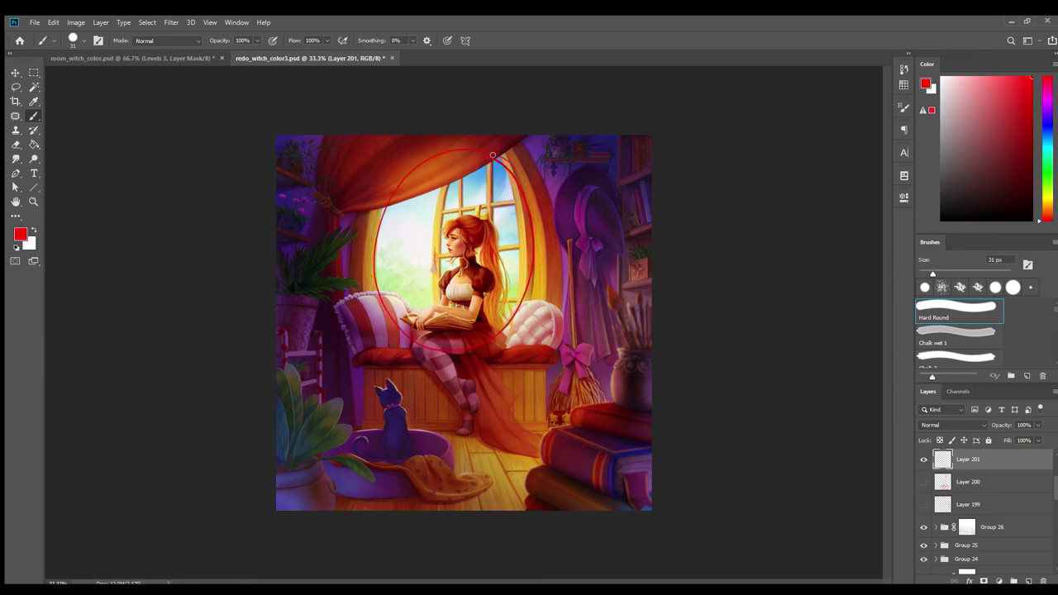
pyautogui.moveTo(474, 354)
pyautogui.mouseDown()
pyautogui.moveTo(513, 419)
pyautogui.moveTo(484, 452)
pyautogui.moveTo(454, 441)
pyautogui.moveTo(440, 451)
pyautogui.moveTo(441, 429)
pyautogui.moveTo(454, 439)
pyautogui.moveTo(408, 429)
pyautogui.moveTo(346, 389)
pyautogui.moveTo(307, 308)
pyautogui.mouseUp()
pyautogui.moveTo(318, 263)
pyautogui.mouseDown()
pyautogui.moveTo(299, 219)
pyautogui.moveTo(314, 214)
pyautogui.mouseUp()
pyautogui.moveTo(521, 321); pyautogui.dragTo(574, 251)
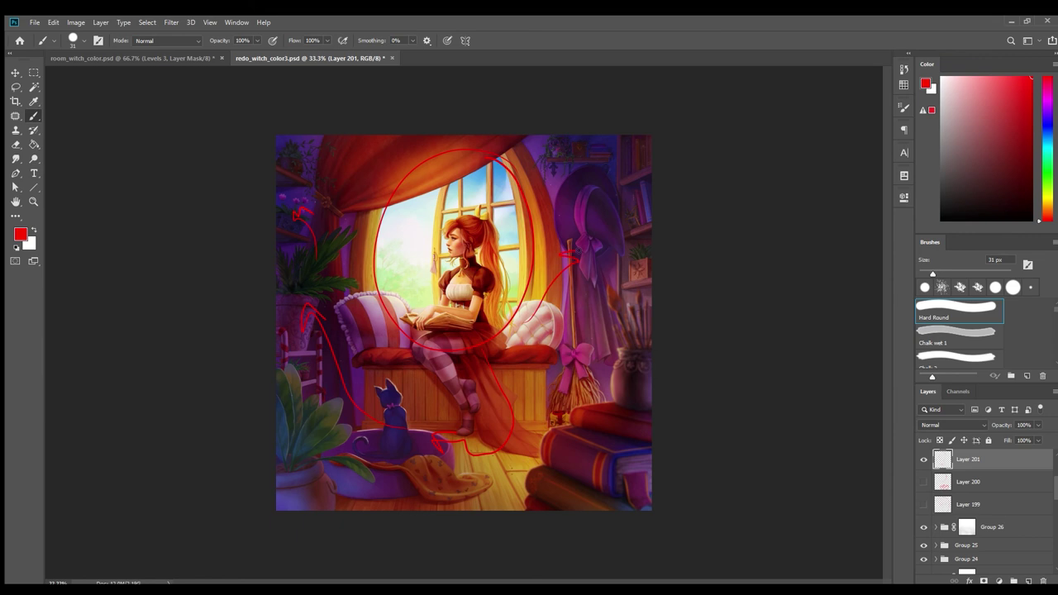
pyautogui.moveTo(563, 297)
pyautogui.mouseDown()
pyautogui.moveTo(596, 307)
pyautogui.moveTo(616, 364)
pyautogui.moveTo(618, 355)
pyautogui.moveTo(558, 414)
pyautogui.mouseUp()
pyautogui.moveTo(559, 231)
pyautogui.mouseDown()
pyautogui.moveTo(565, 160)
pyautogui.moveTo(637, 206)
pyautogui.mouseUp()
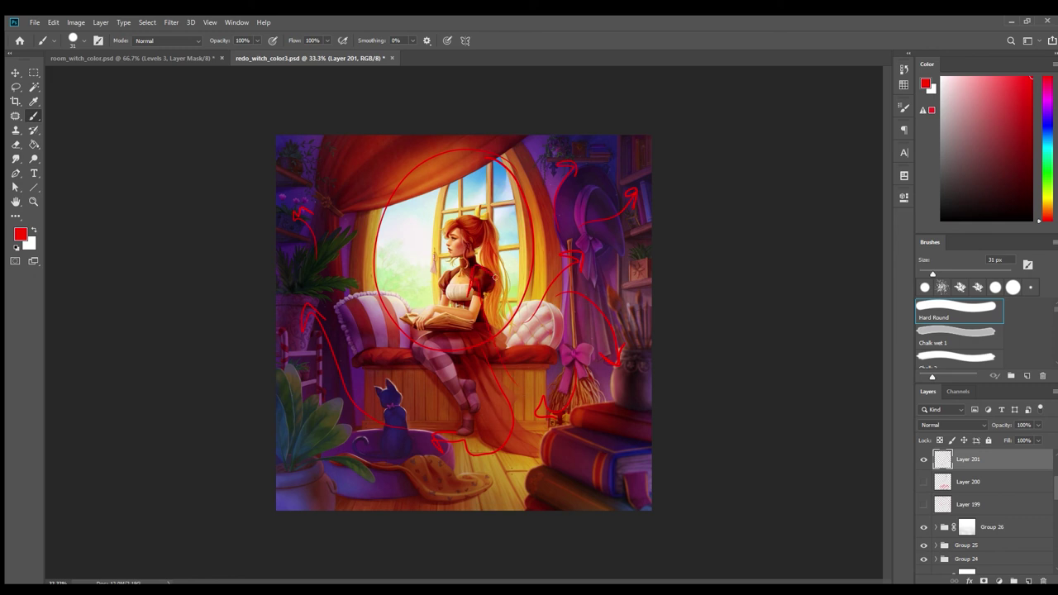
pyautogui.moveTo(449, 274)
pyautogui.mouseDown()
pyautogui.moveTo(390, 271)
pyautogui.moveTo(407, 279)
pyautogui.mouseUp()
pyautogui.click(923, 459)
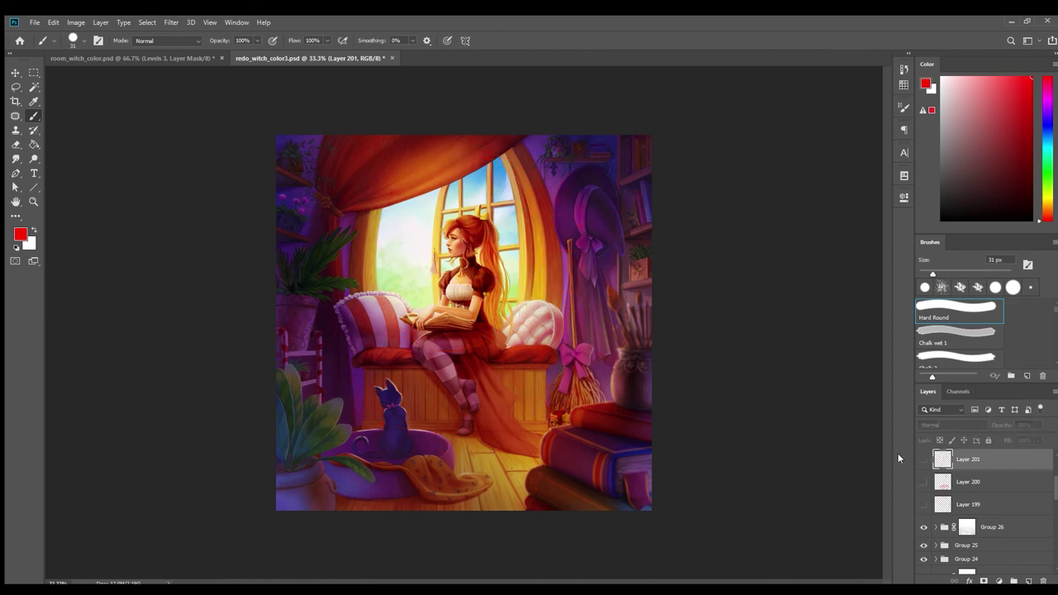
# - View the three color sketches in room_witch_color.psd and return to redo_witch_color3.psd, selecting Layer 199
pyautogui.click(126, 52)
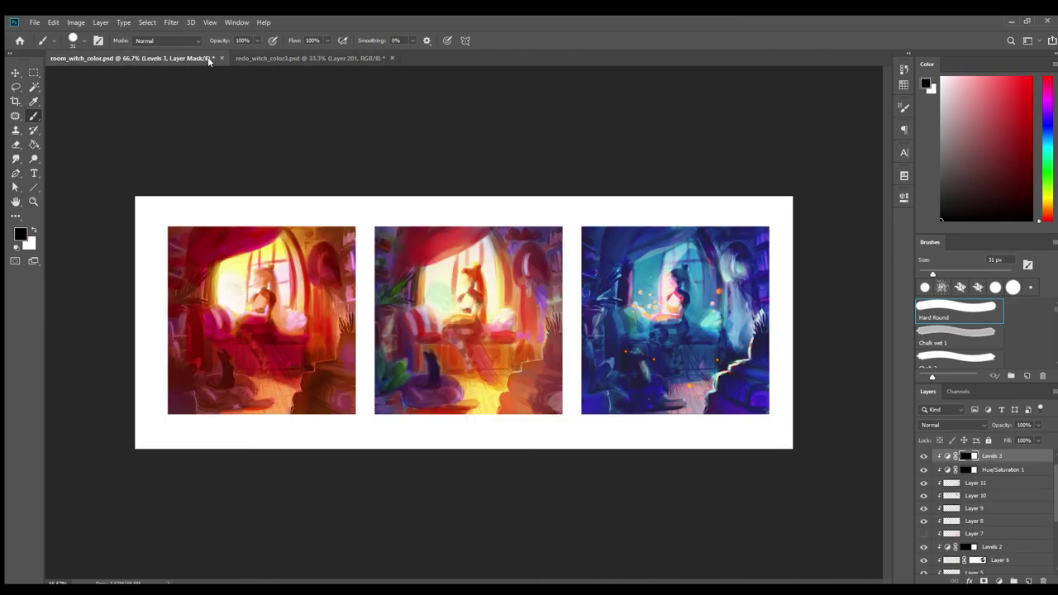
pyautogui.click(305, 58)
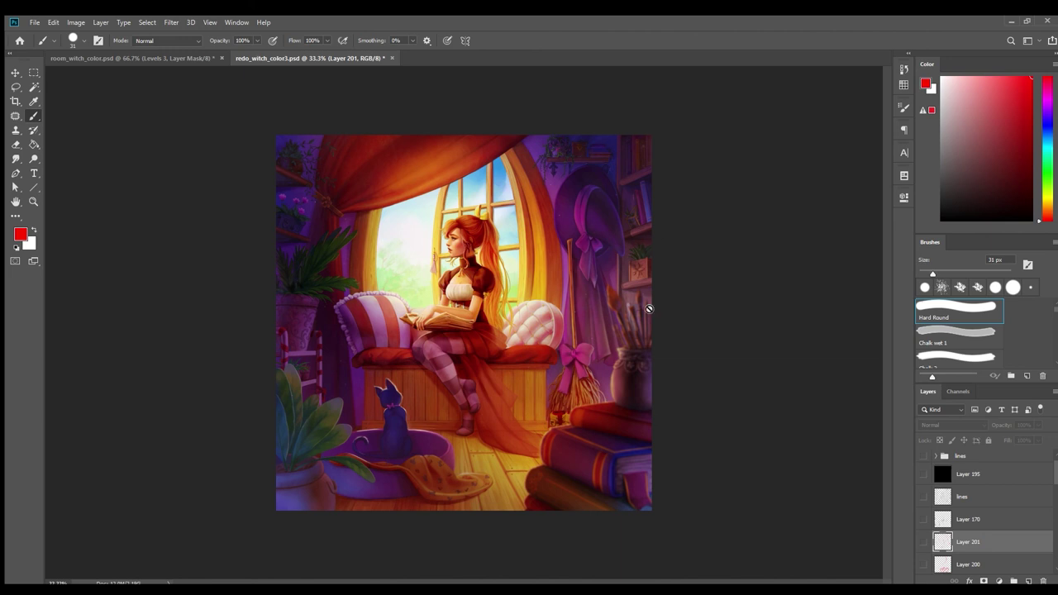
pyautogui.scroll(-3, 994, 479)
pyautogui.click(1002, 529)
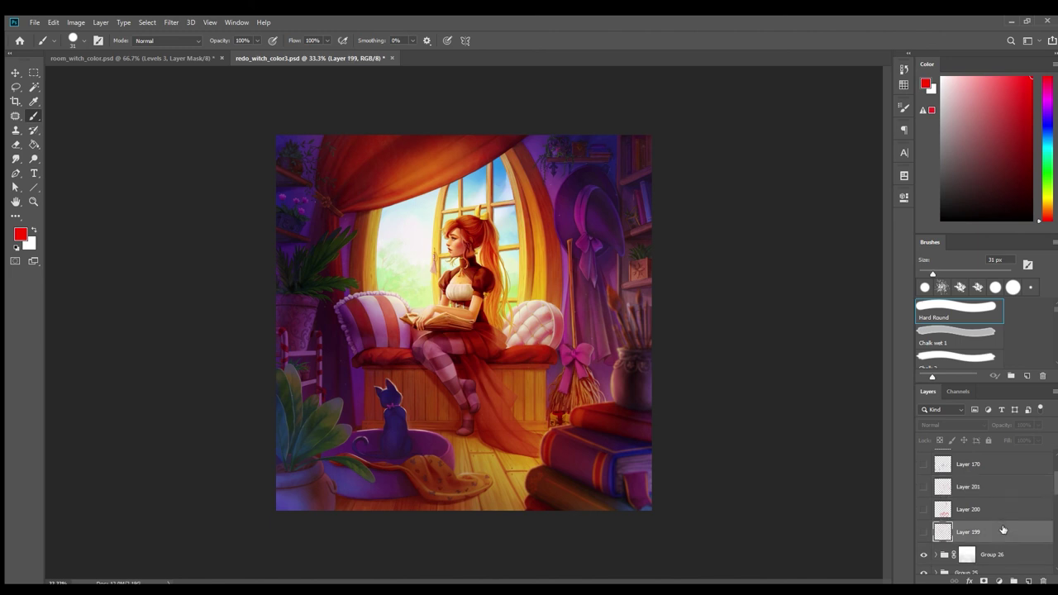
# - Select Layer 170 and compare the painting with and without it, leaving the layer hidden
pyautogui.scroll(1, 1003, 529)
pyautogui.click(925, 493)
pyautogui.click(925, 492)
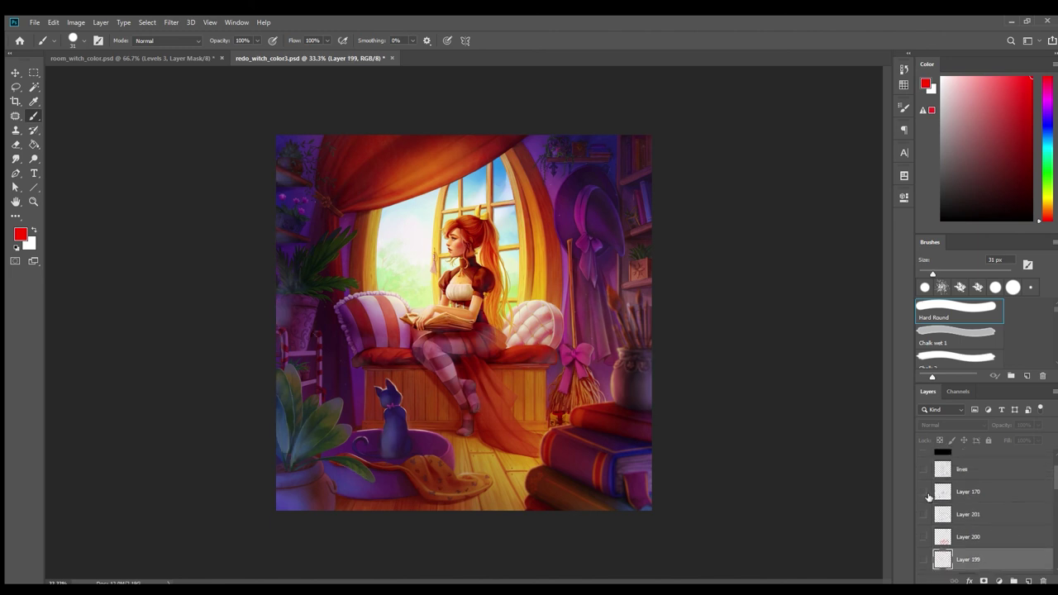
pyautogui.click(925, 493)
pyautogui.click(960, 498)
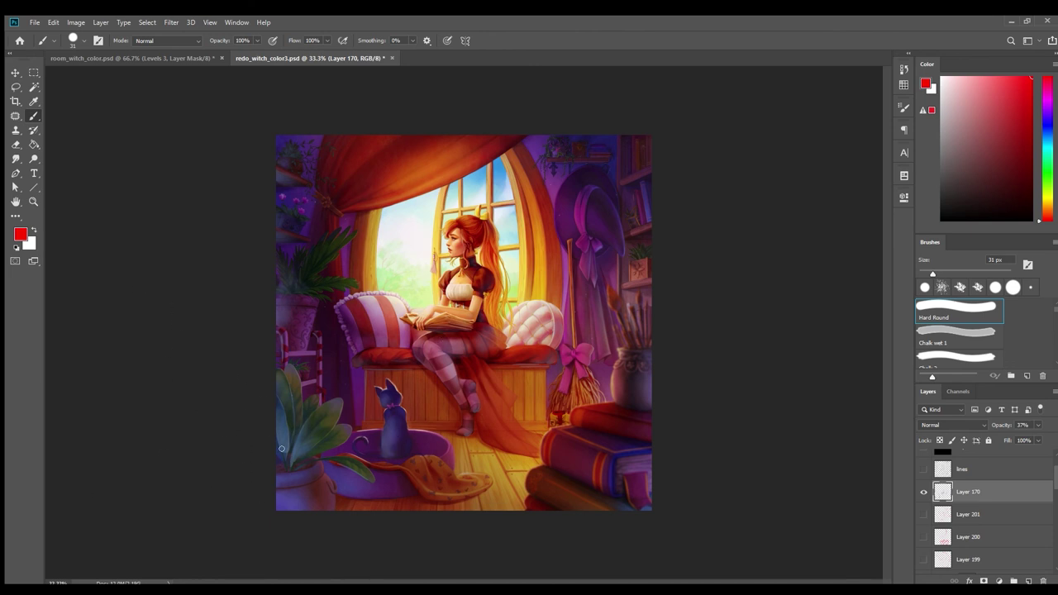
pyautogui.click(924, 492)
pyautogui.click(925, 492)
pyautogui.click(925, 493)
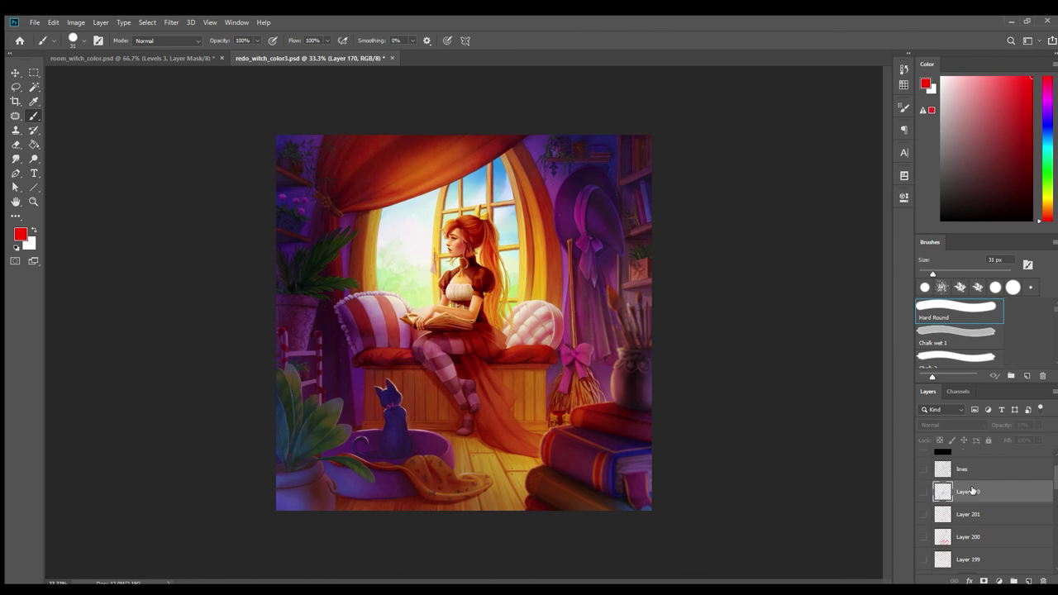
pyautogui.scroll(1, 972, 495)
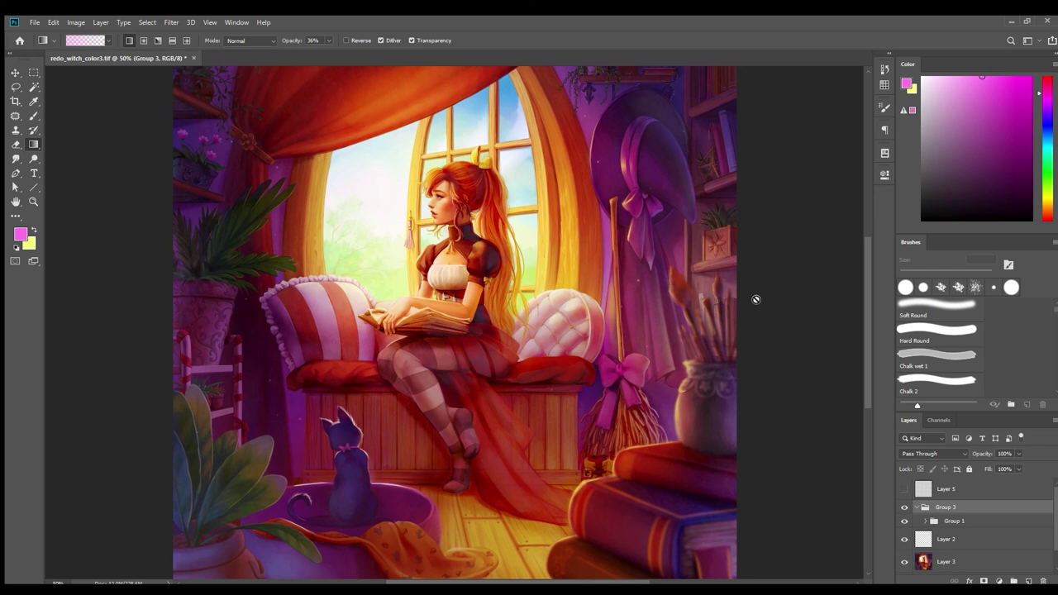
# - Collapse Group 3 in redo_witch_color3.tif and compare the whole painting with and without it, leaving the group hidden
pyautogui.click(919, 507)
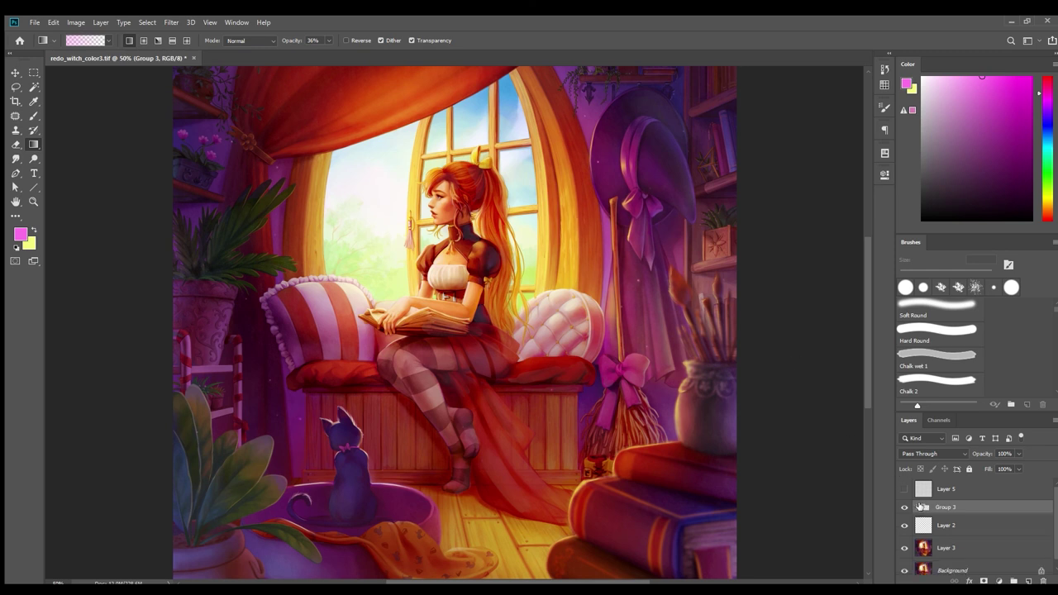
pyautogui.click(905, 508)
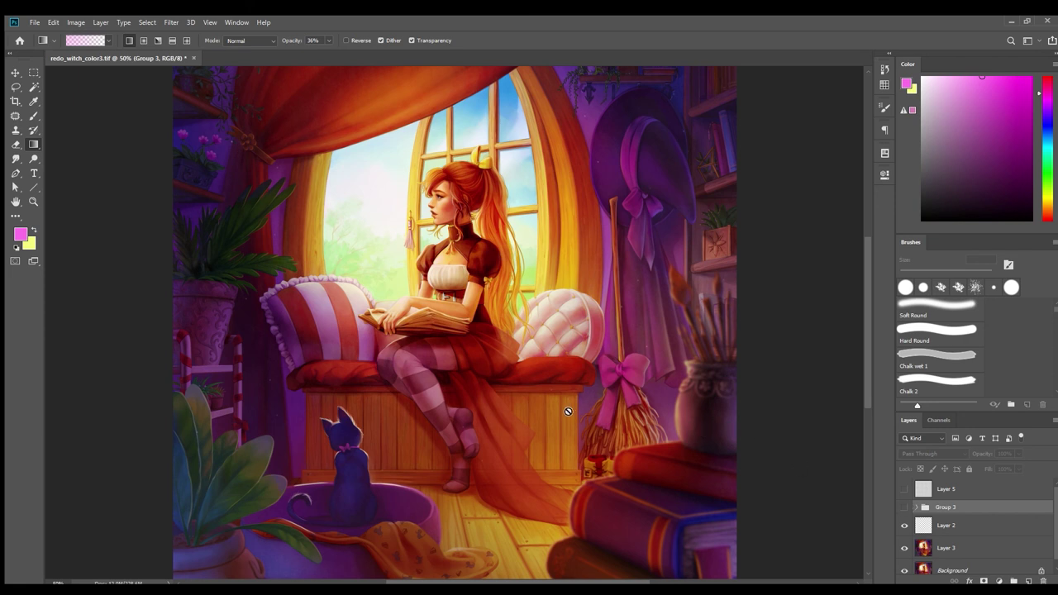
pyautogui.hotkey('ctrl', '-')
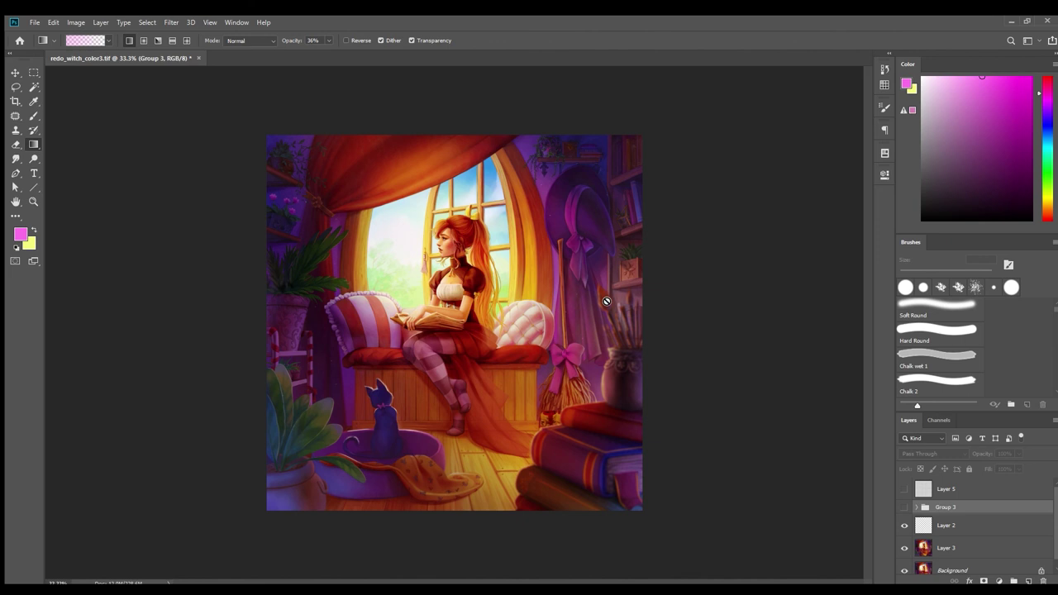
pyautogui.click(904, 507)
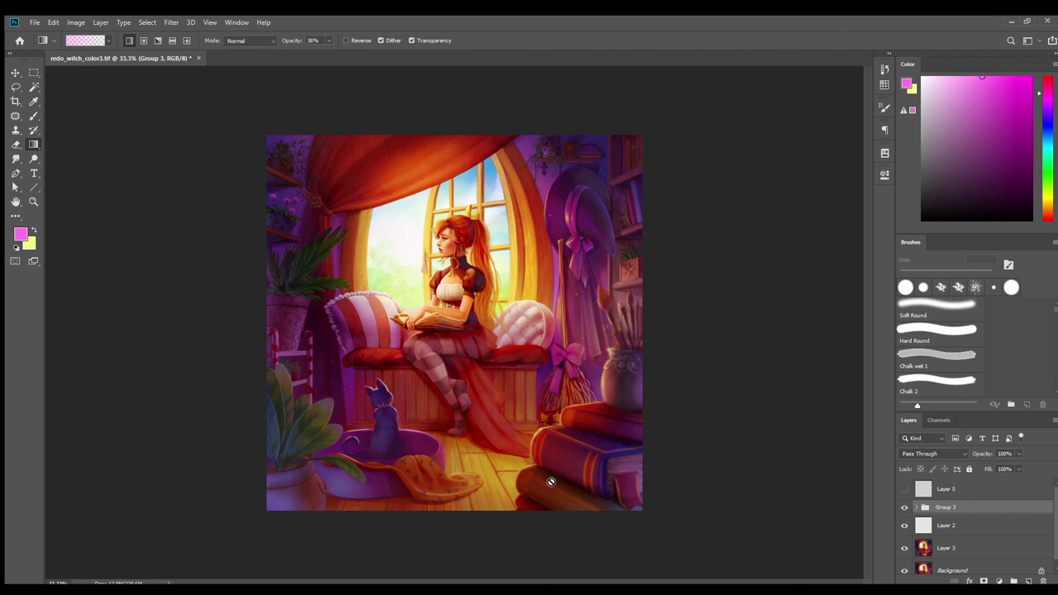
pyautogui.click(904, 507)
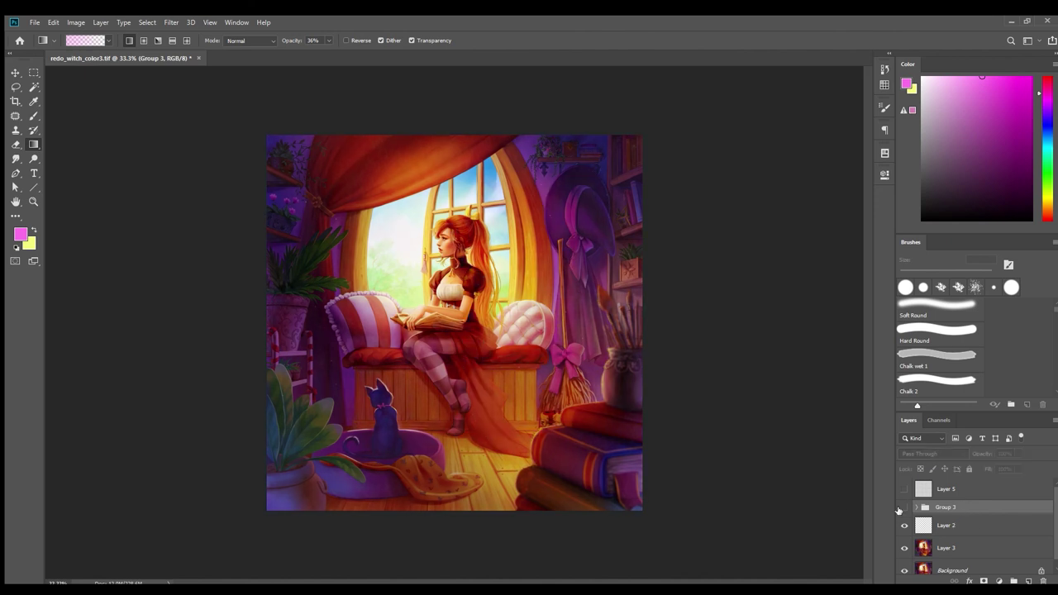
# - Add a new layer above Group 3 and set the Hard Round brush to bright red at 23 px
pyautogui.click(1030, 581)
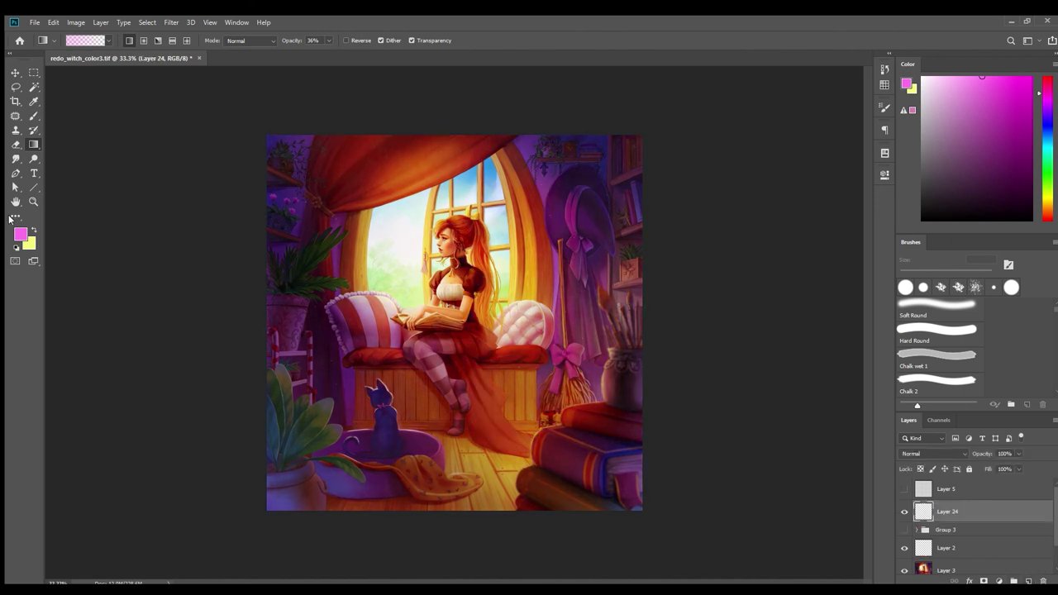
pyautogui.click(34, 116)
pyautogui.moveTo(952, 179)
pyautogui.mouseDown()
pyautogui.moveTo(942, 217)
pyautogui.moveTo(972, 218)
pyautogui.mouseUp()
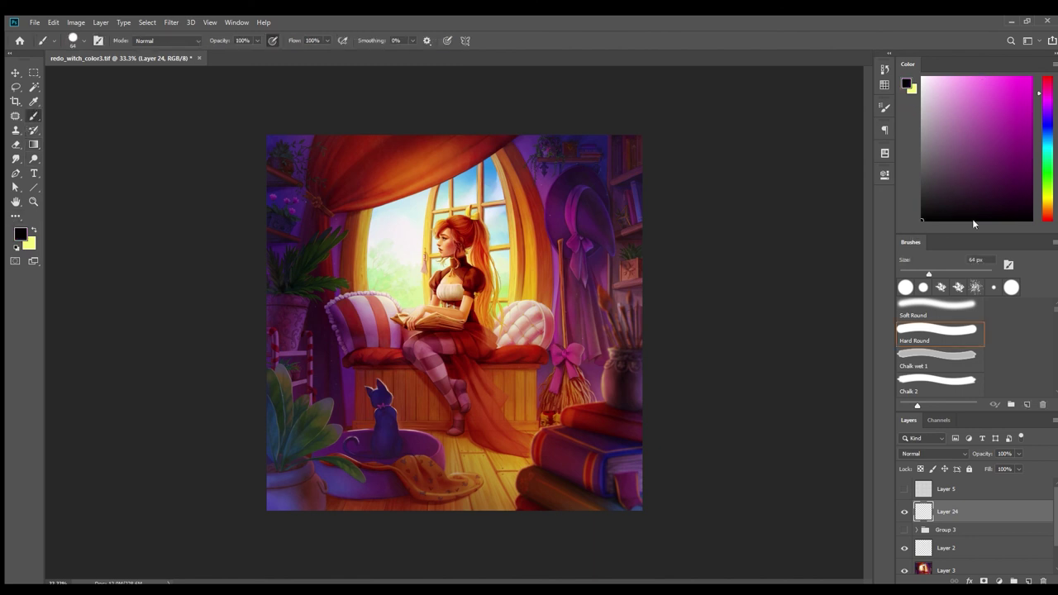
pyautogui.click(1044, 219)
pyautogui.click(1030, 79)
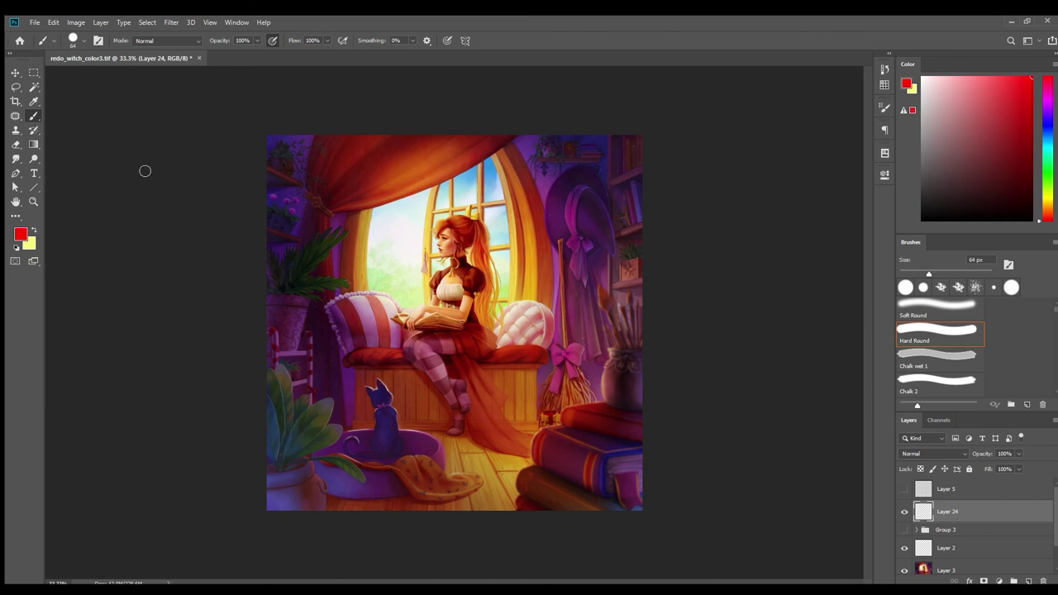
pyautogui.press('[')
pyautogui.press('[')
pyautogui.press('[')
pyautogui.press('[')
pyautogui.press('[')
pyautogui.press('[')
pyautogui.press('[')
pyautogui.press('[')
pyautogui.press('[')
pyautogui.press(']')
pyautogui.press(']')
pyautogui.press(']')
pyautogui.press(']')
# - Circle the cat, the hanging witch hat and the witch's legs in red, and hide the marking layer
pyautogui.moveTo(413, 361)
pyautogui.mouseDown()
pyautogui.moveTo(370, 365)
pyautogui.moveTo(347, 393)
pyautogui.moveTo(353, 425)
pyautogui.moveTo(426, 436)
pyautogui.moveTo(462, 387)
pyautogui.moveTo(411, 364)
pyautogui.mouseUp()
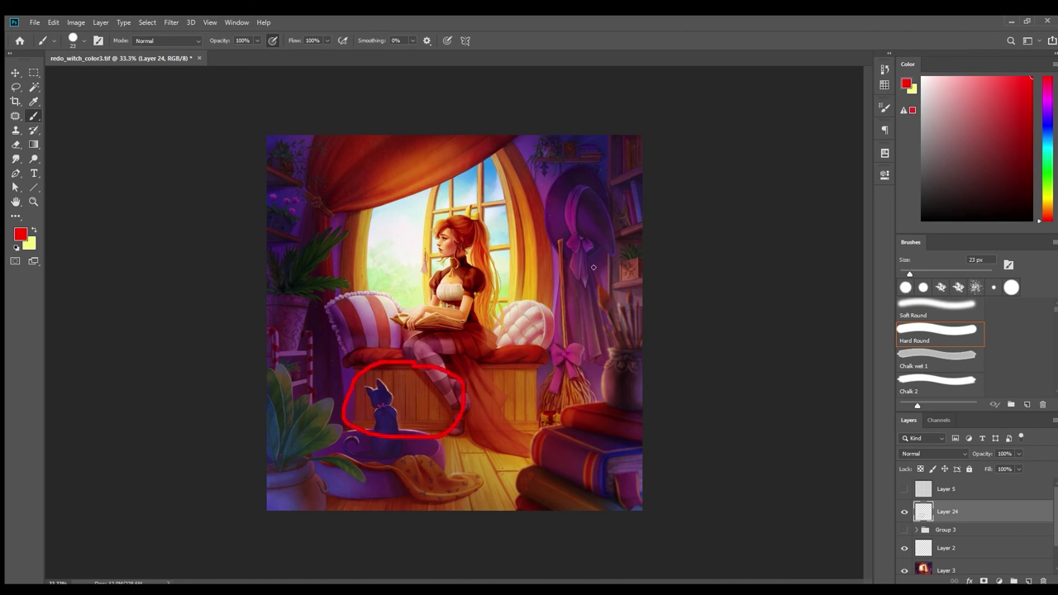
pyautogui.moveTo(548, 175)
pyautogui.mouseDown()
pyautogui.moveTo(503, 141)
pyautogui.moveTo(535, 270)
pyautogui.moveTo(571, 287)
pyautogui.moveTo(598, 230)
pyautogui.moveTo(560, 169)
pyautogui.moveTo(588, 171)
pyautogui.moveTo(548, 263)
pyautogui.moveTo(597, 180)
pyautogui.mouseUp()
pyautogui.moveTo(450, 332)
pyautogui.mouseDown()
pyautogui.moveTo(418, 376)
pyautogui.moveTo(447, 419)
pyautogui.moveTo(452, 335)
pyautogui.mouseUp()
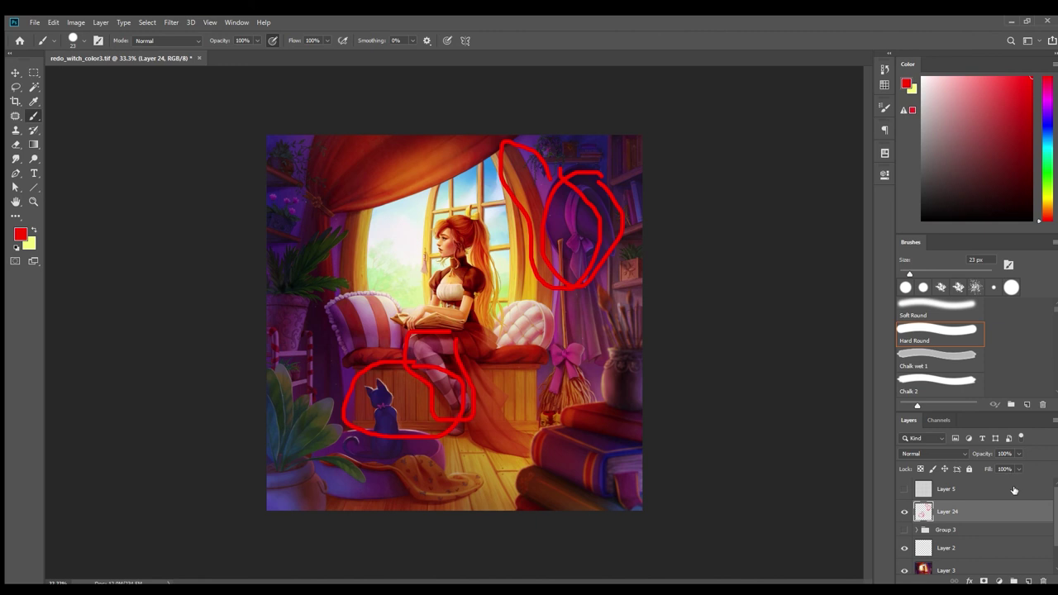
pyautogui.click(904, 512)
# - Show Group 3 and check its changes against the red markings on Layer 24, leaving the markings hidden
pyautogui.click(904, 529)
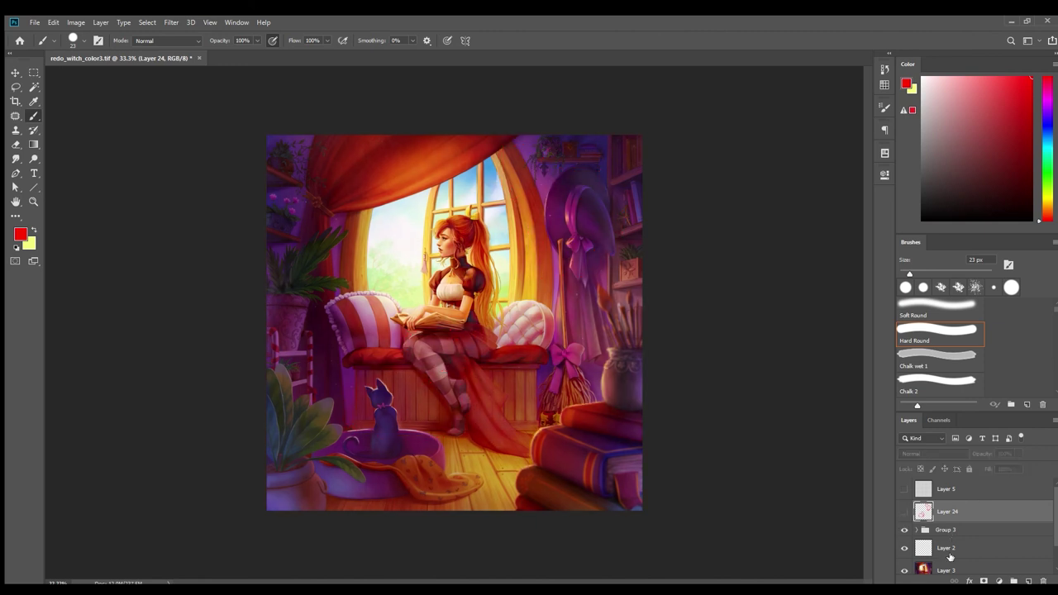
pyautogui.click(904, 512)
pyautogui.click(904, 512)
# - Add another new layer above Layer 24 and compare the painting with and without Group 3, leaving the group visible
pyautogui.click(1028, 581)
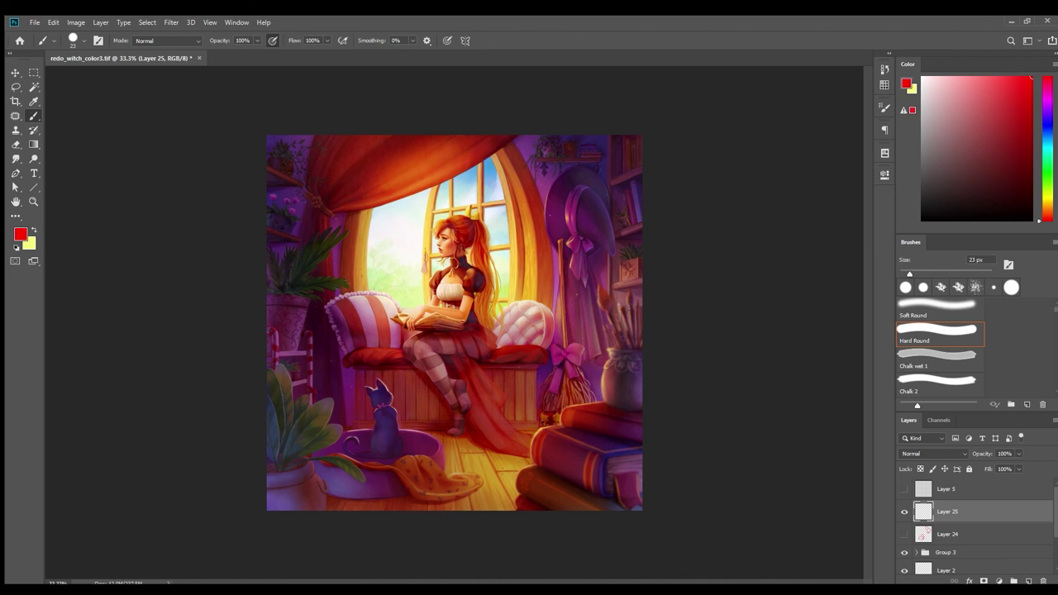
pyautogui.click(904, 553)
pyautogui.click(904, 553)
pyautogui.scroll(-1, 920, 555)
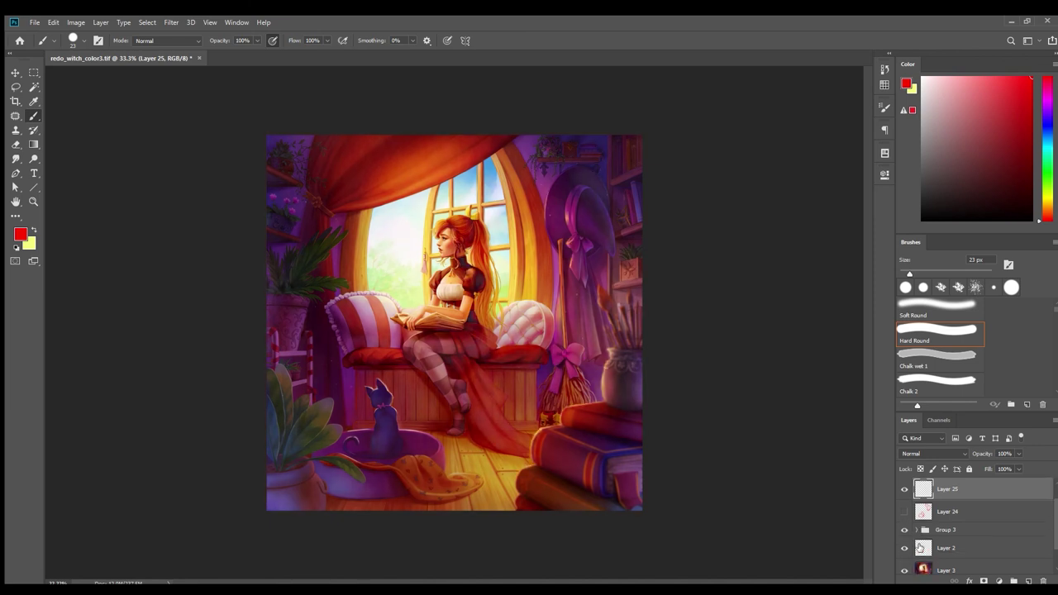